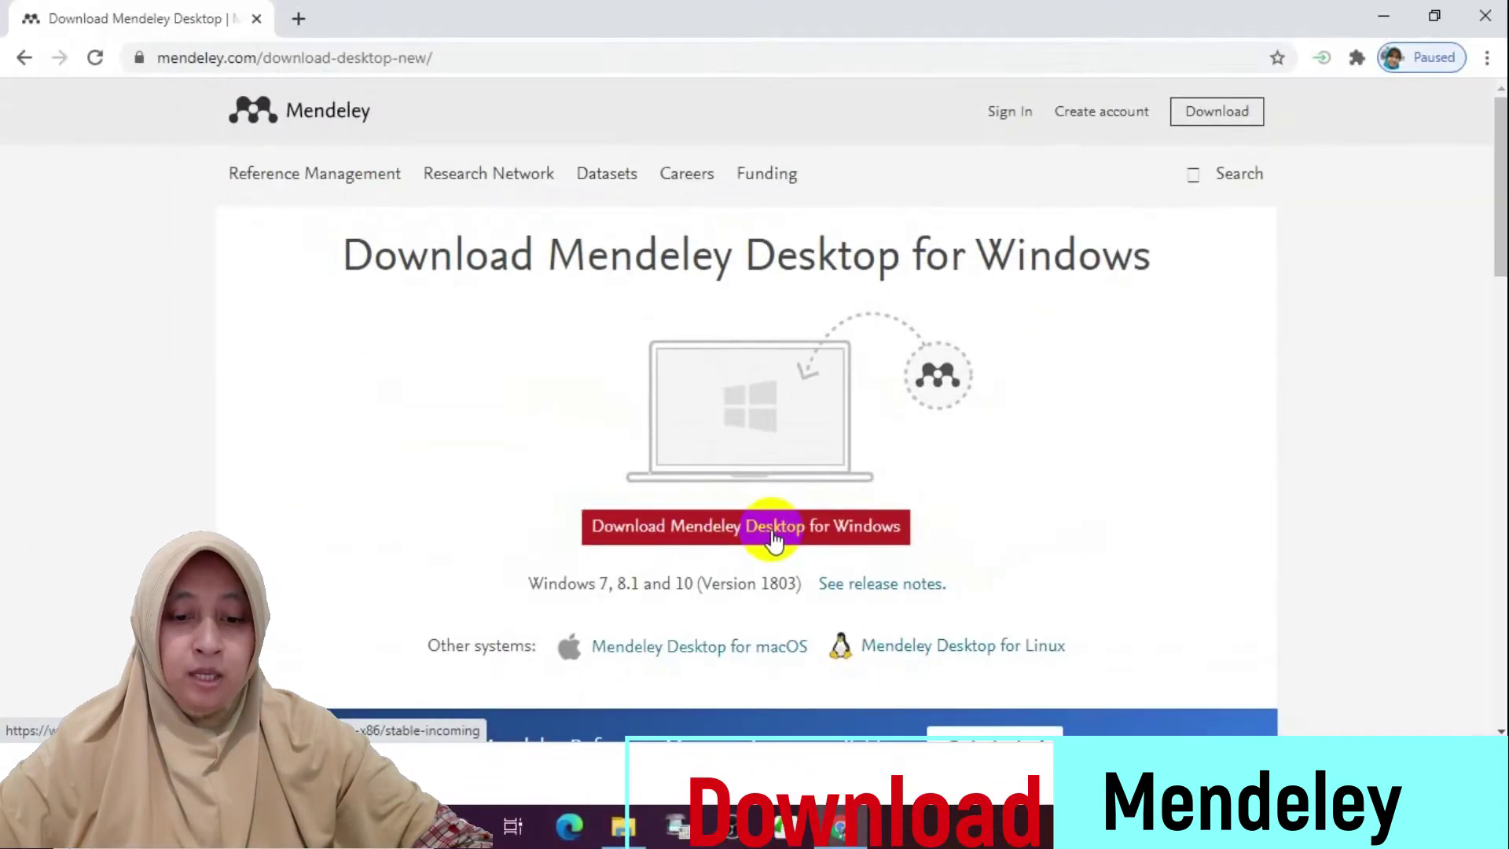
Run the Mendeley-Desktop-1.19.4-win32 installer from the Downloads folder
{"action": "left_click", "coordinate": [625, 827]}
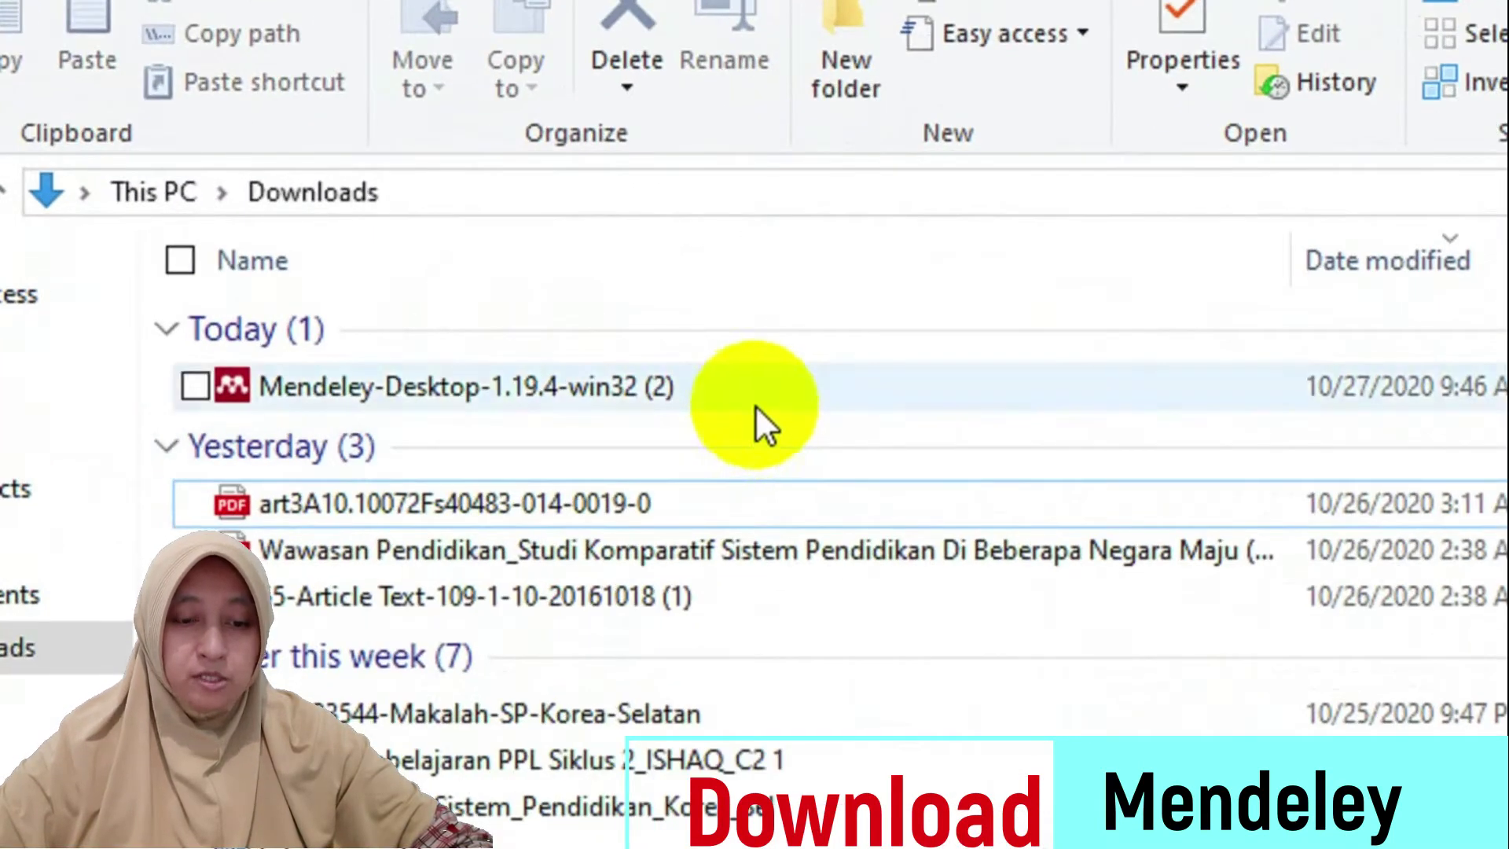
{"action": "left_click", "coordinate": [757, 404]}
{"action": "double_click", "coordinate": [757, 404]}
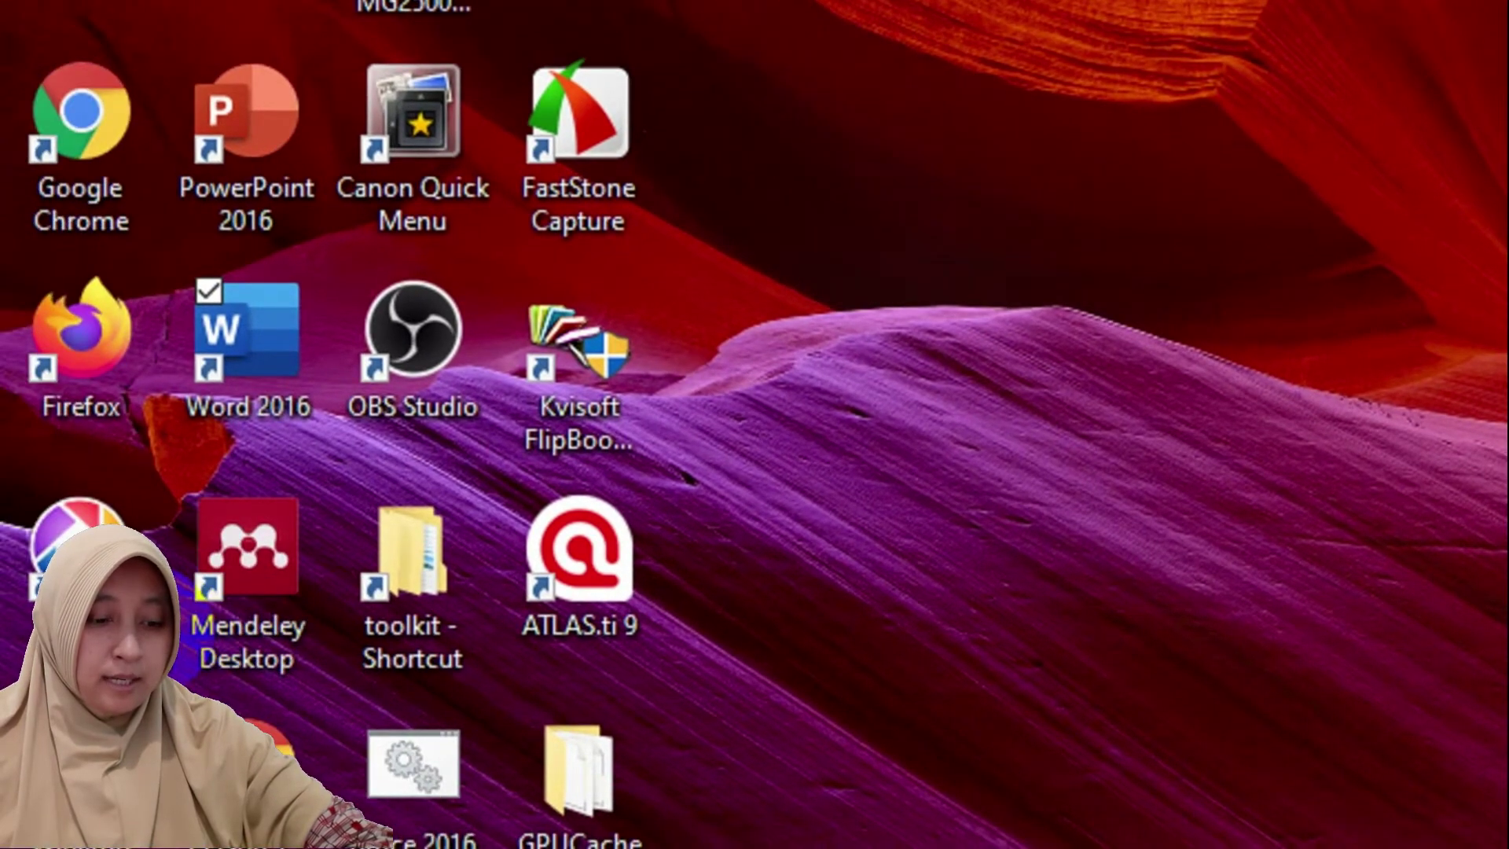
Launch Mendeley Desktop from its desktop shortcut to reach the Welcome to Mendeley sign-in window
{"action": "left_click", "coordinate": [214, 563]}
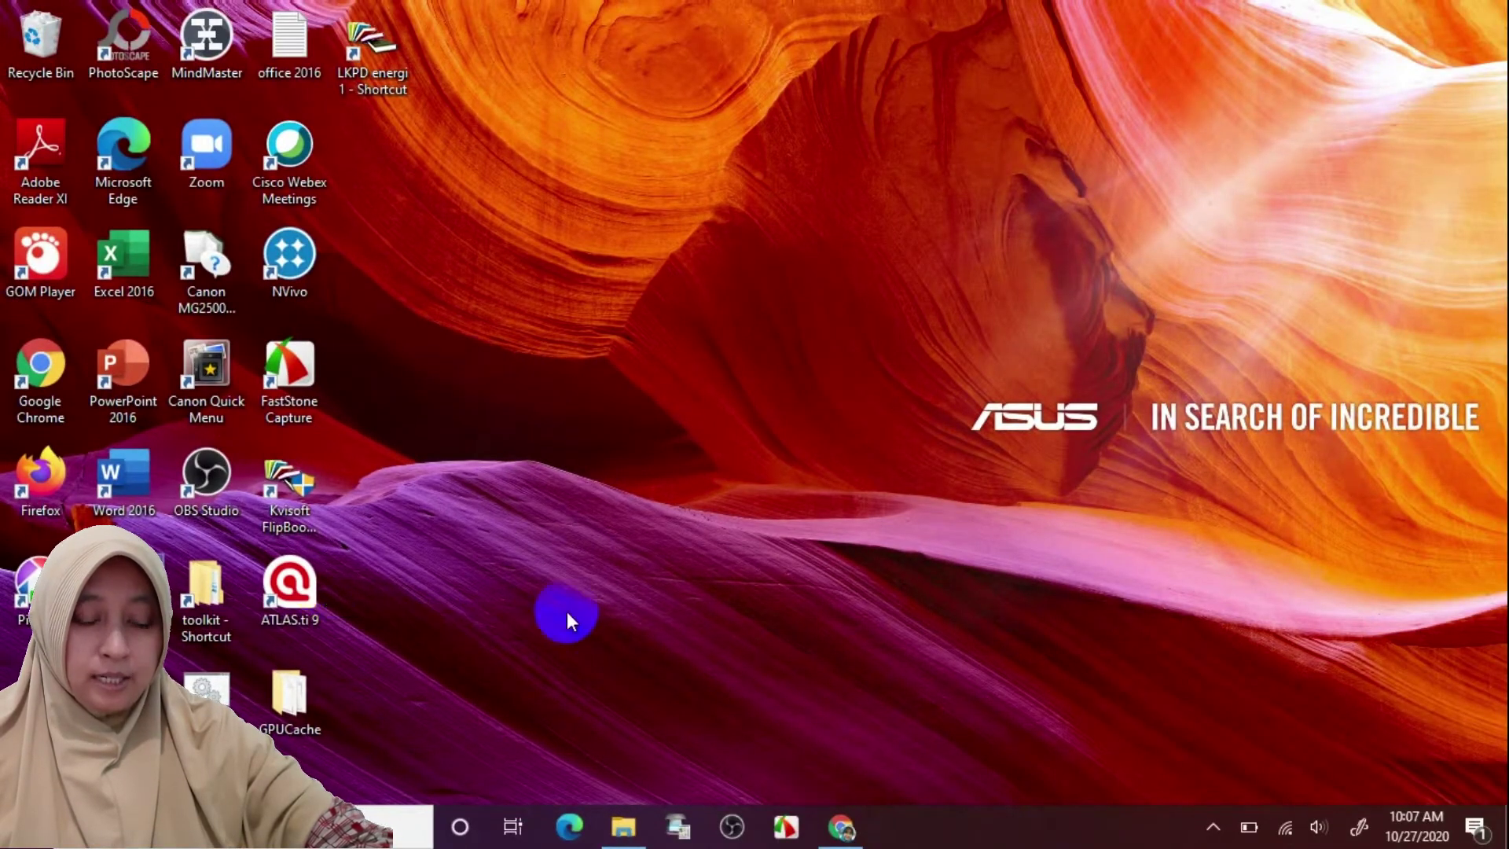
{"action": "double_click", "coordinate": [124, 585]}
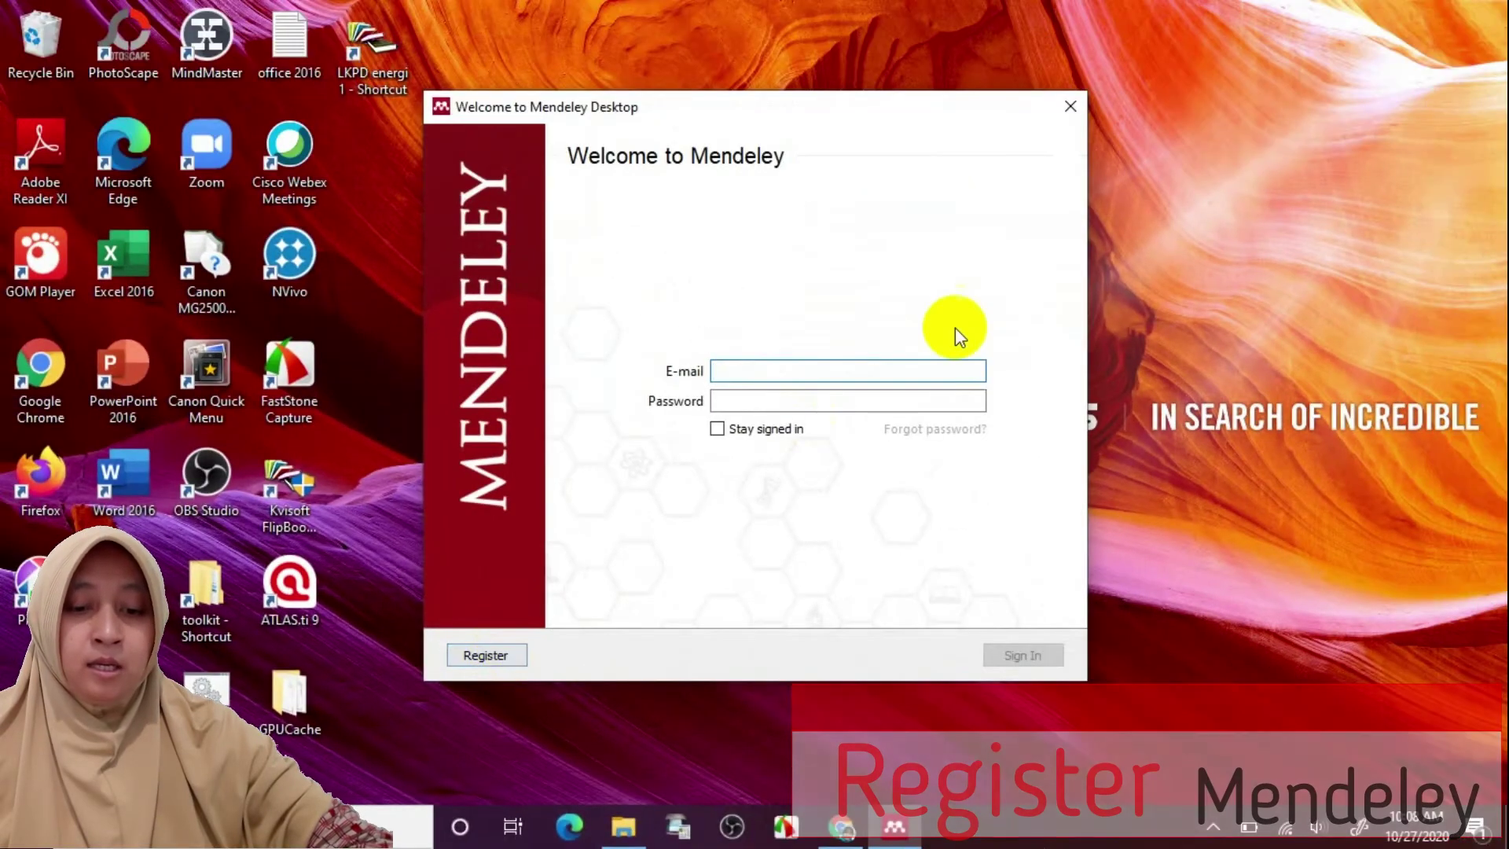
Sign in with the account e-mail and password, then close the Welcome to Mendeley dialog
{"action": "left_click", "coordinate": [950, 373]}
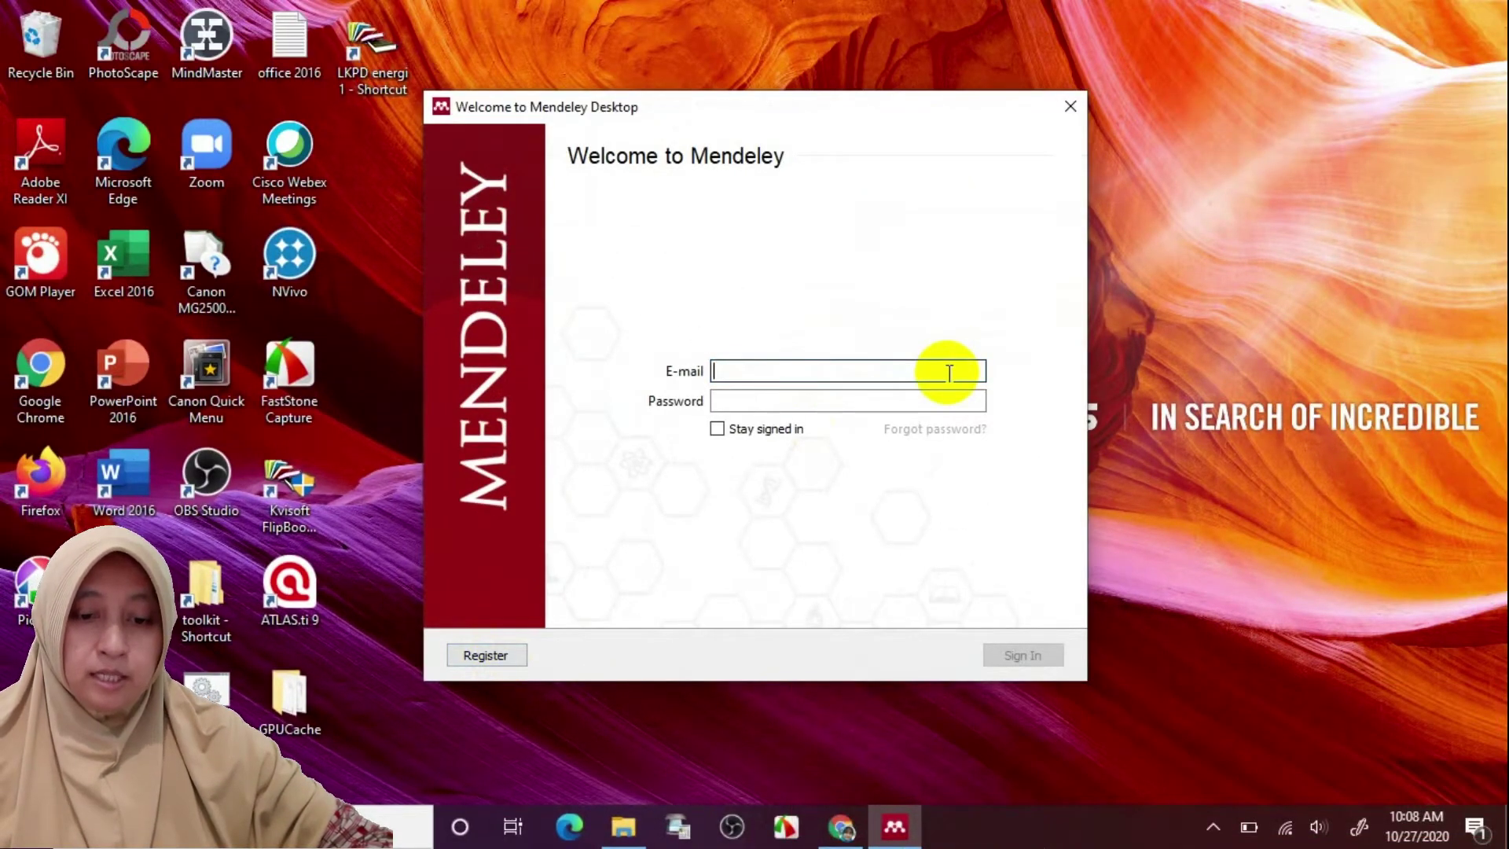
{"action": "left_click", "coordinate": [934, 397]}
{"action": "type", "text": "••••••"}
{"action": "left_click", "coordinate": [1018, 657]}
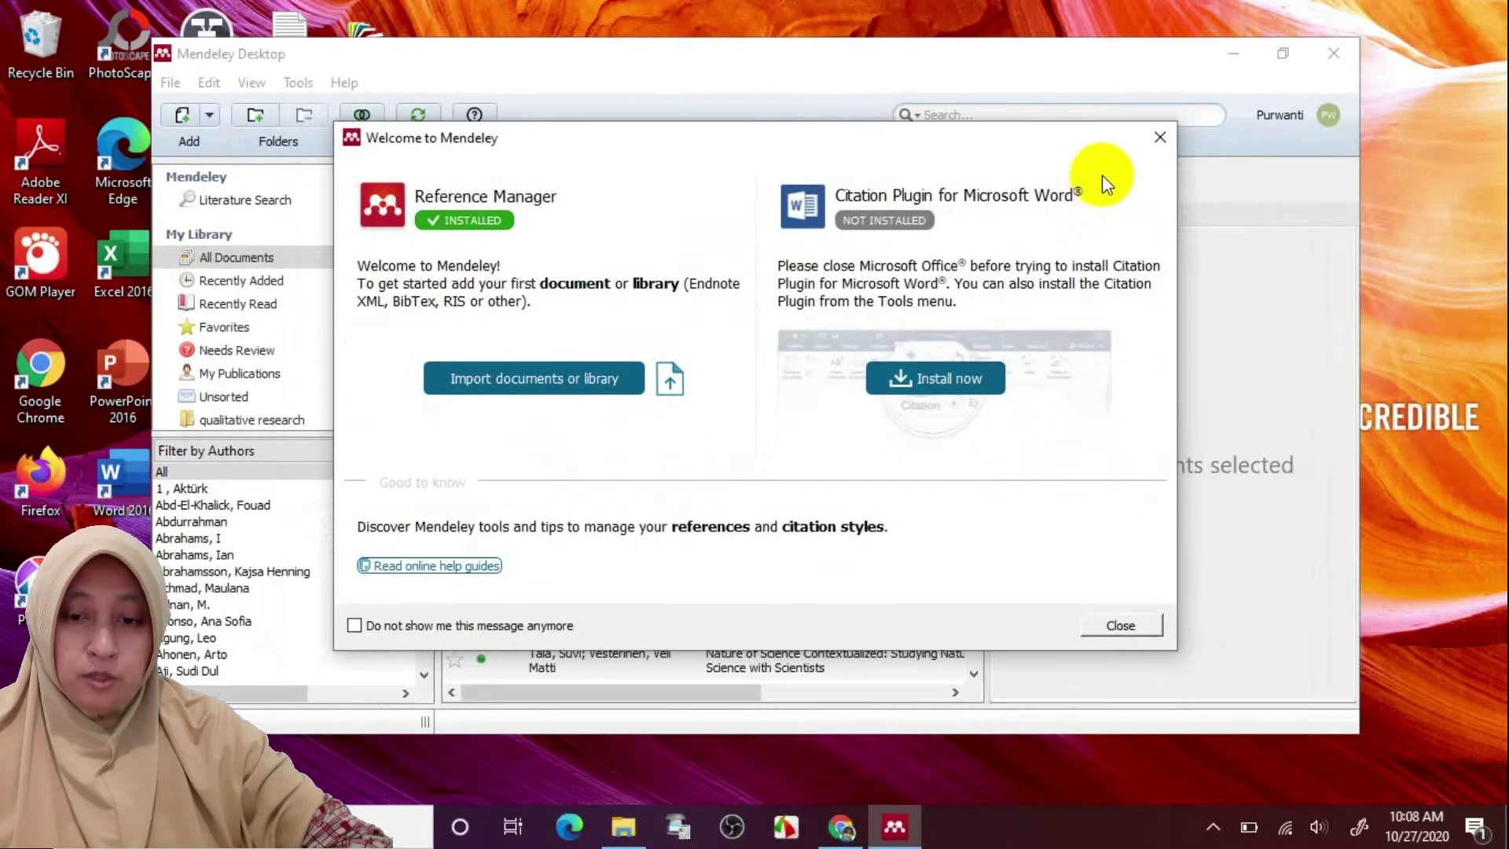
{"action": "left_click", "coordinate": [1137, 623]}
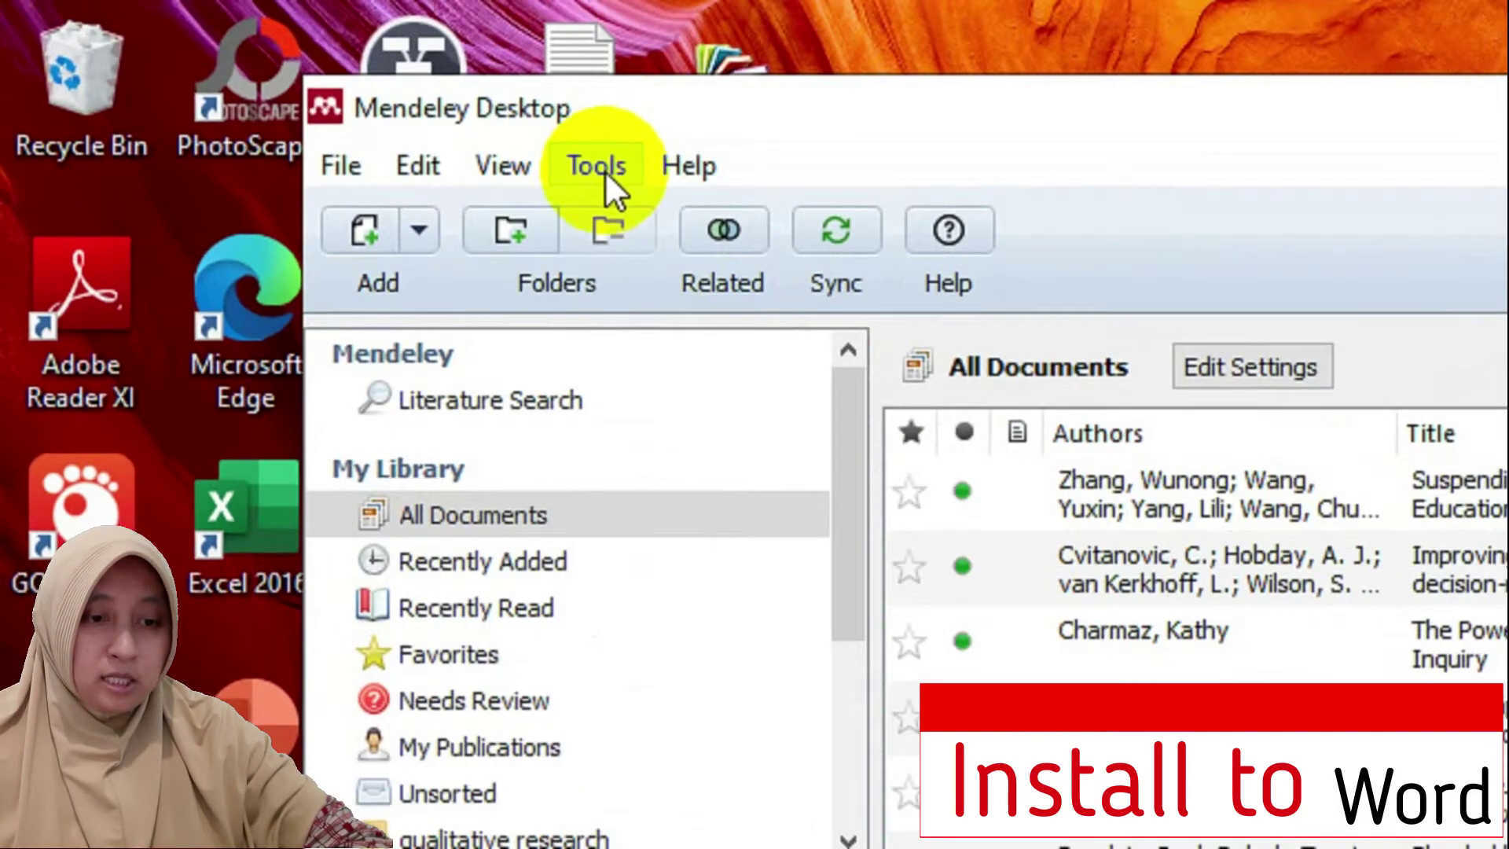
Install the MS Word Plugin from the Tools menu and confirm the Plugin Installed dialog
{"action": "left_click", "coordinate": [606, 171]}
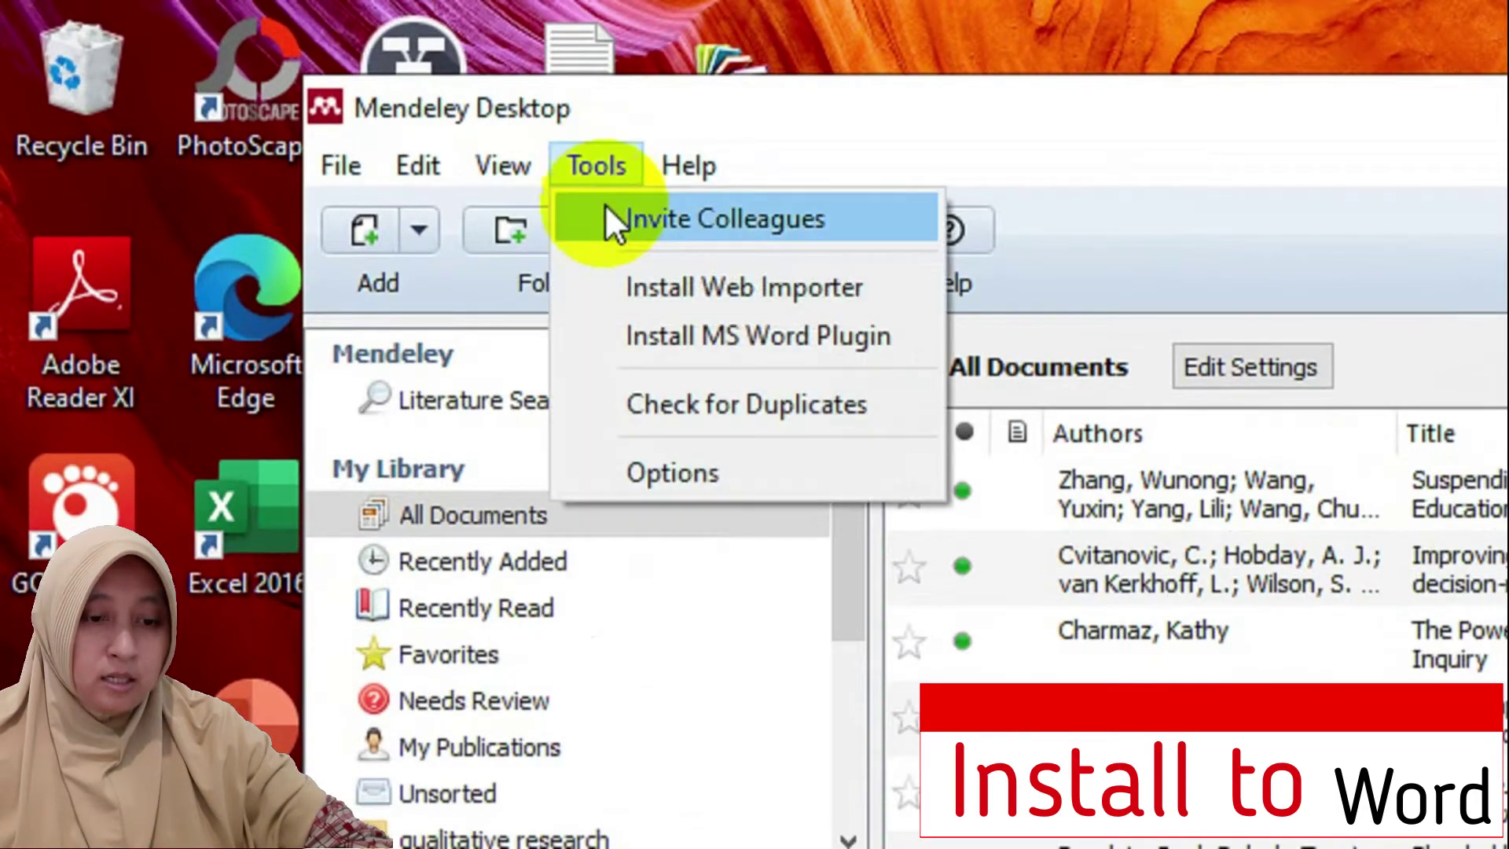
{"action": "left_click", "coordinate": [625, 333]}
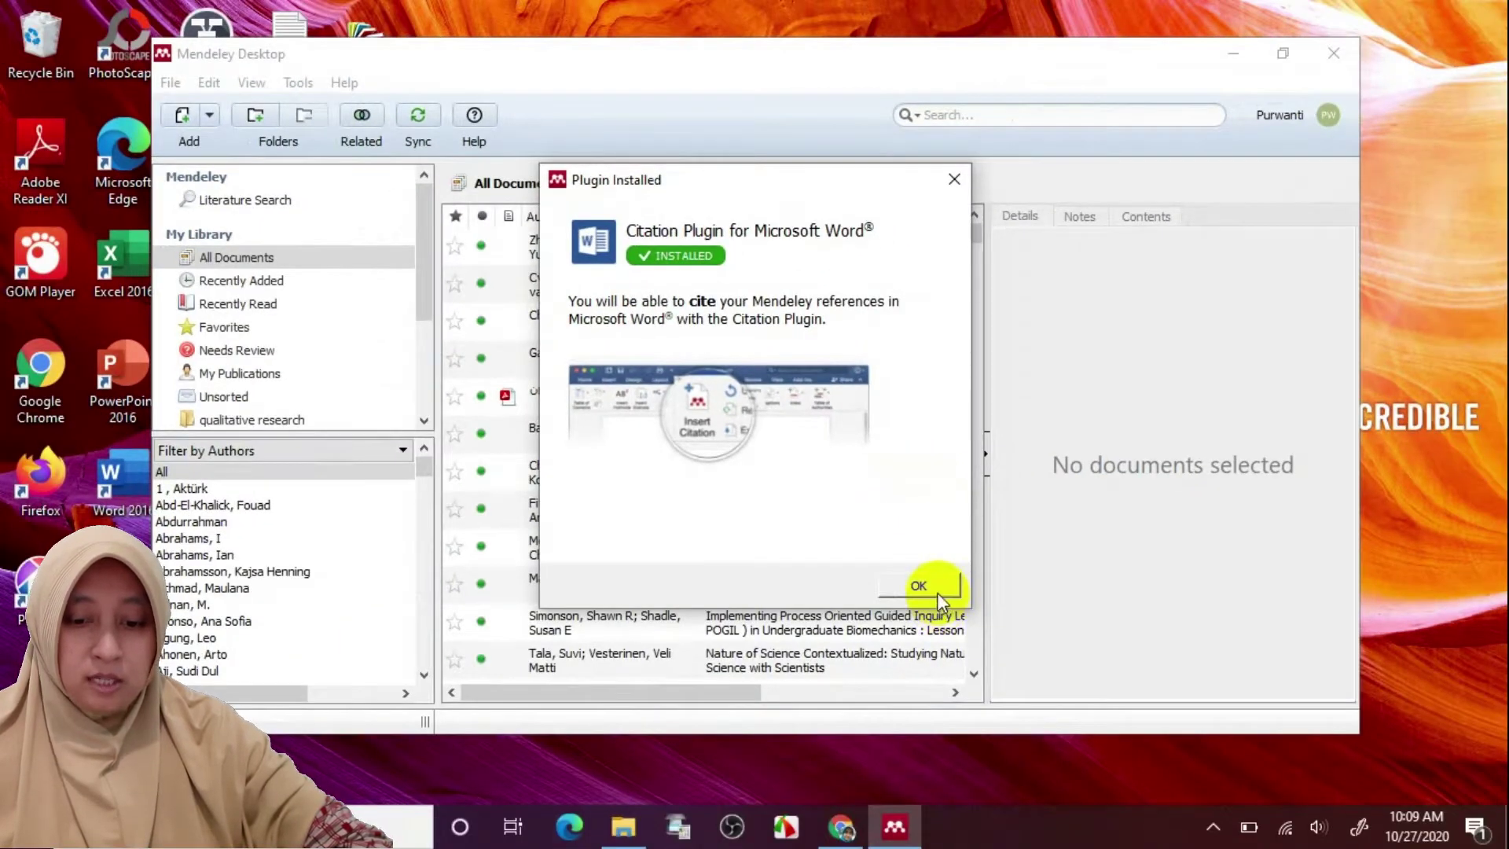
{"action": "left_click", "coordinate": [937, 595]}
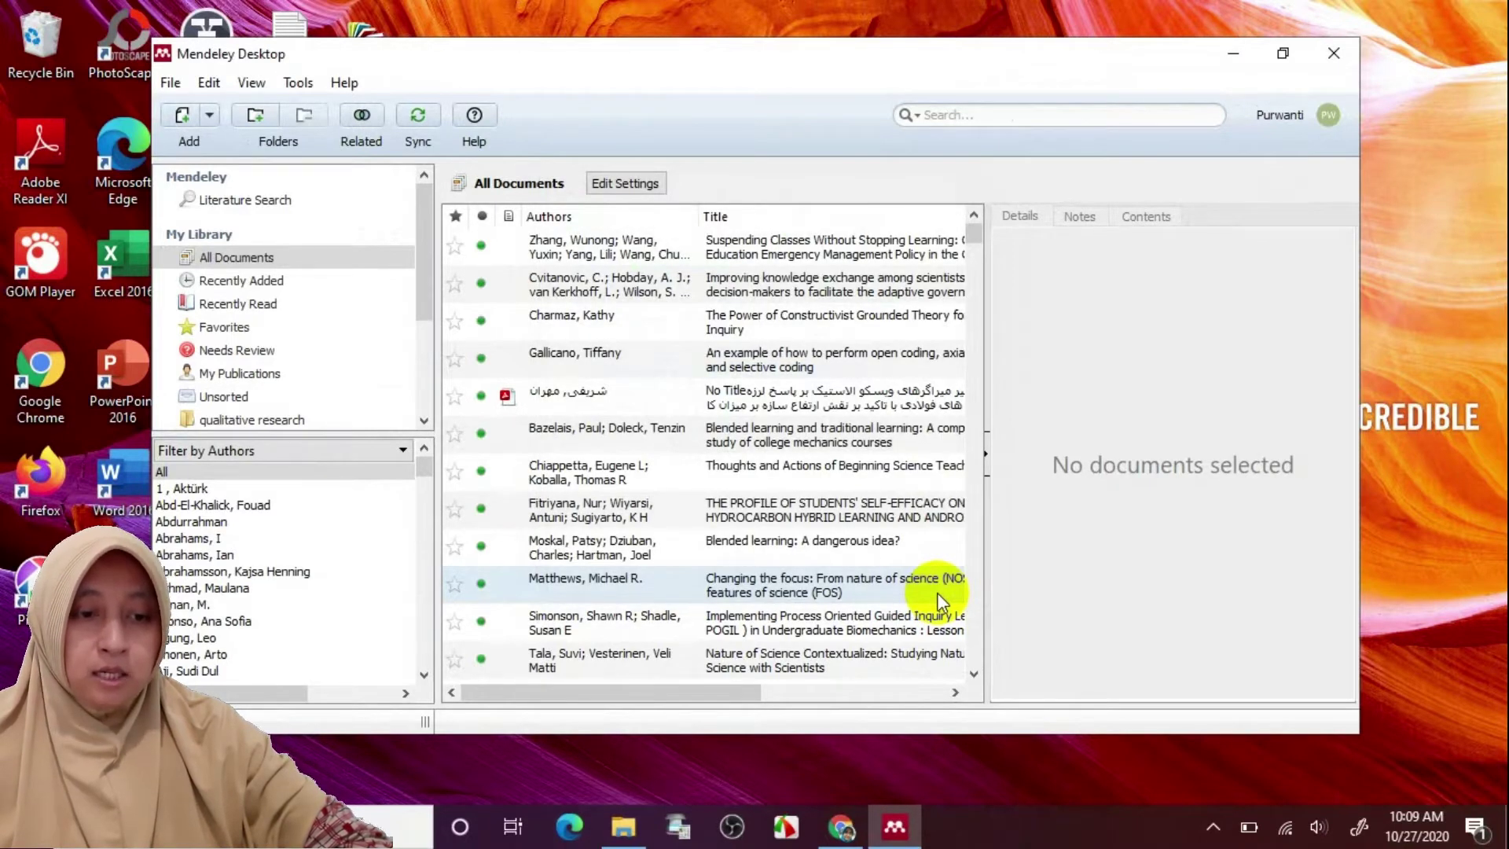
Open a blank Word 2016 document, confirm Mendeley Cite-O-Matic under References, then minimize Word
{"action": "double_click", "coordinate": [116, 482]}
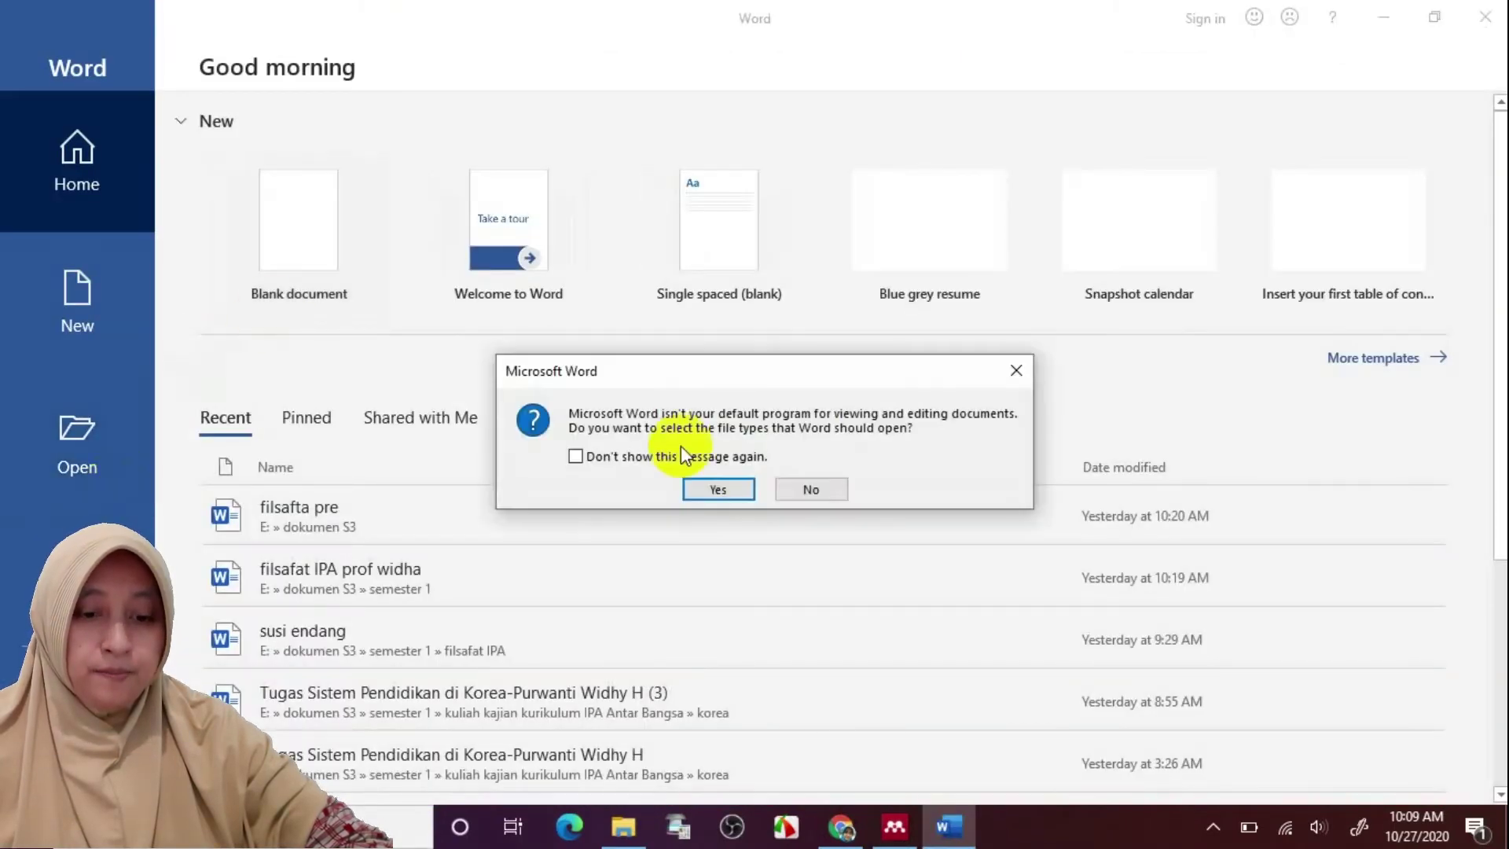
{"action": "left_click", "coordinate": [712, 489]}
{"action": "left_click", "coordinate": [313, 229]}
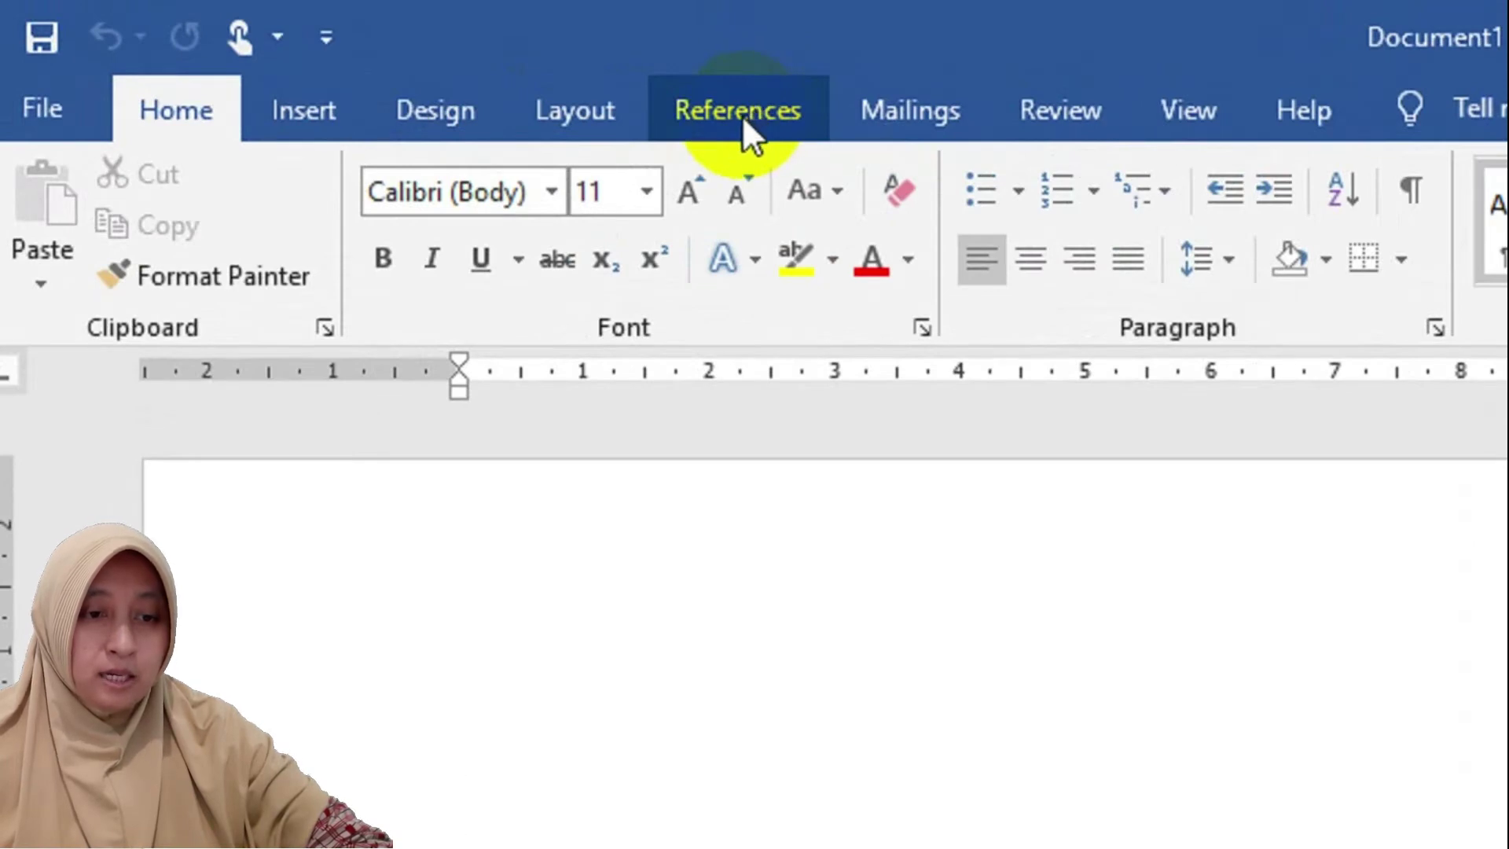
{"action": "left_click", "coordinate": [742, 114]}
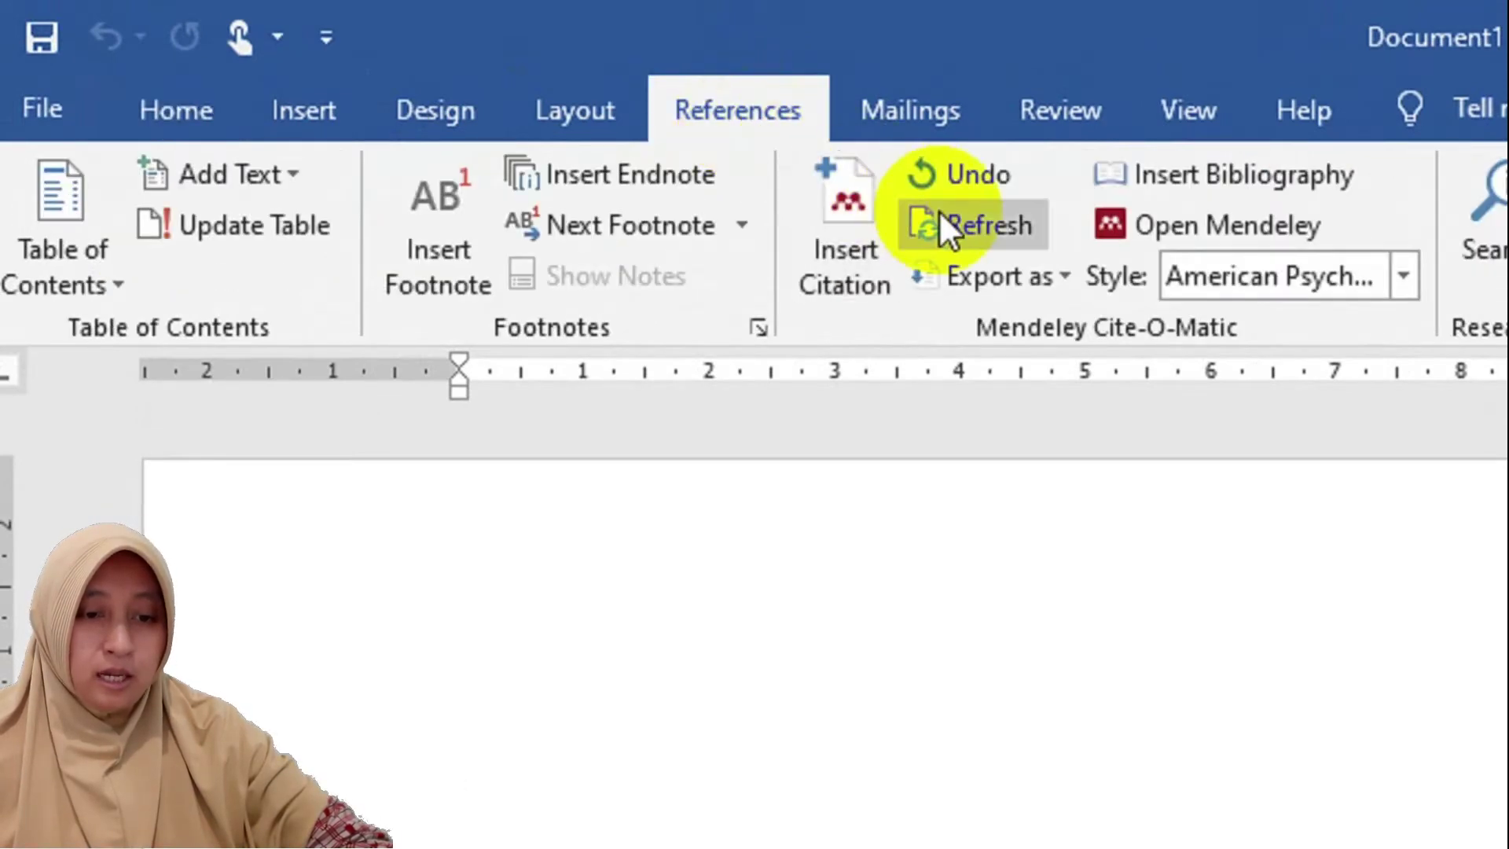
{"action": "left_click", "coordinate": [850, 299]}
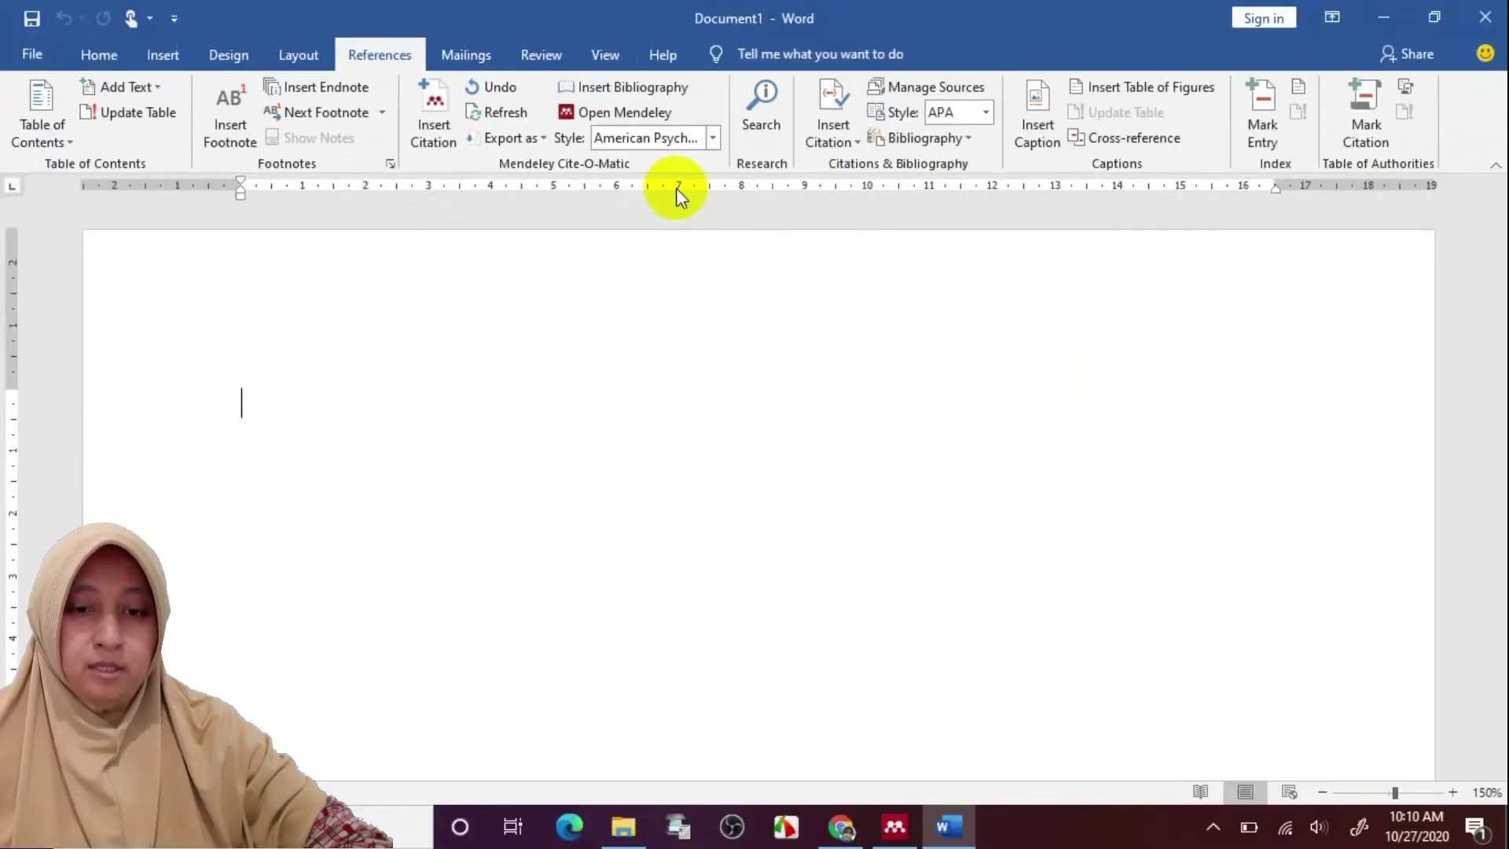
{"action": "left_click", "coordinate": [1385, 22]}
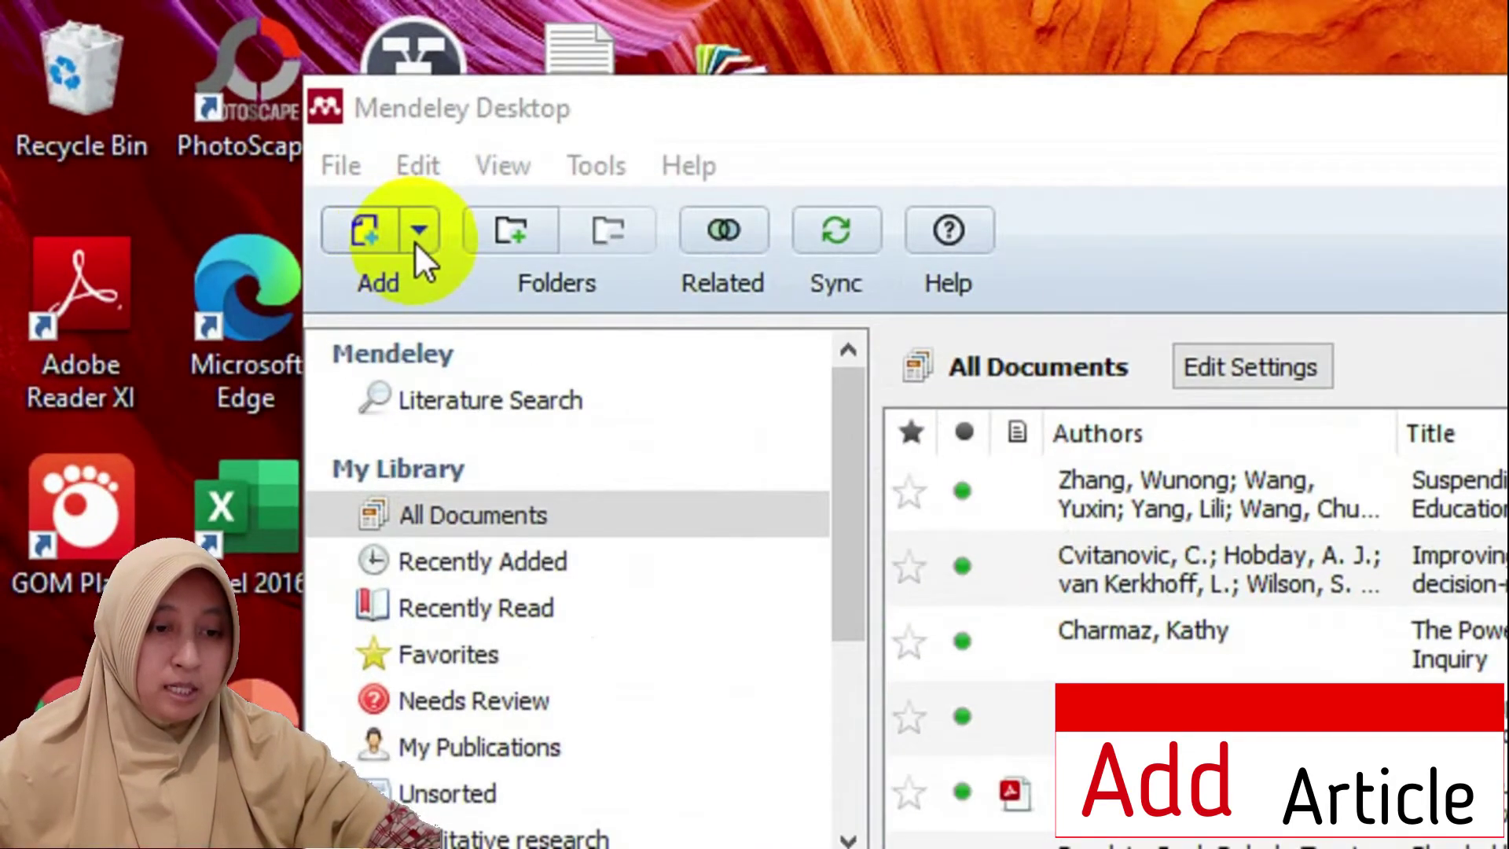
Add the STEM education PDF from E:\a all mendeley to the library
{"action": "left_click", "coordinate": [417, 236]}
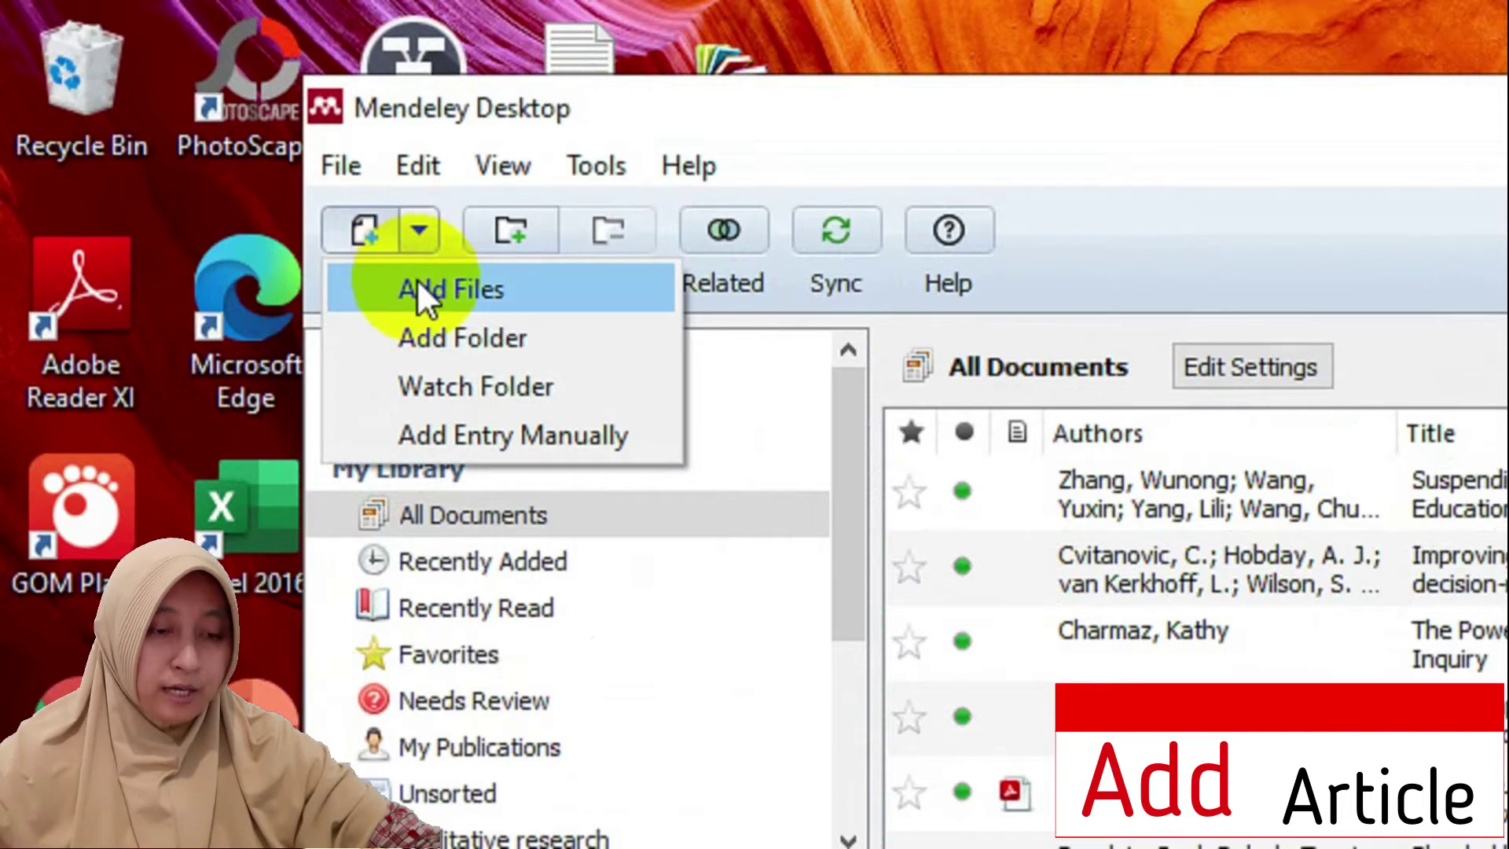
{"action": "left_click", "coordinate": [360, 233]}
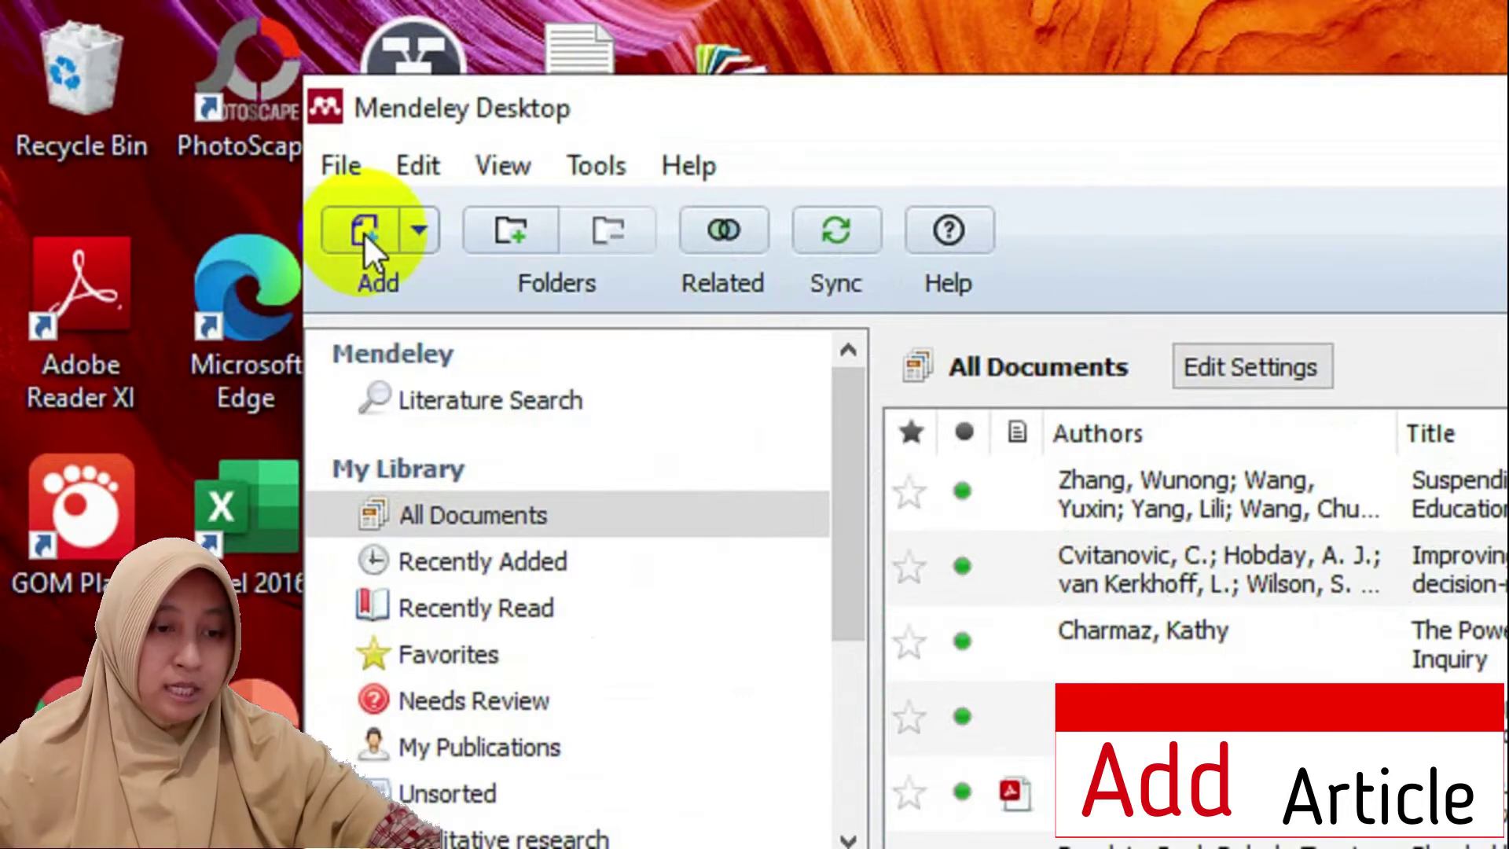
{"action": "left_click", "coordinate": [363, 233]}
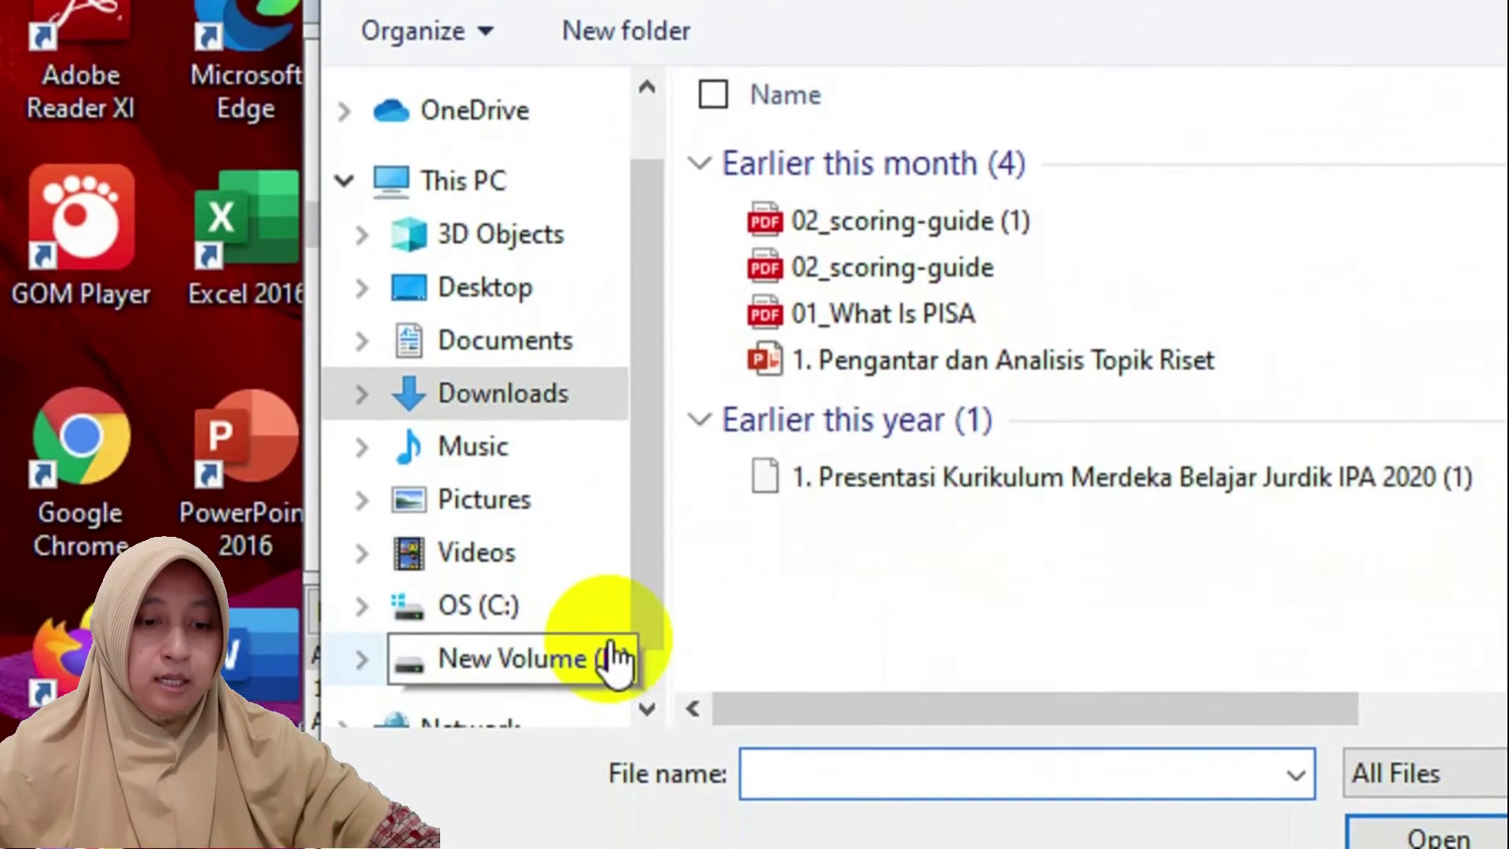
{"action": "left_click", "coordinate": [616, 814]}
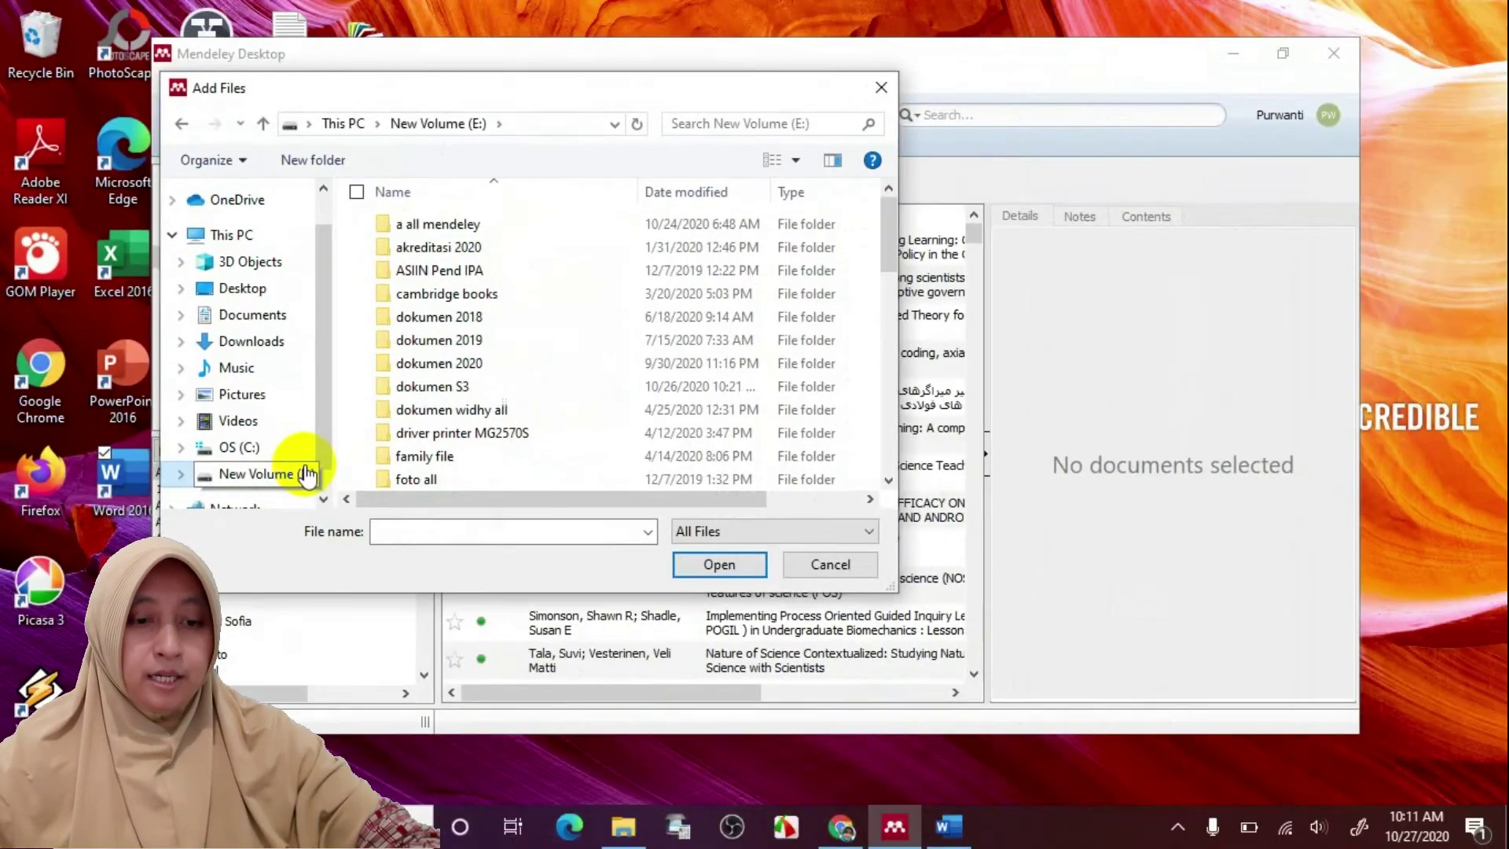
{"action": "double_click", "coordinate": [437, 225]}
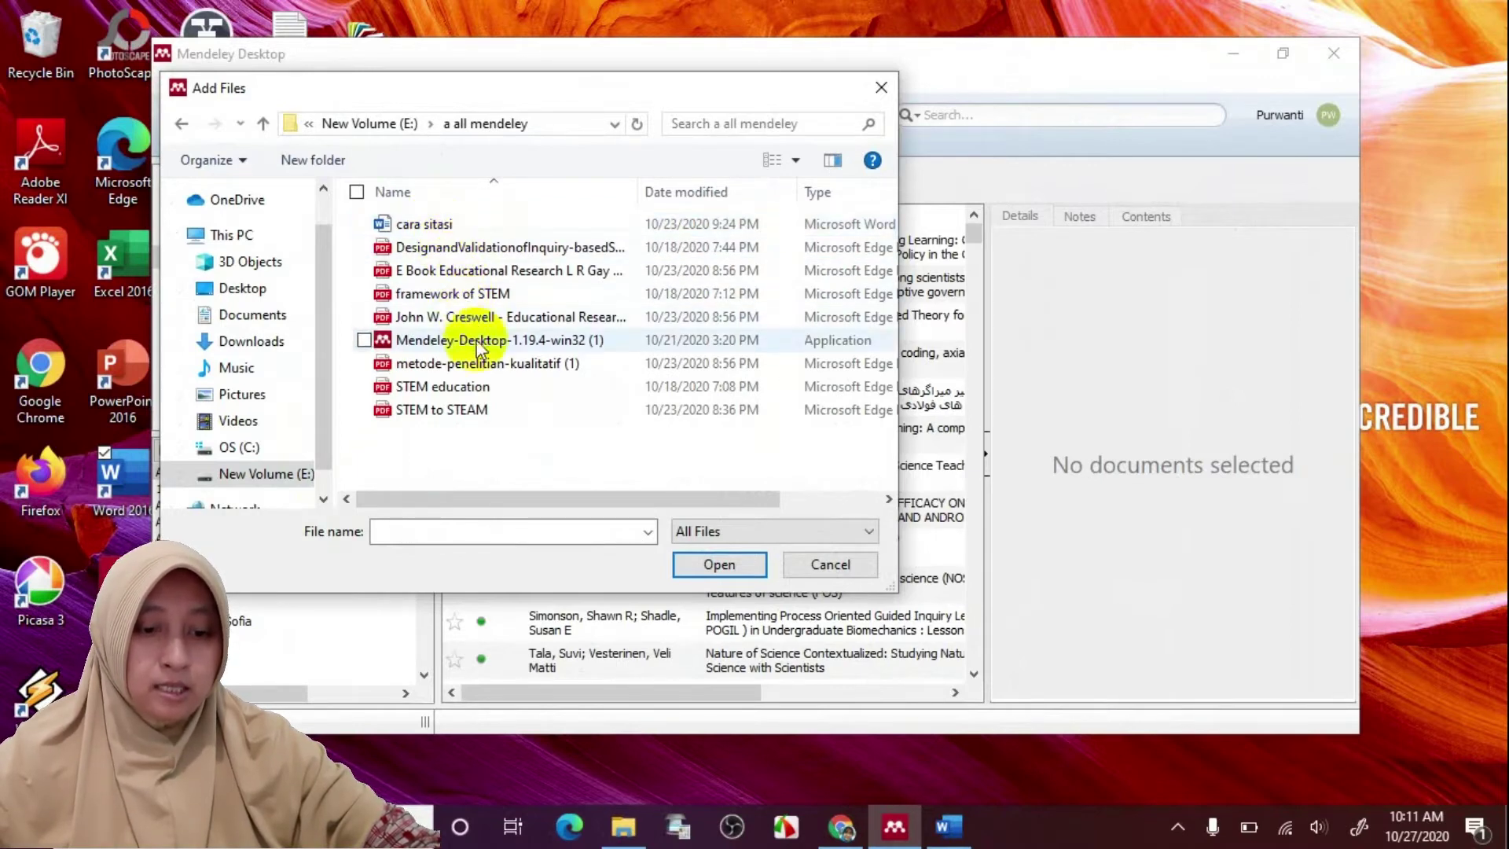
{"action": "left_click", "coordinate": [483, 387]}
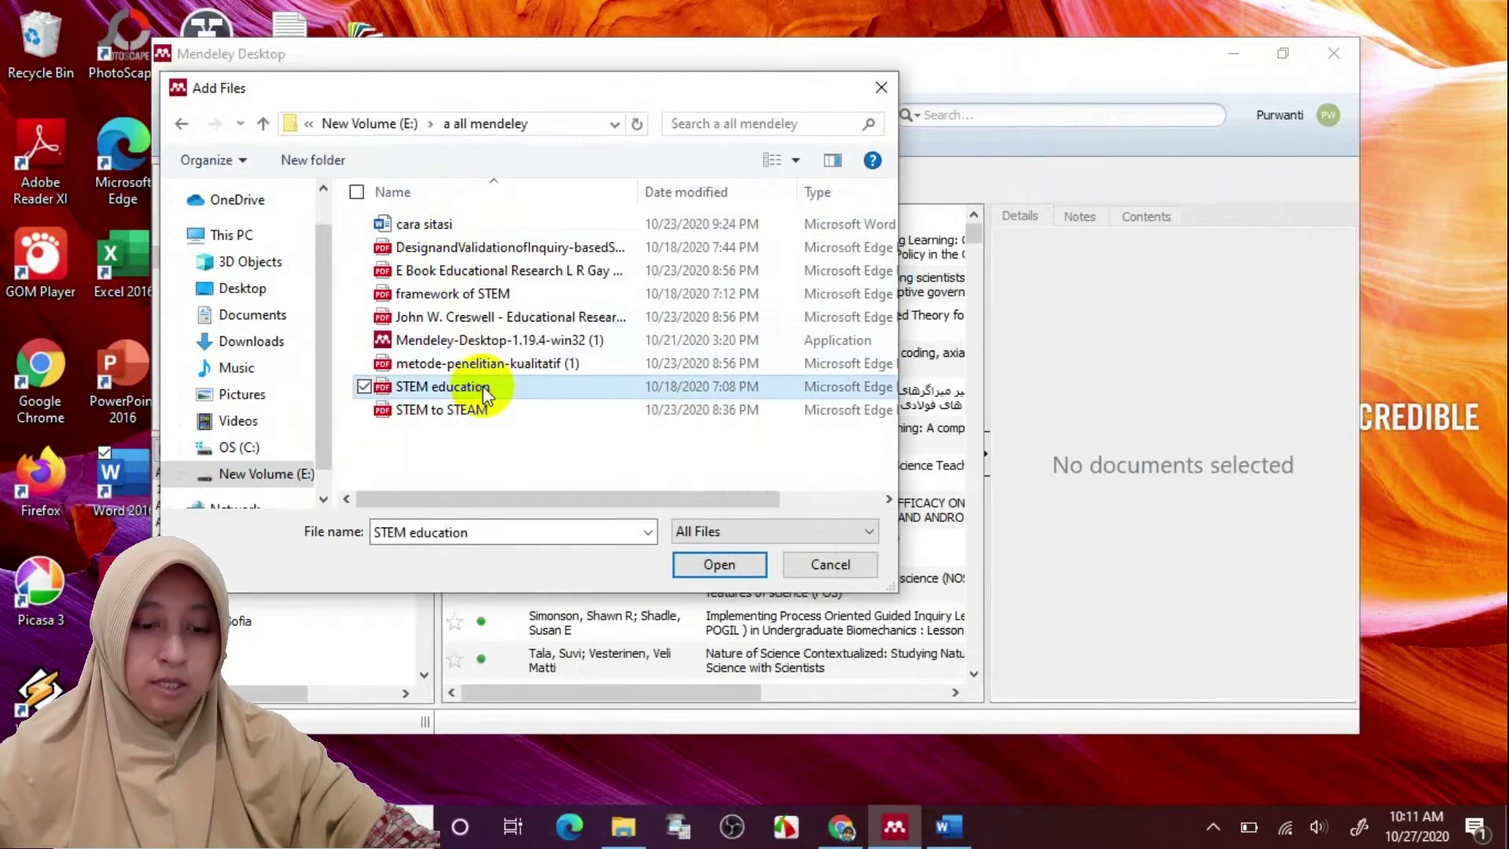
{"action": "left_click", "coordinate": [689, 563]}
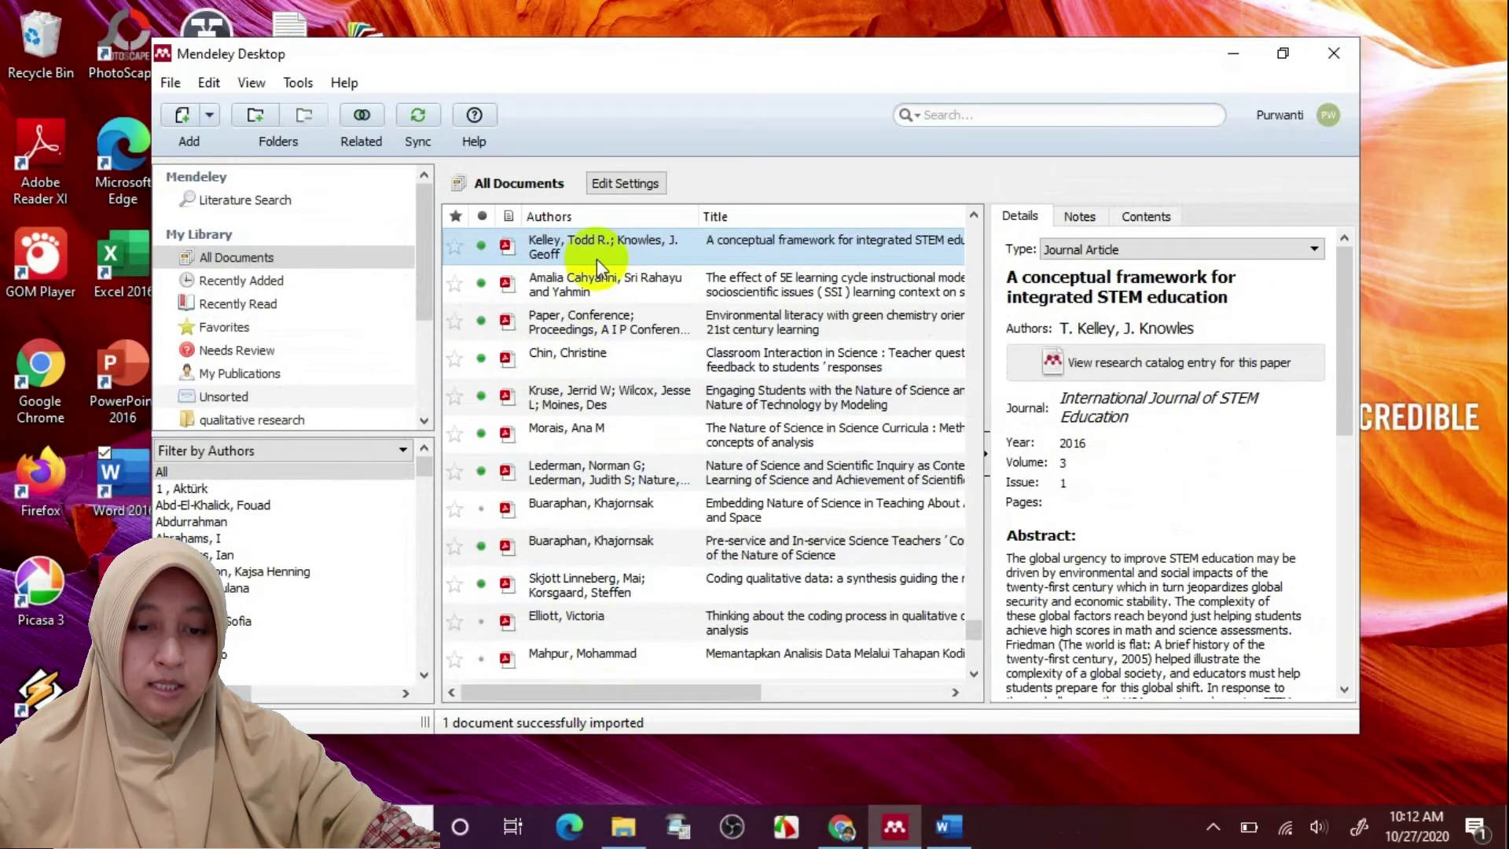
{"action": "left_click", "coordinate": [1282, 55]}
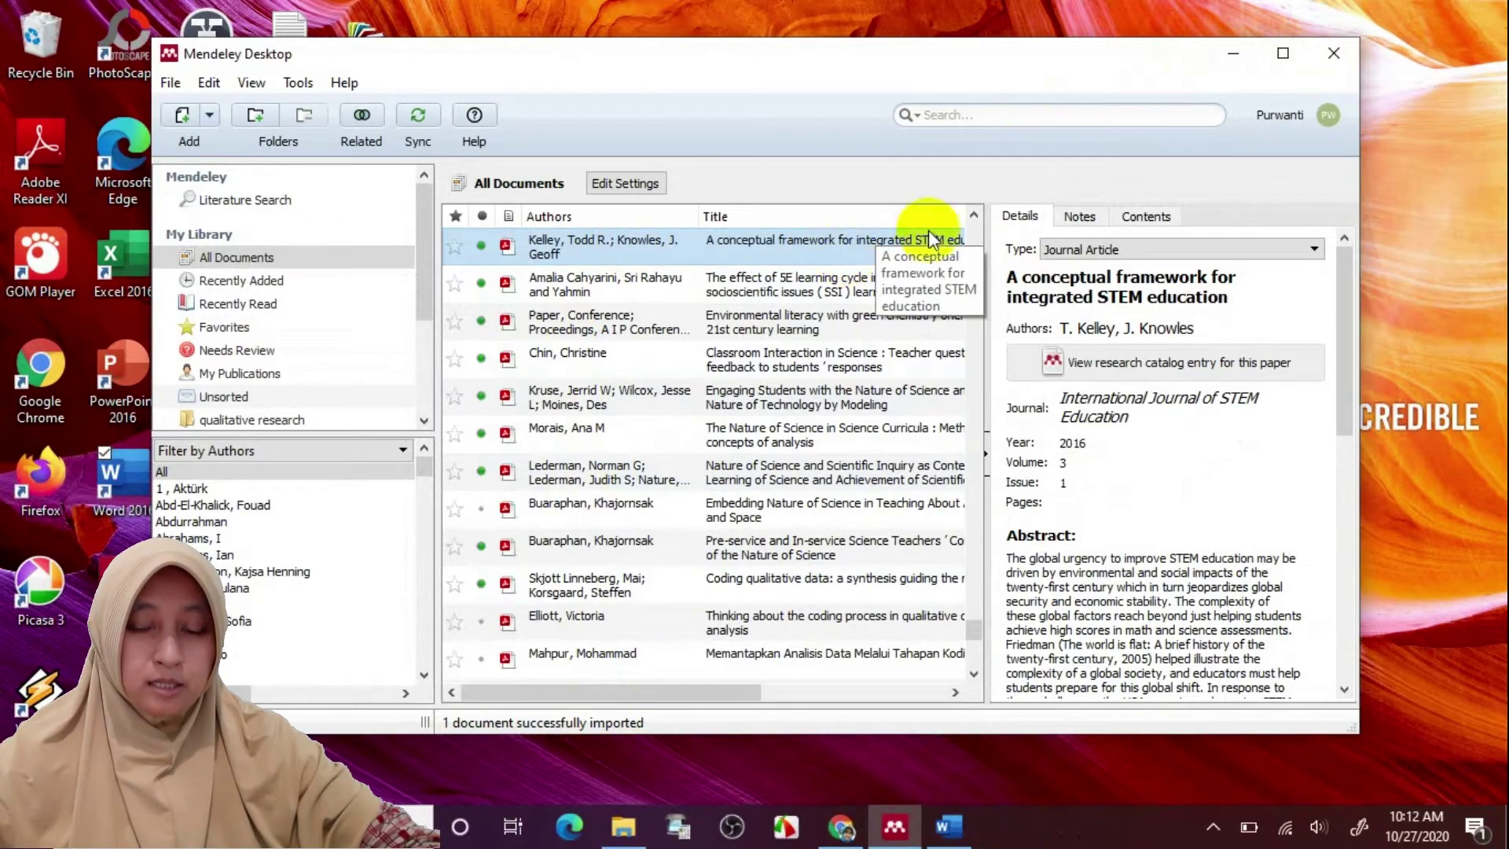
Search the Mendeley catalog for 'stem education' and add the first result, Charting a Course for Success
{"action": "left_click", "coordinate": [1291, 55]}
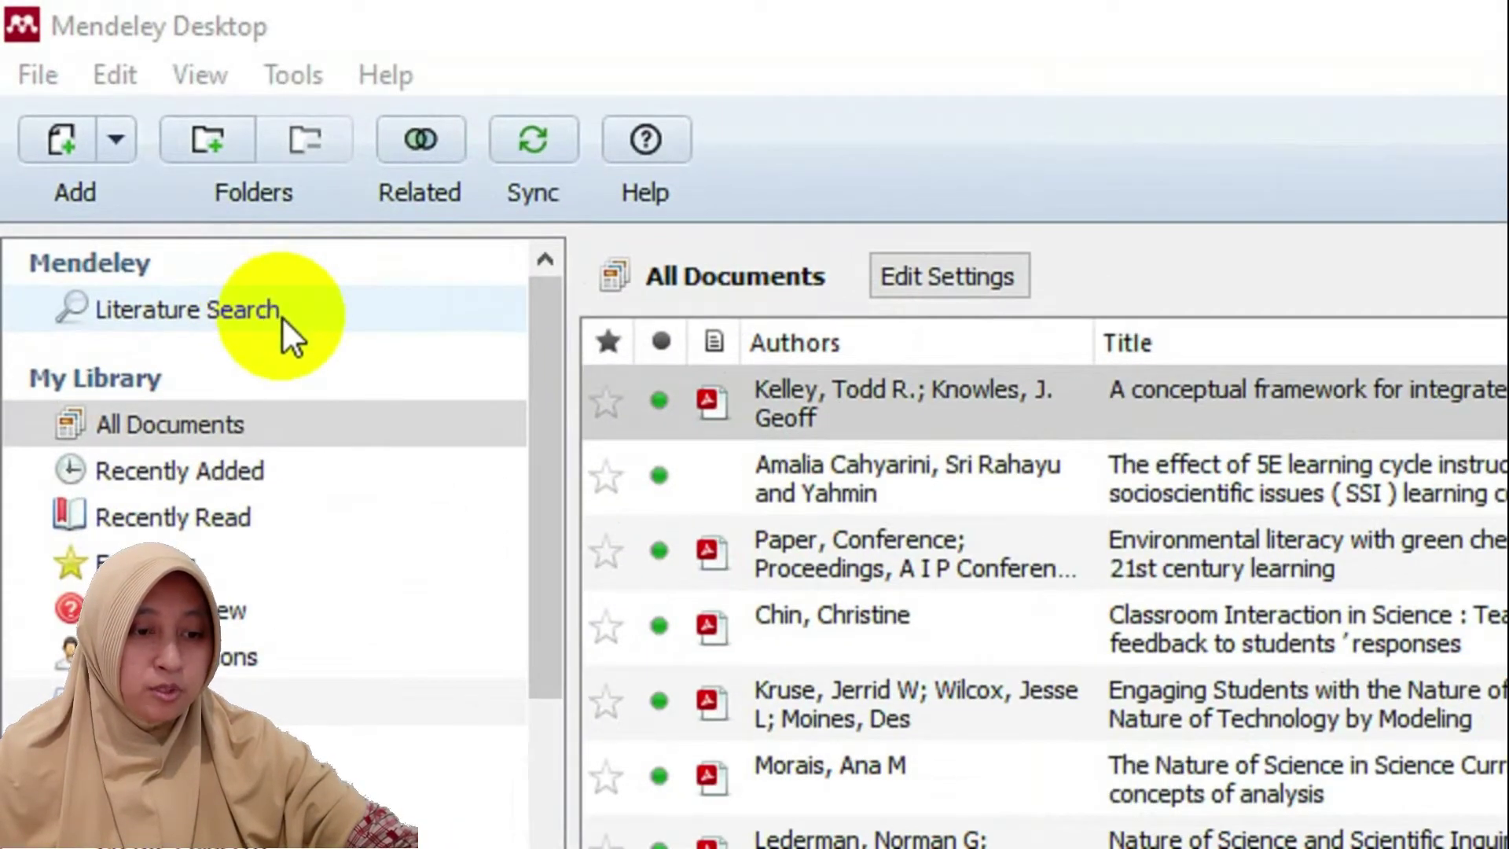
{"action": "left_click", "coordinate": [267, 313]}
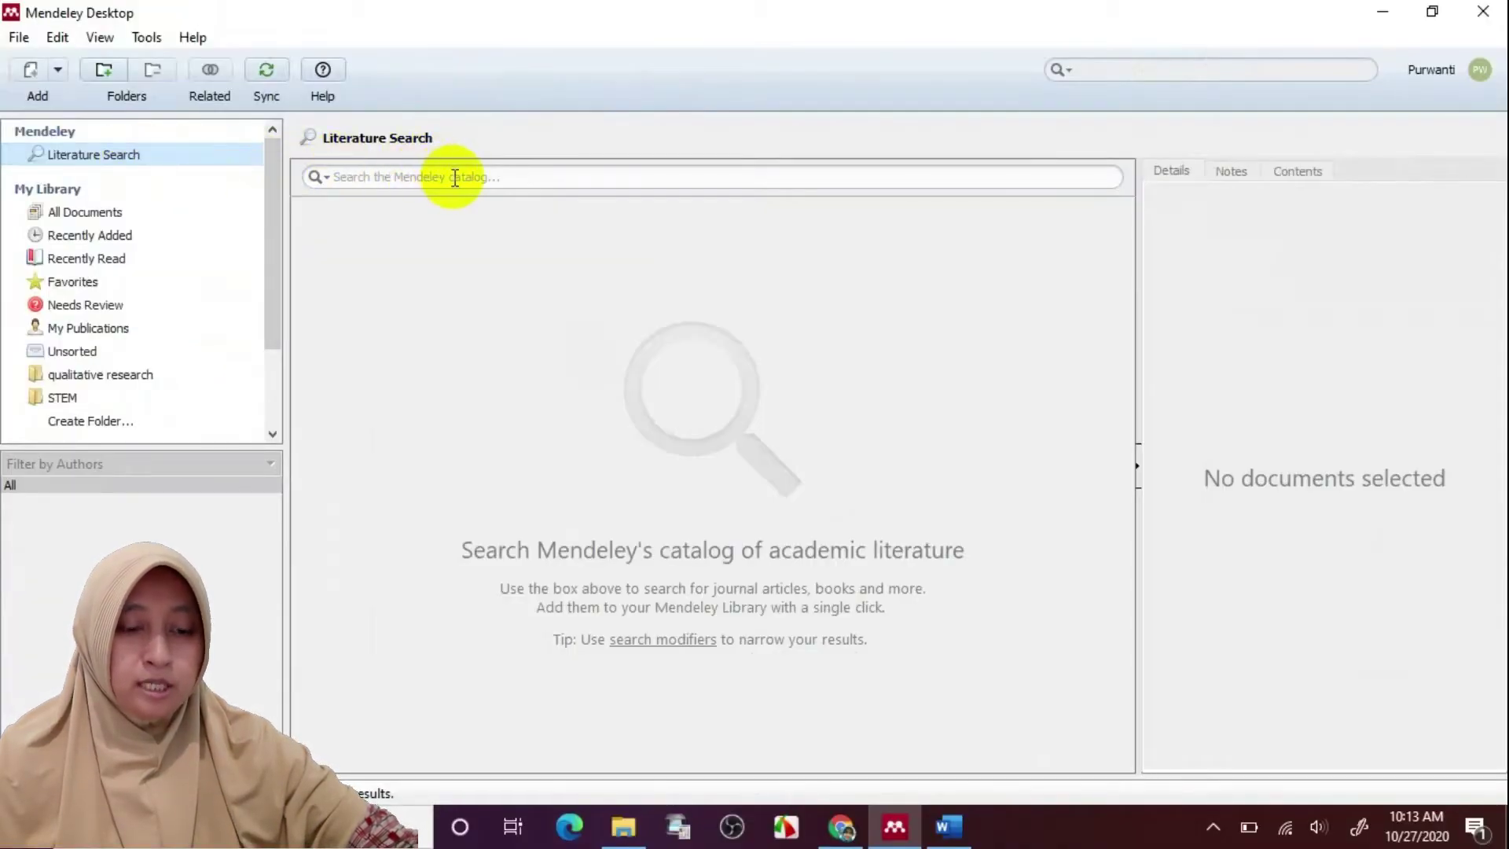
{"action": "left_click", "coordinate": [454, 178]}
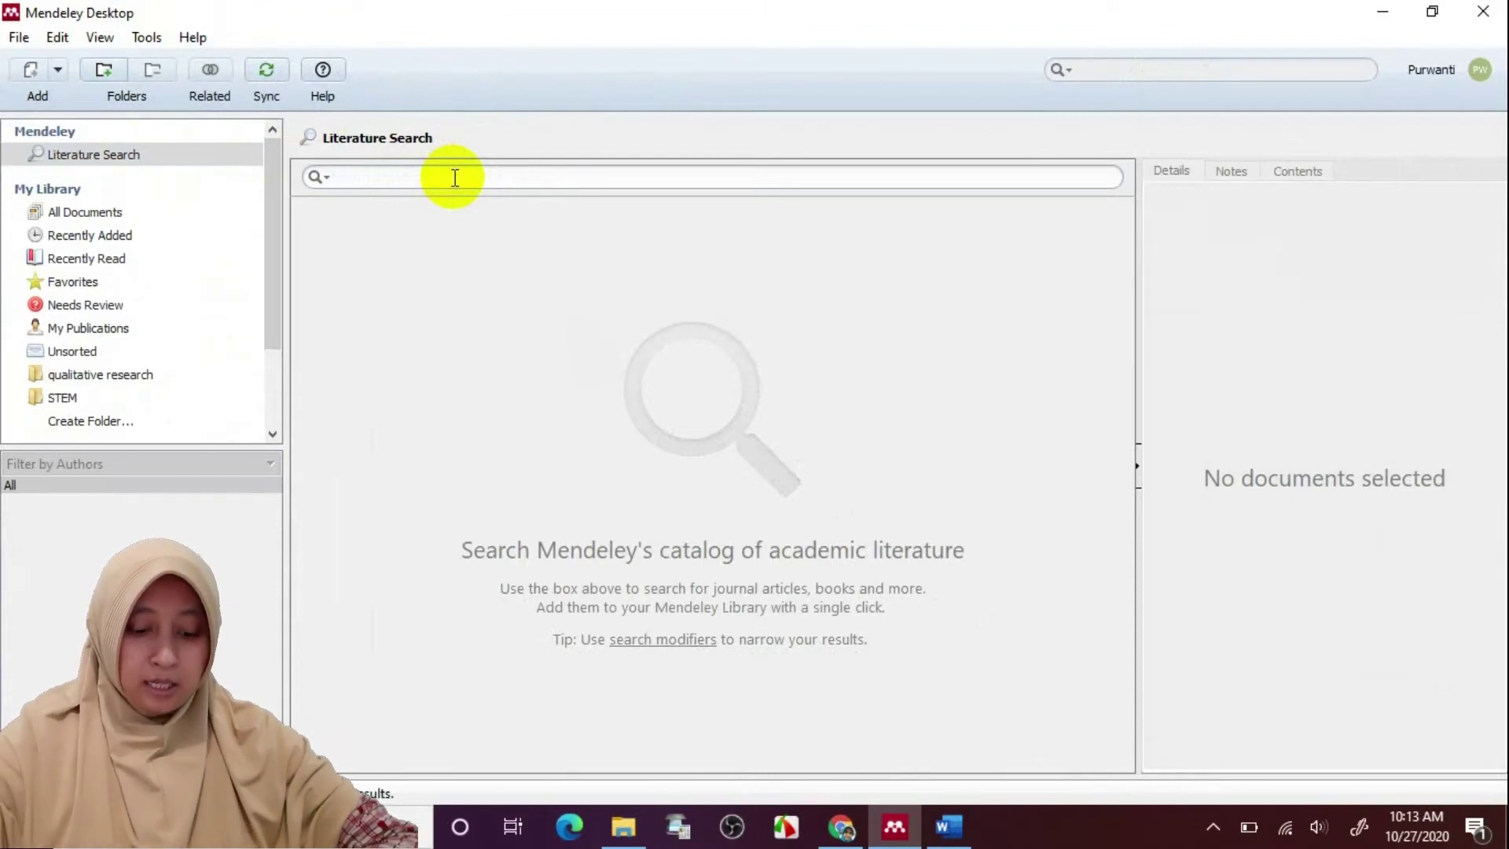
{"action": "type", "text": "stem e"}
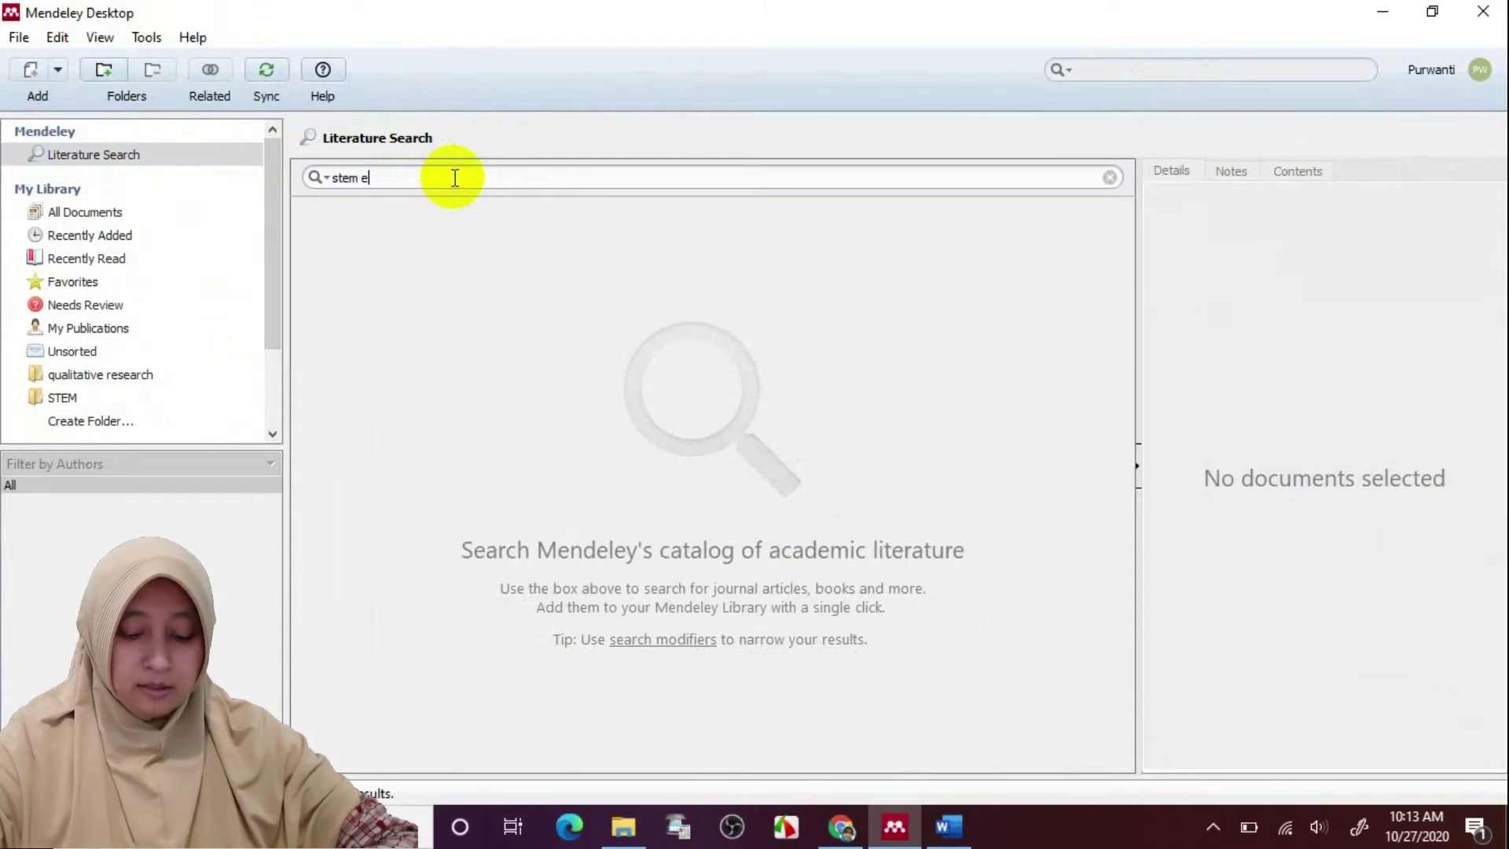
{"action": "type", "text": "ducation"}
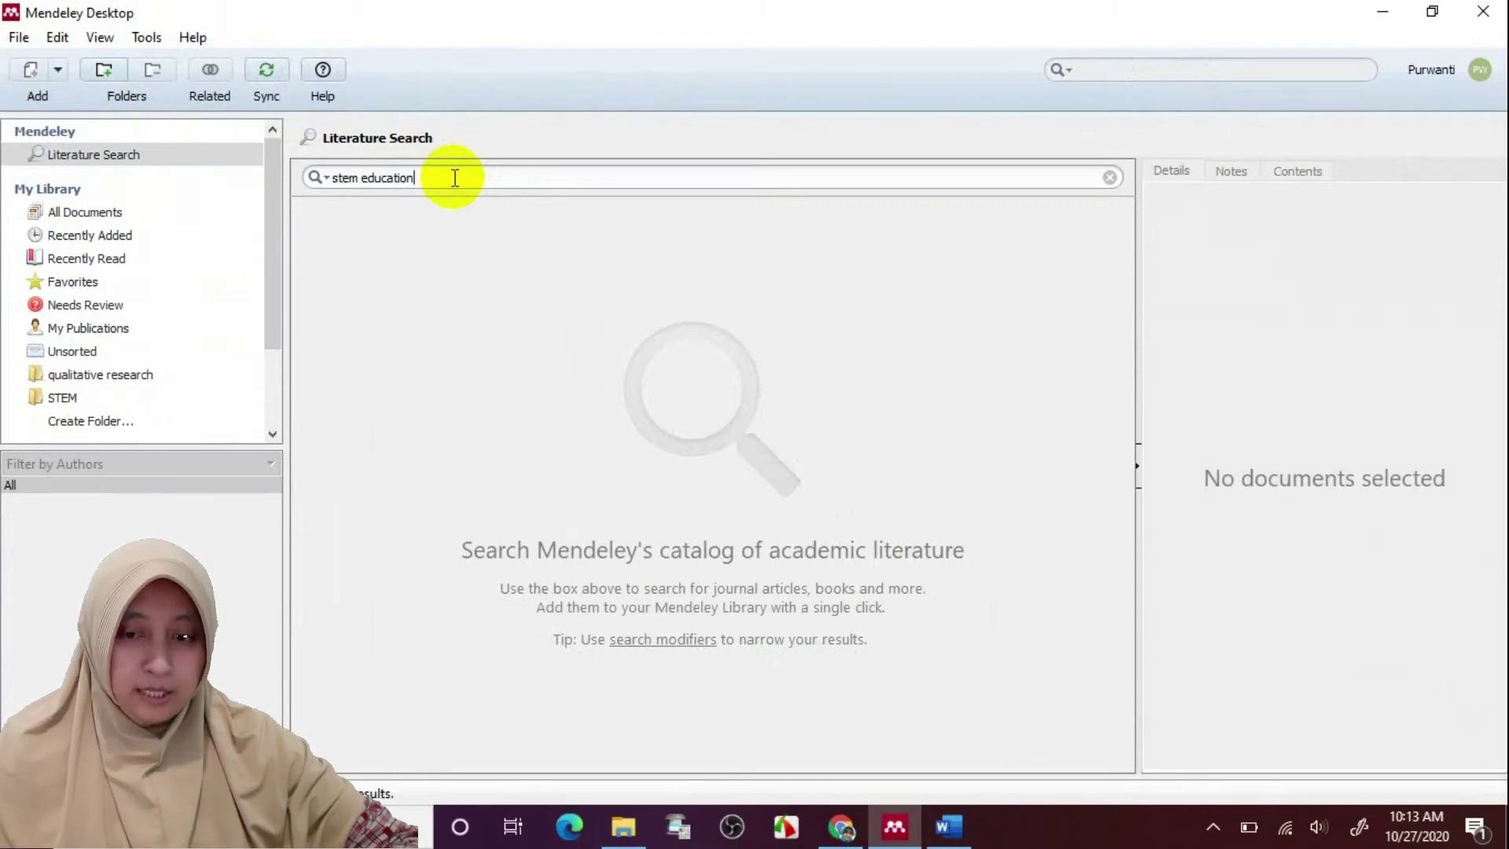
{"action": "key", "text": "Return"}
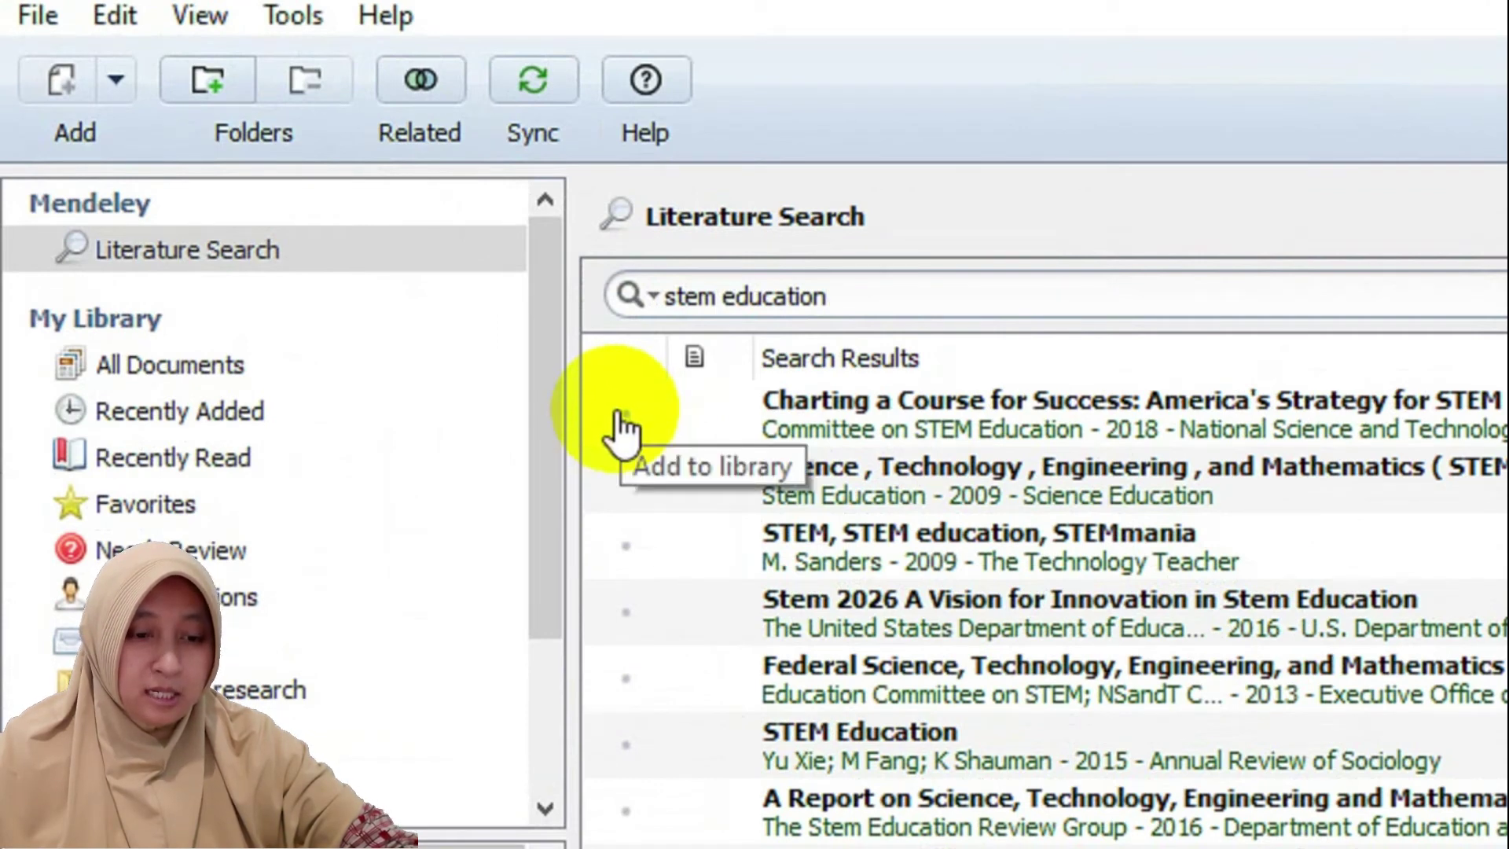
{"action": "left_click", "coordinate": [621, 431]}
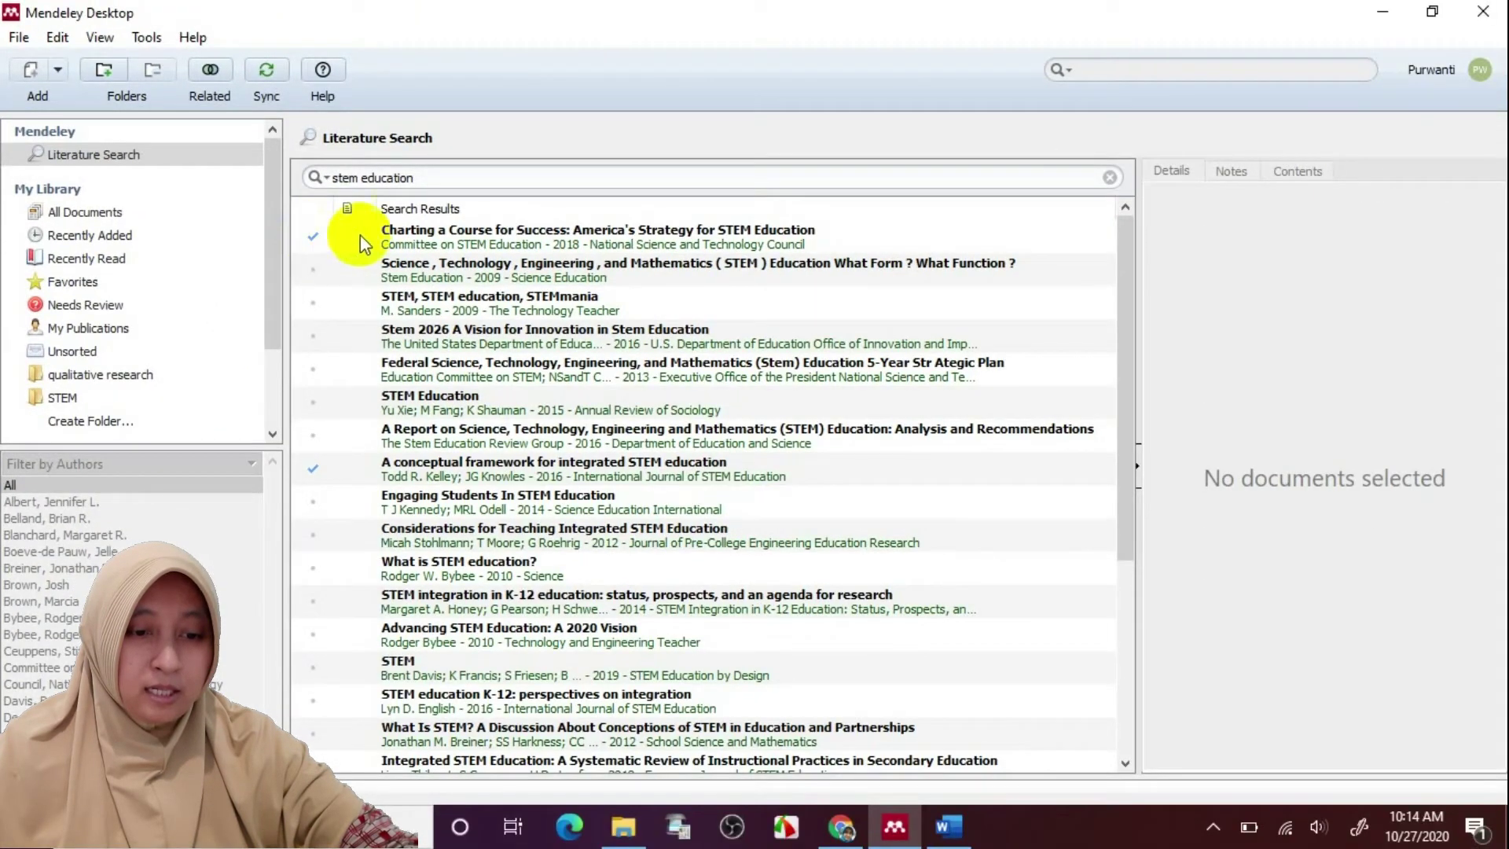
{"action": "left_click", "coordinate": [431, 237]}
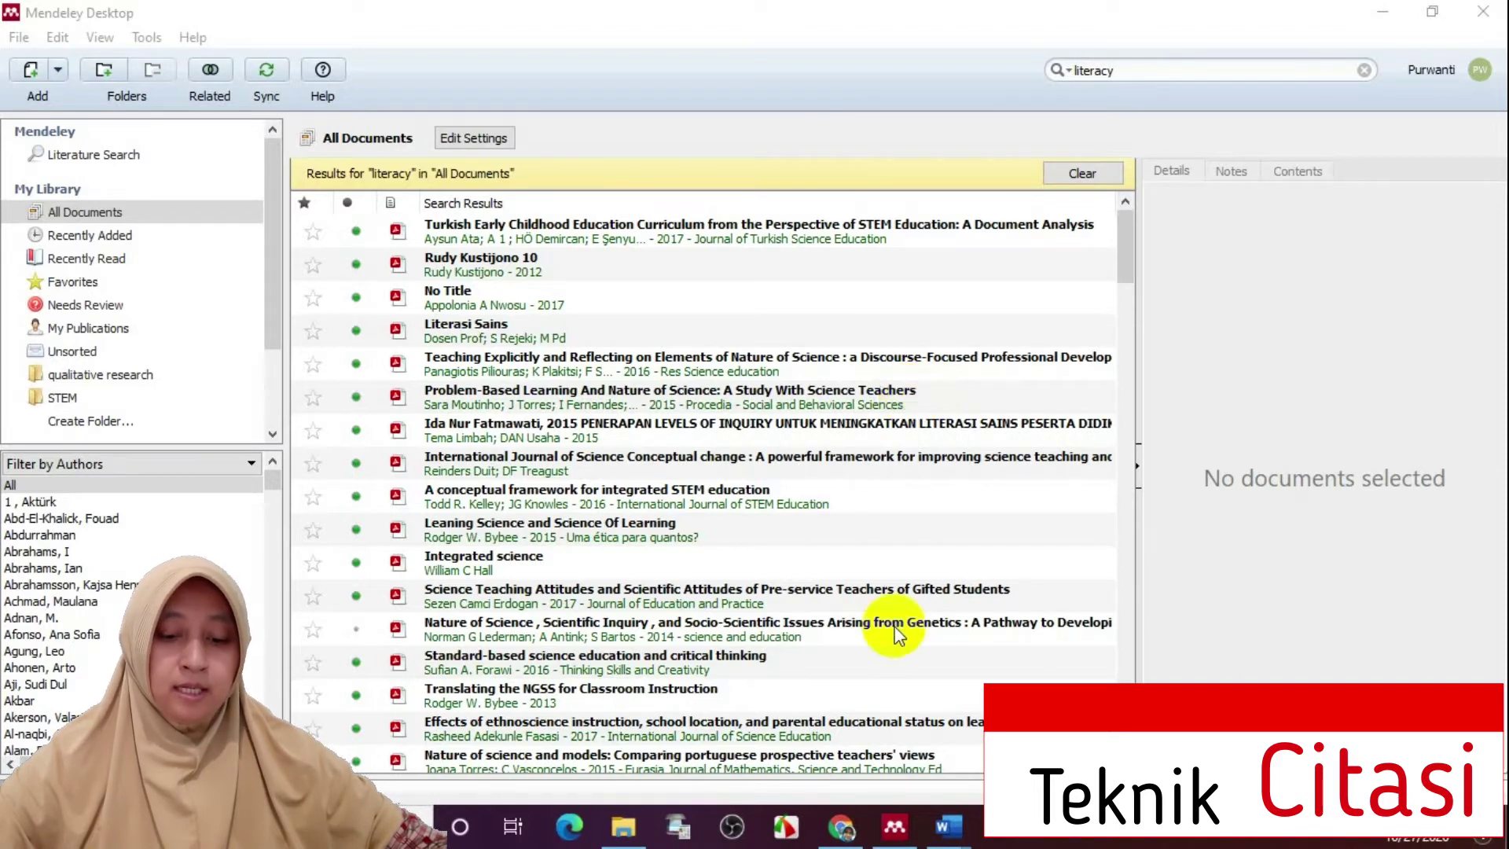
Cite 'The Meaning of Scientific Documents' (Anghelache, 2004) after paragraph one by searching 'leteracy'
{"action": "mouse_move", "coordinate": [960, 837]}
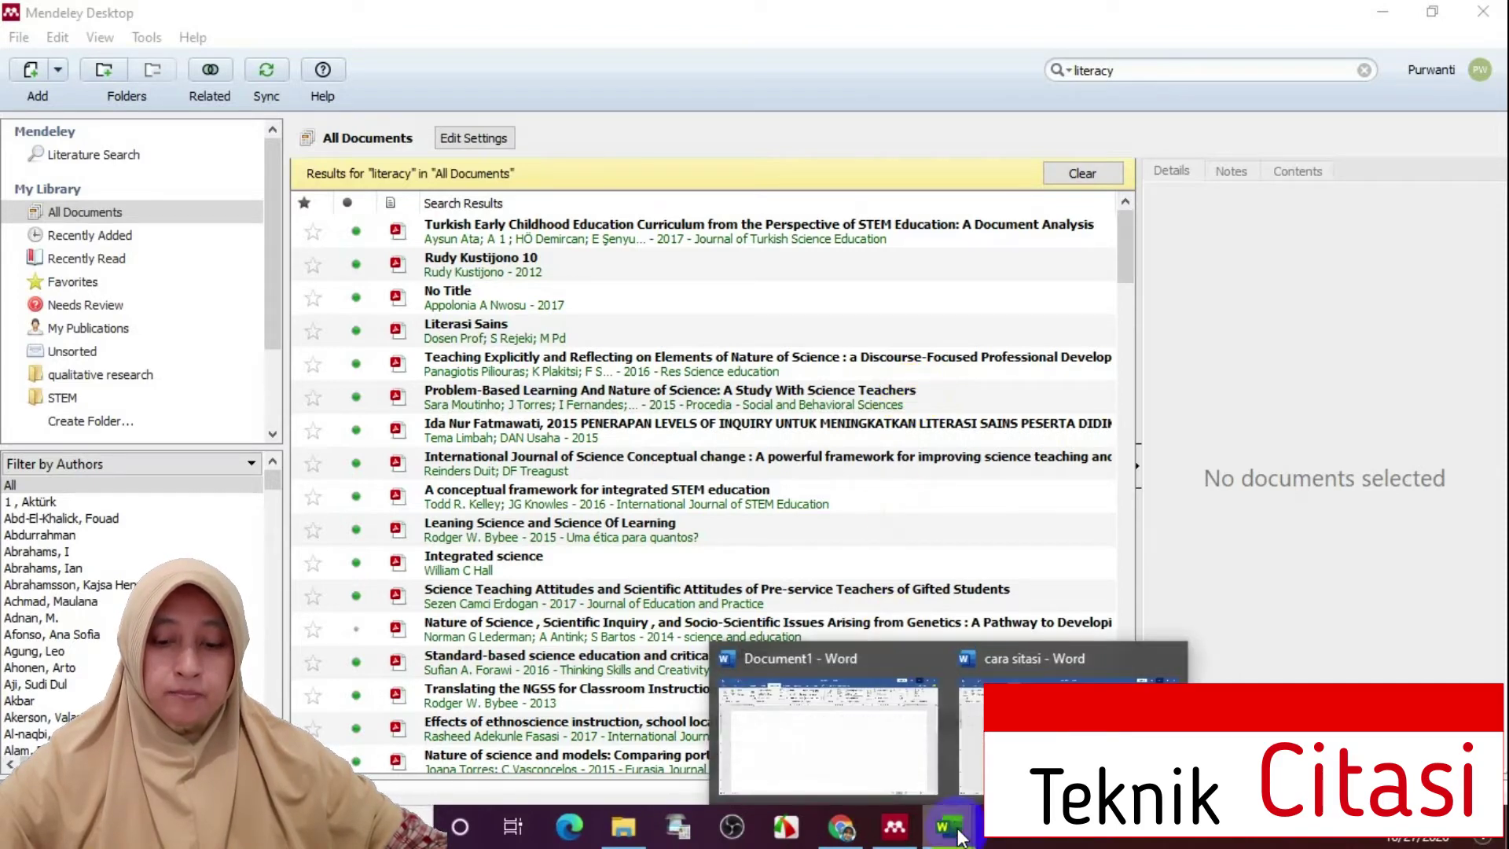
{"action": "left_click", "coordinate": [1022, 735]}
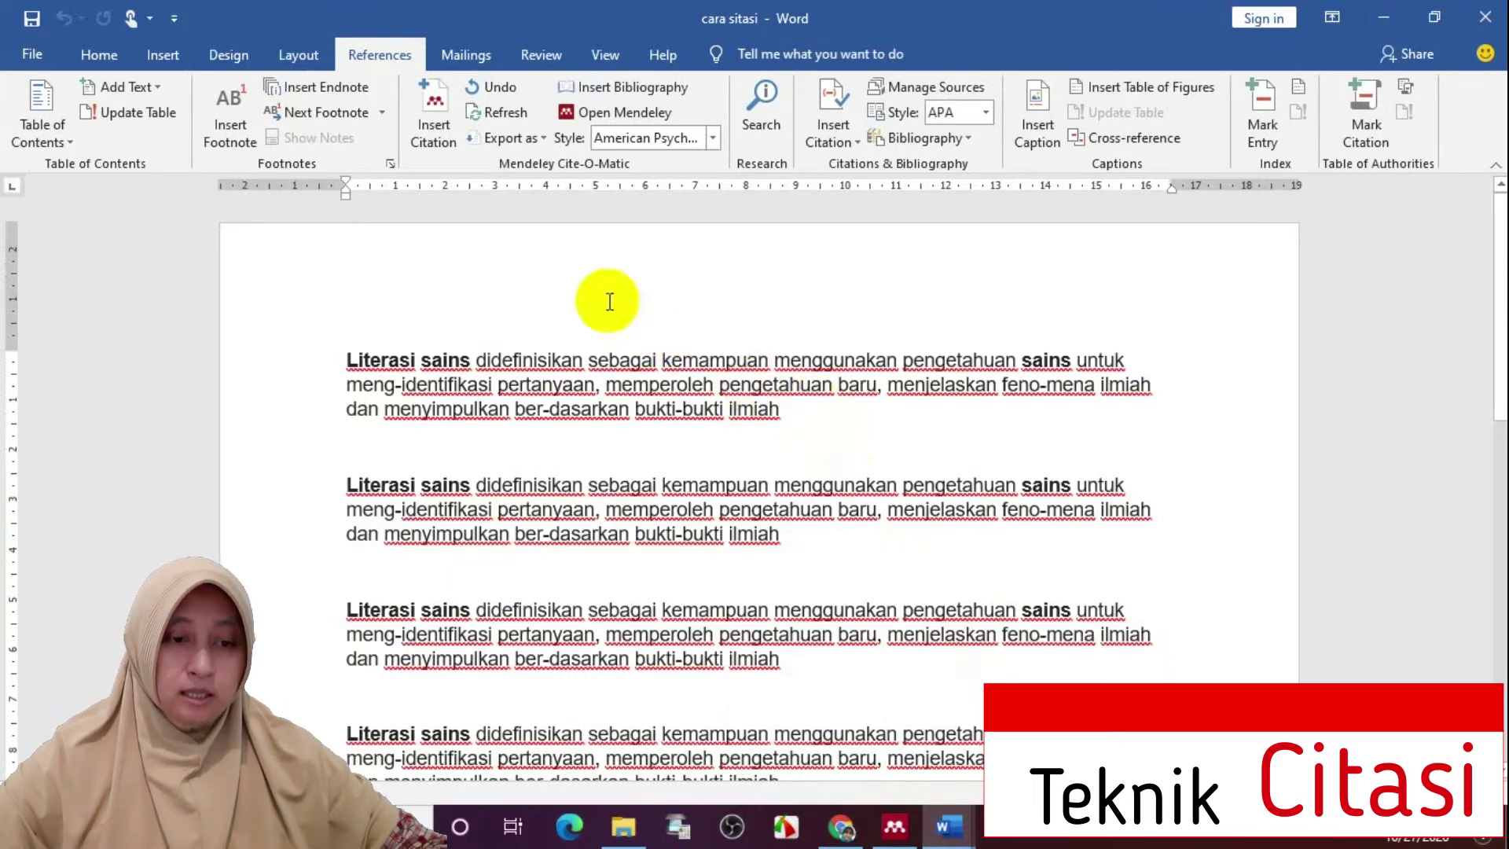
{"action": "left_click", "coordinate": [428, 123]}
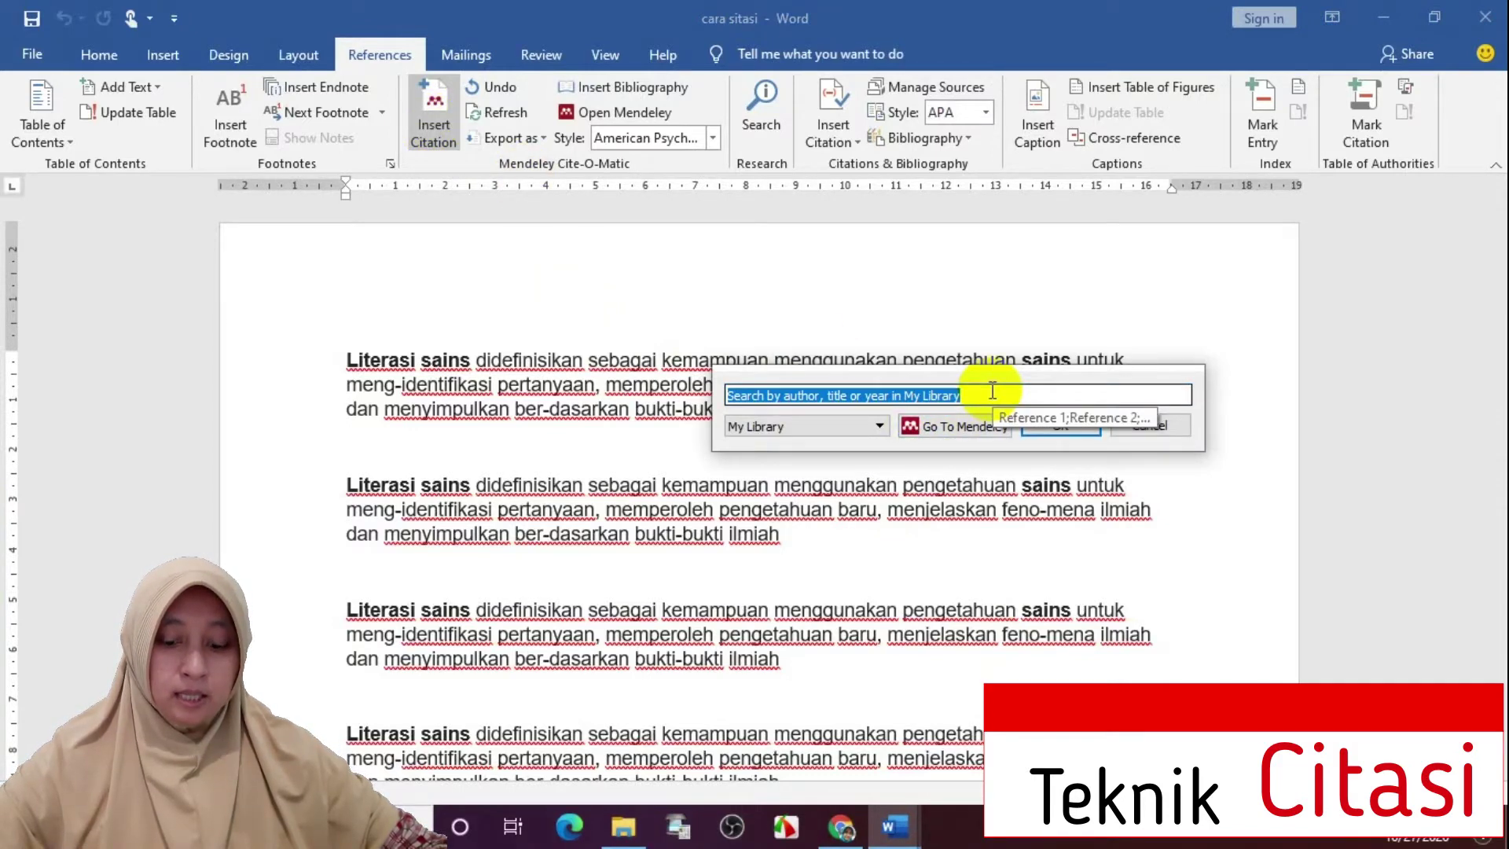
{"action": "type", "text": "le"}
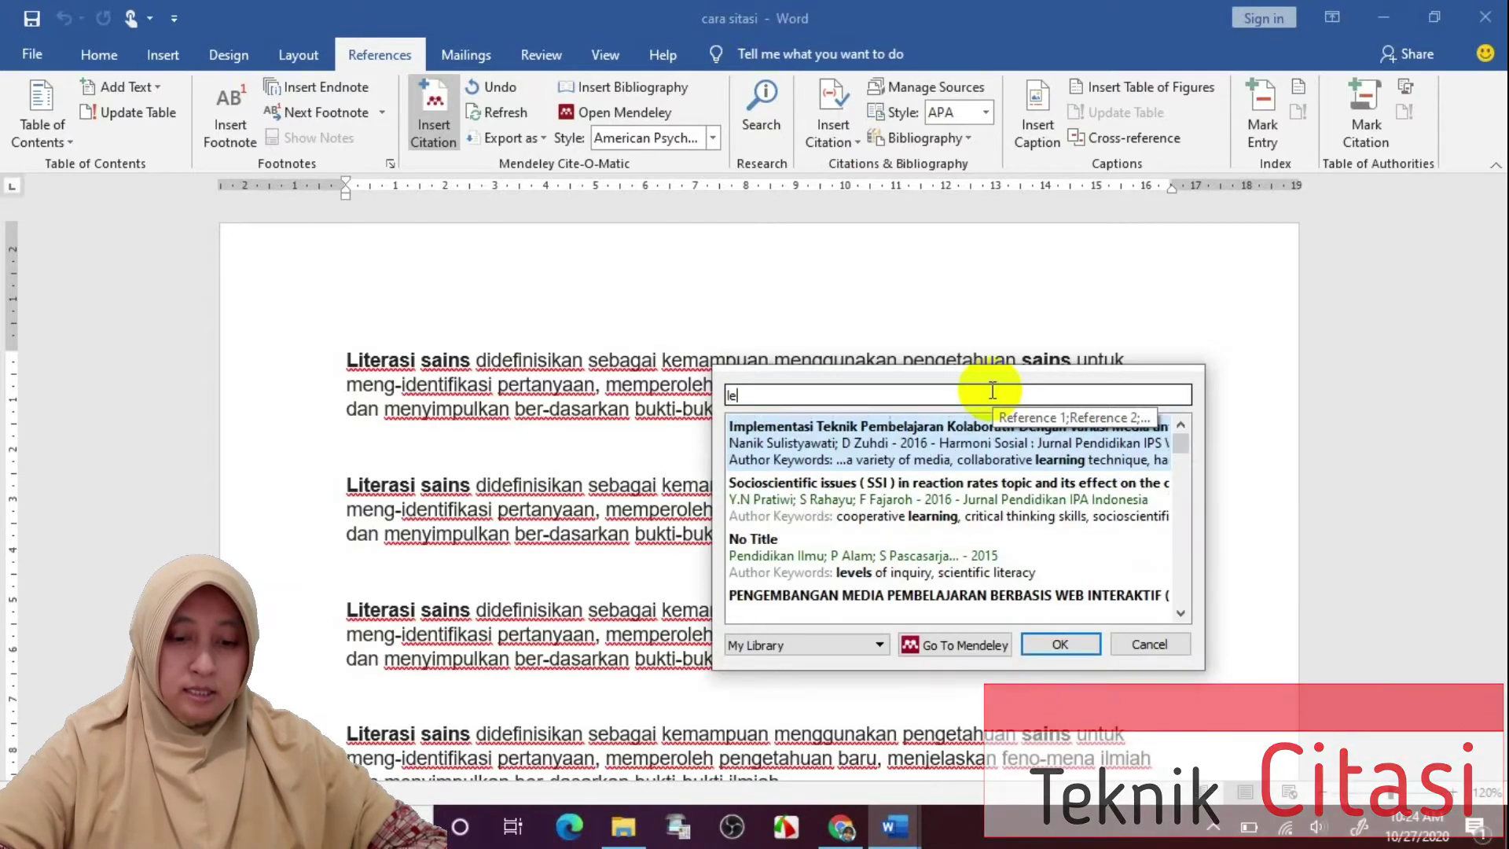
{"action": "type", "text": "teracy"}
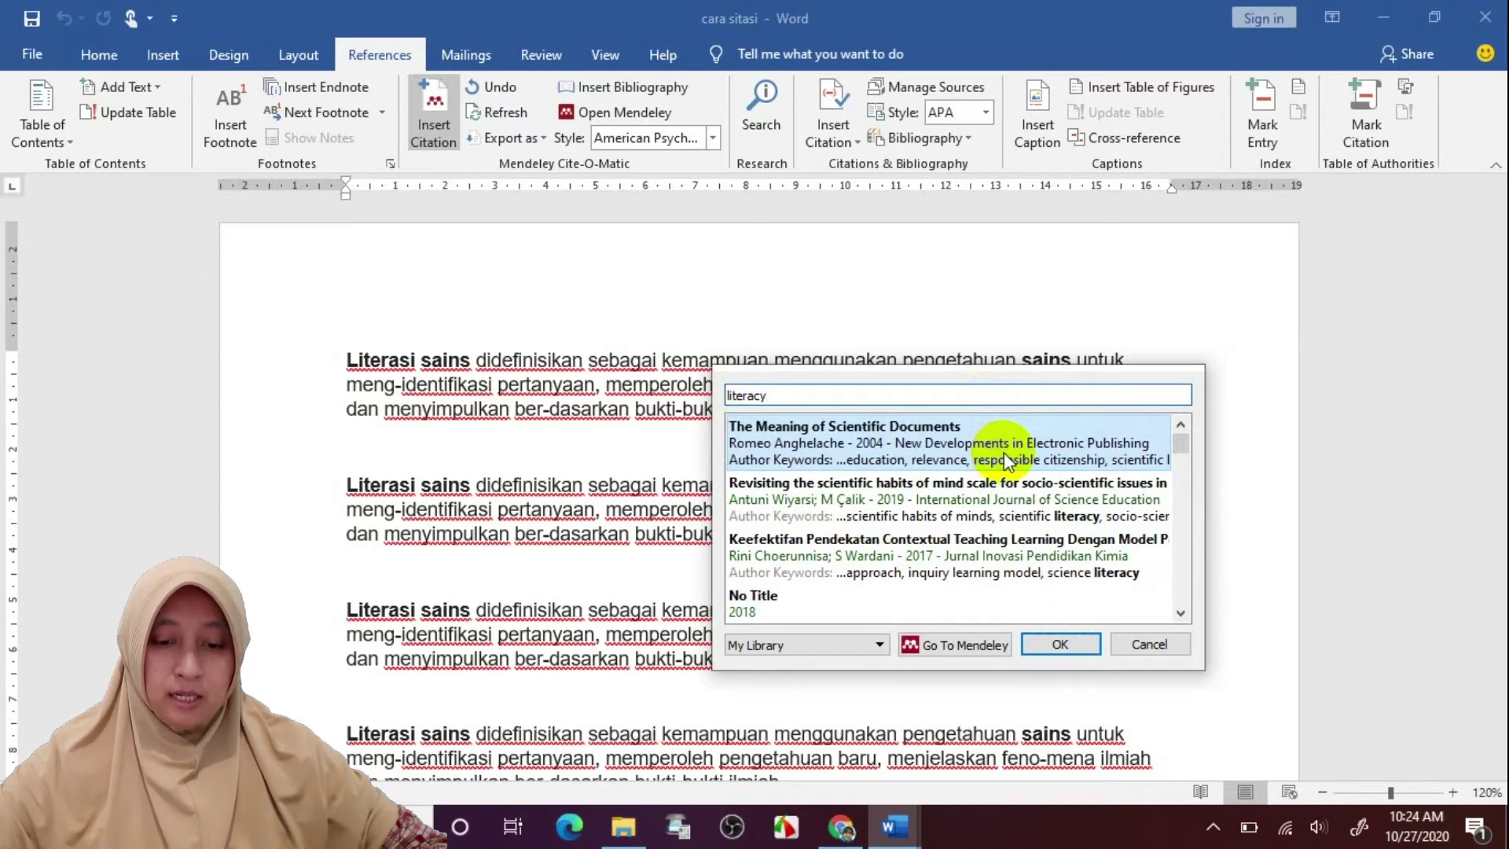
{"action": "left_click", "coordinate": [931, 458]}
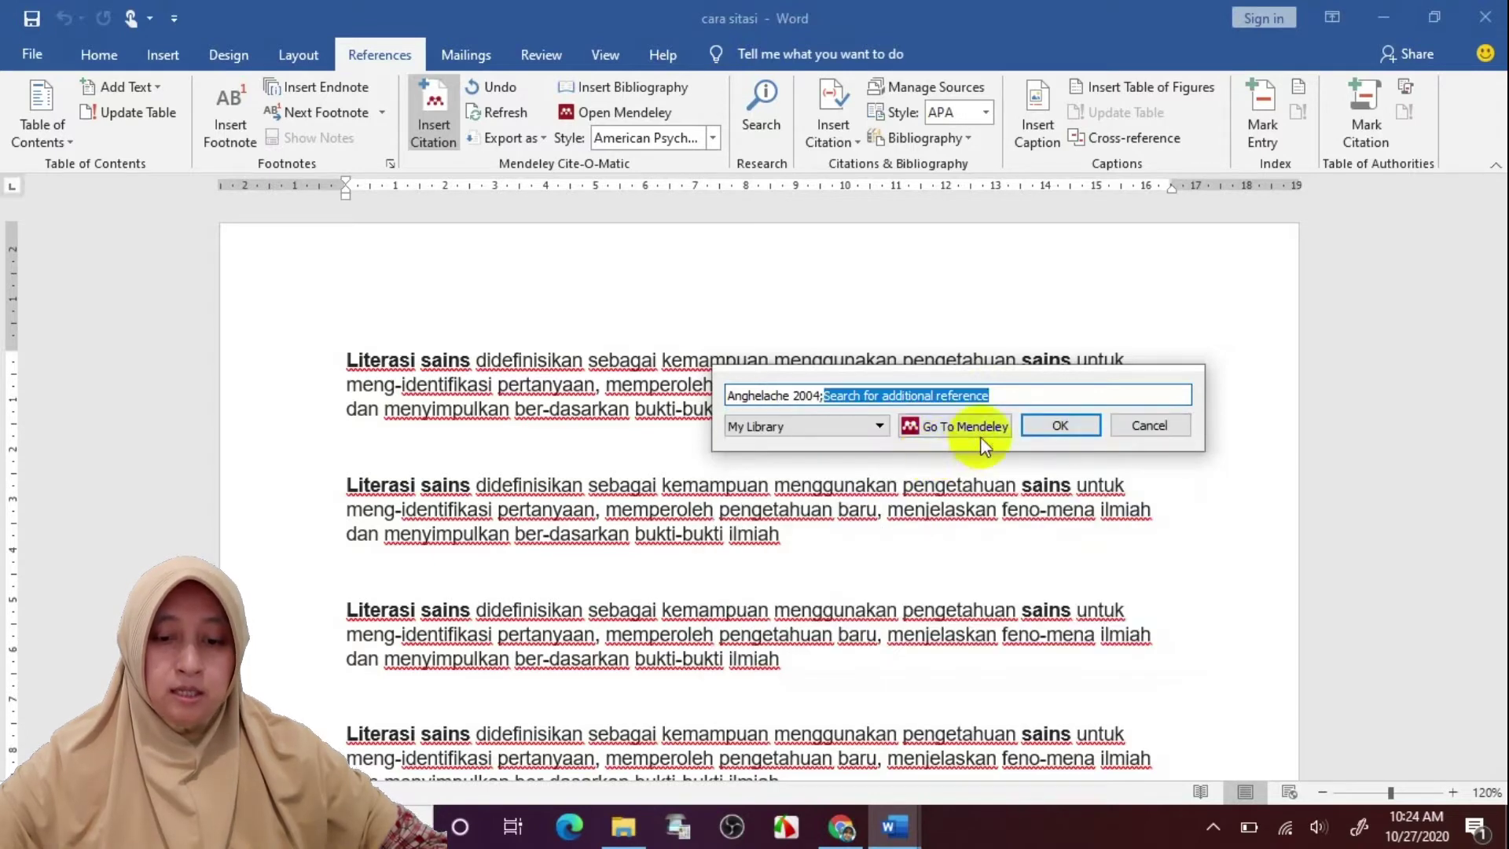
{"action": "left_click", "coordinate": [1061, 424]}
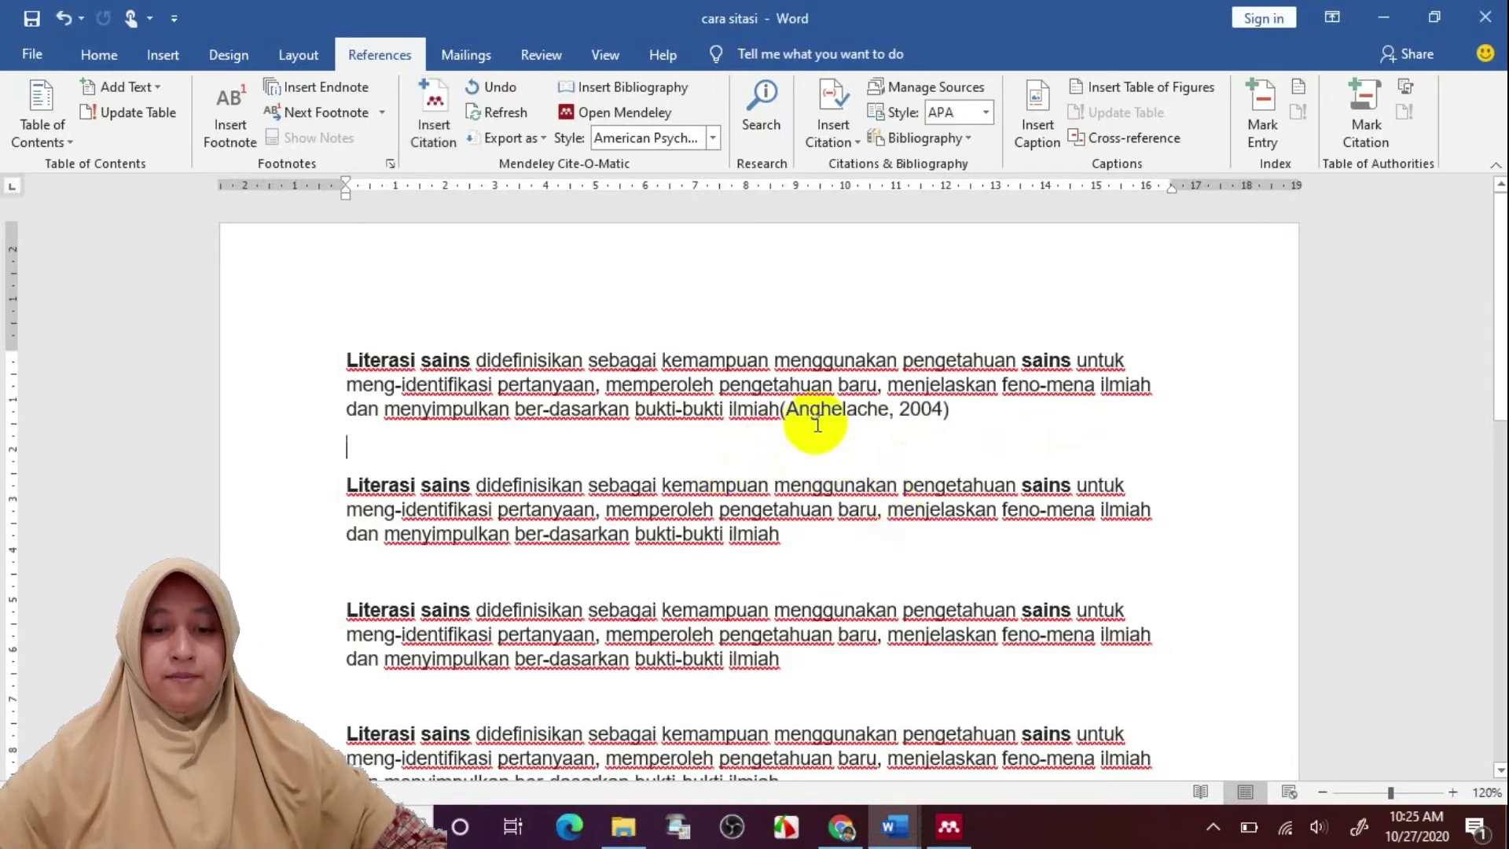
Place the cursor after paragraph two and open Mendeley's Insert Citation search box
{"action": "left_click", "coordinate": [779, 409]}
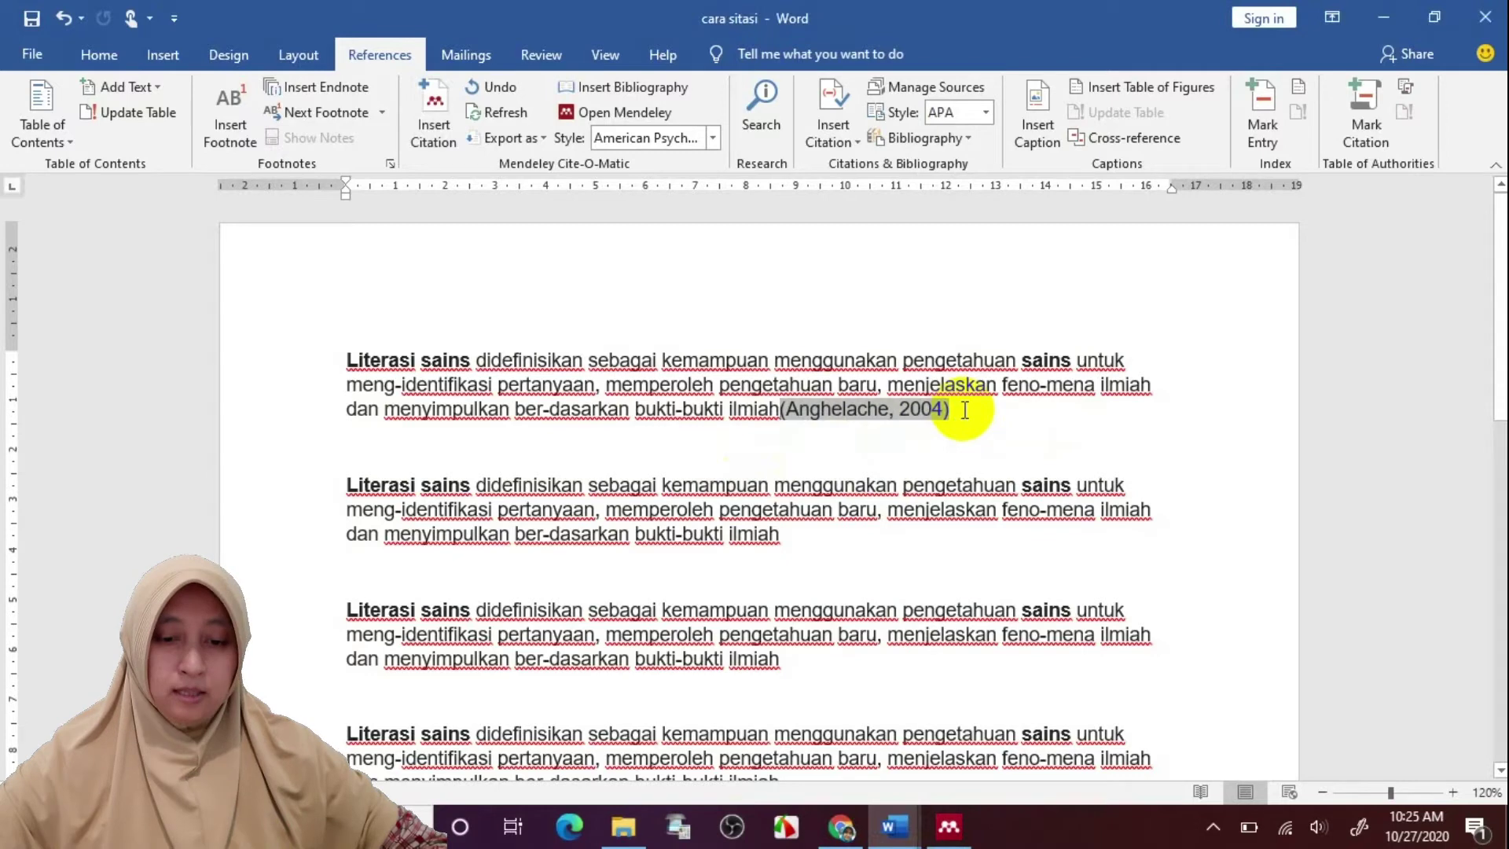
{"action": "left_click", "coordinate": [868, 534]}
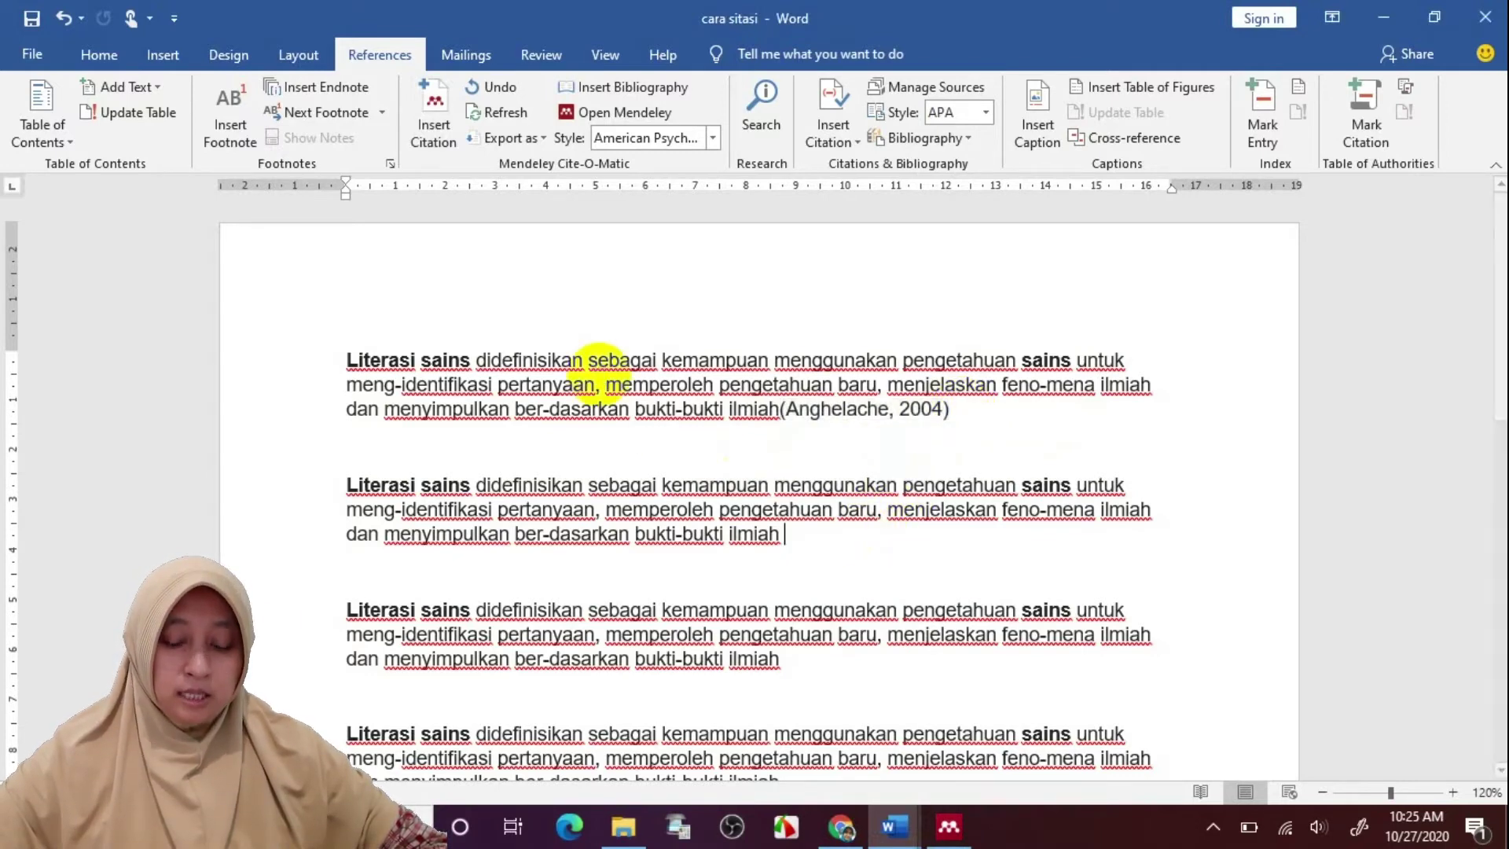
{"action": "left_click", "coordinate": [423, 120]}
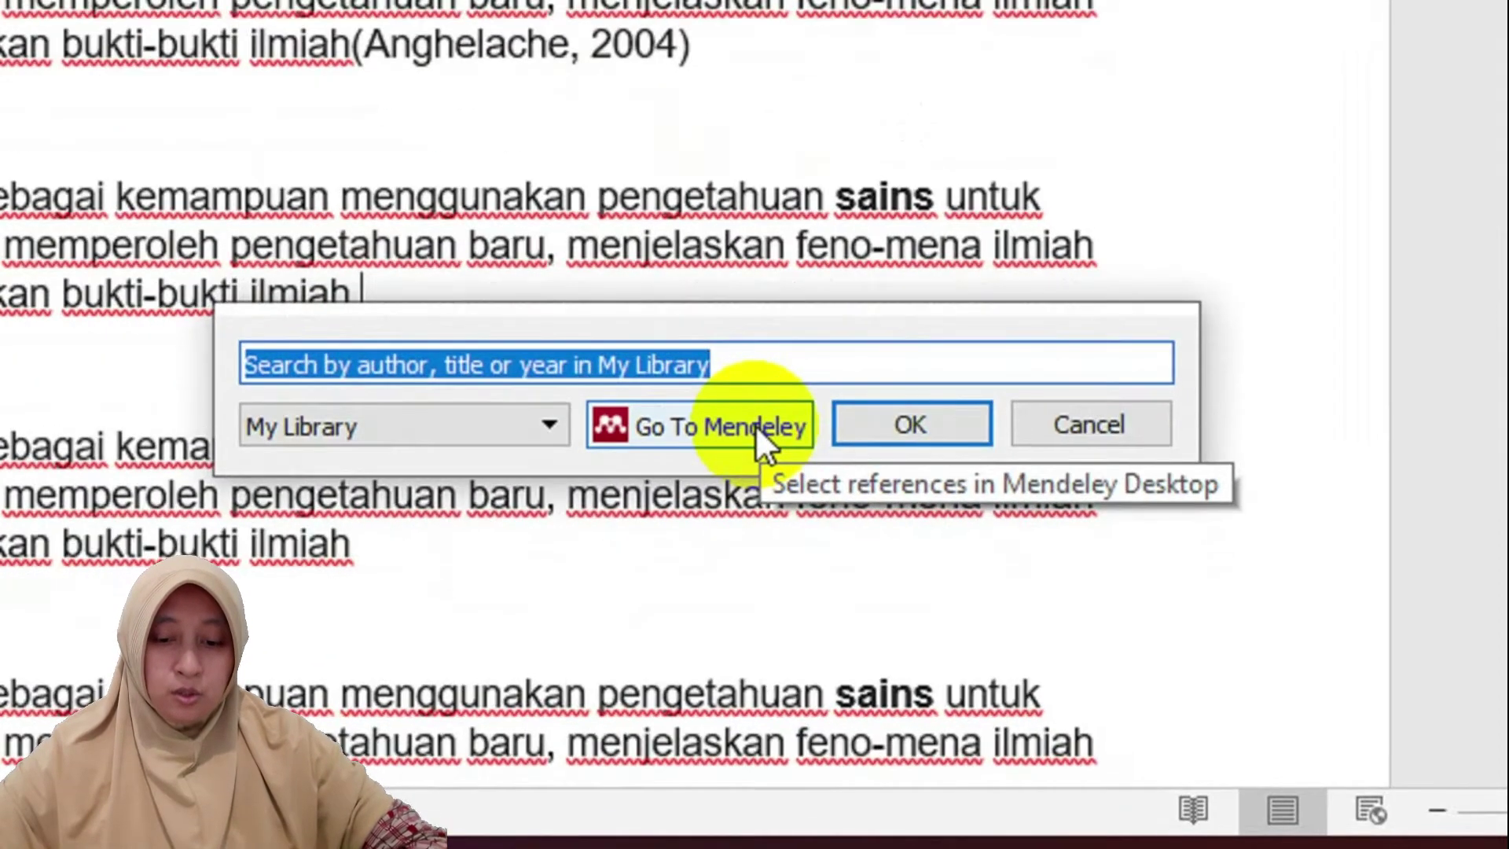
Go to Mendeley and cite the 2016 Teaching Explicitly nature-of-science article after paragraph two
{"action": "left_click", "coordinate": [757, 425]}
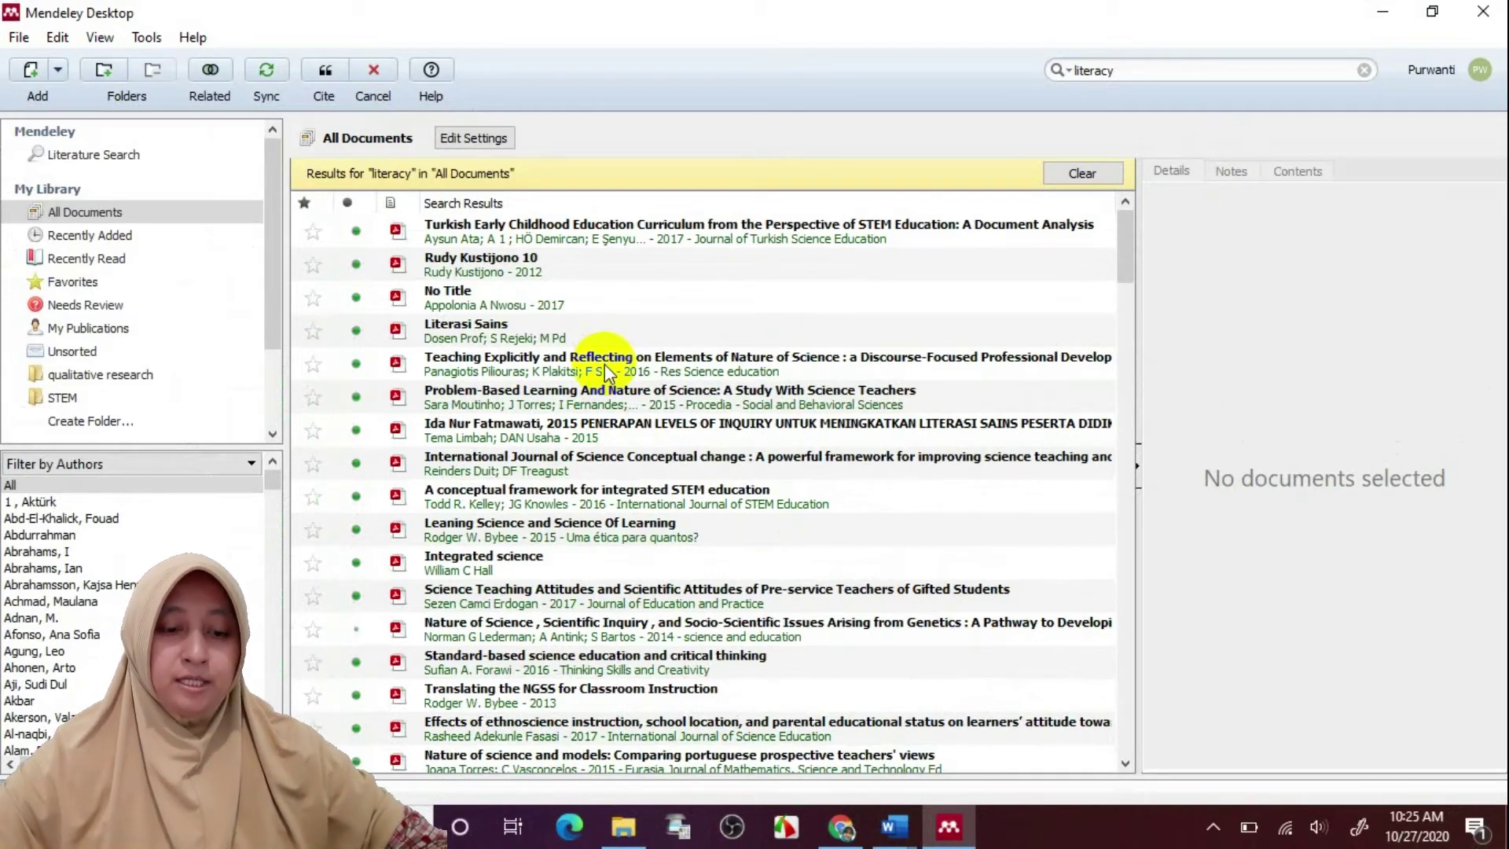
{"action": "left_click", "coordinate": [606, 373]}
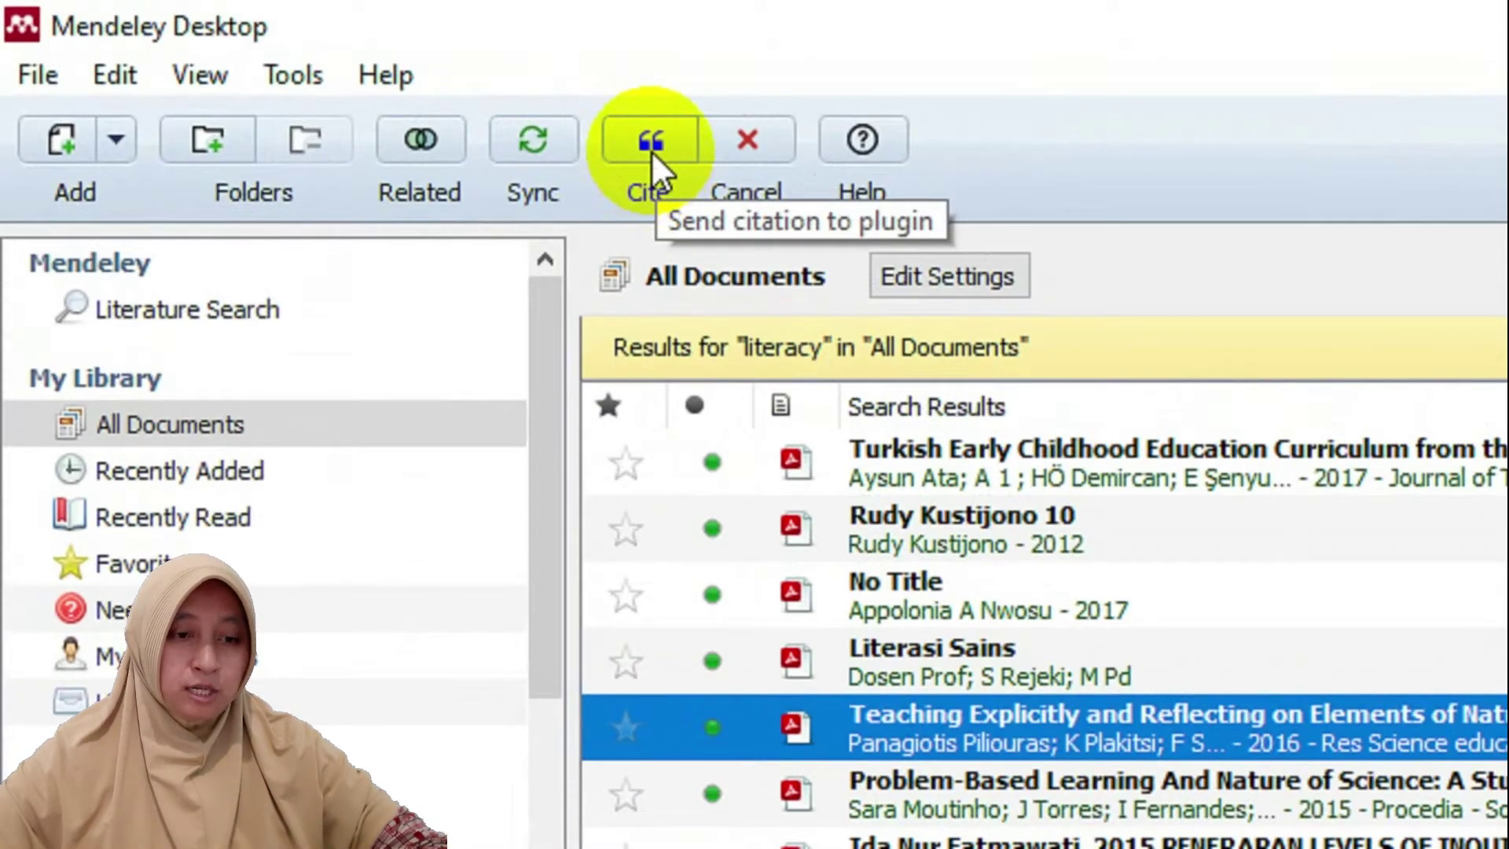
{"action": "left_click", "coordinate": [651, 150]}
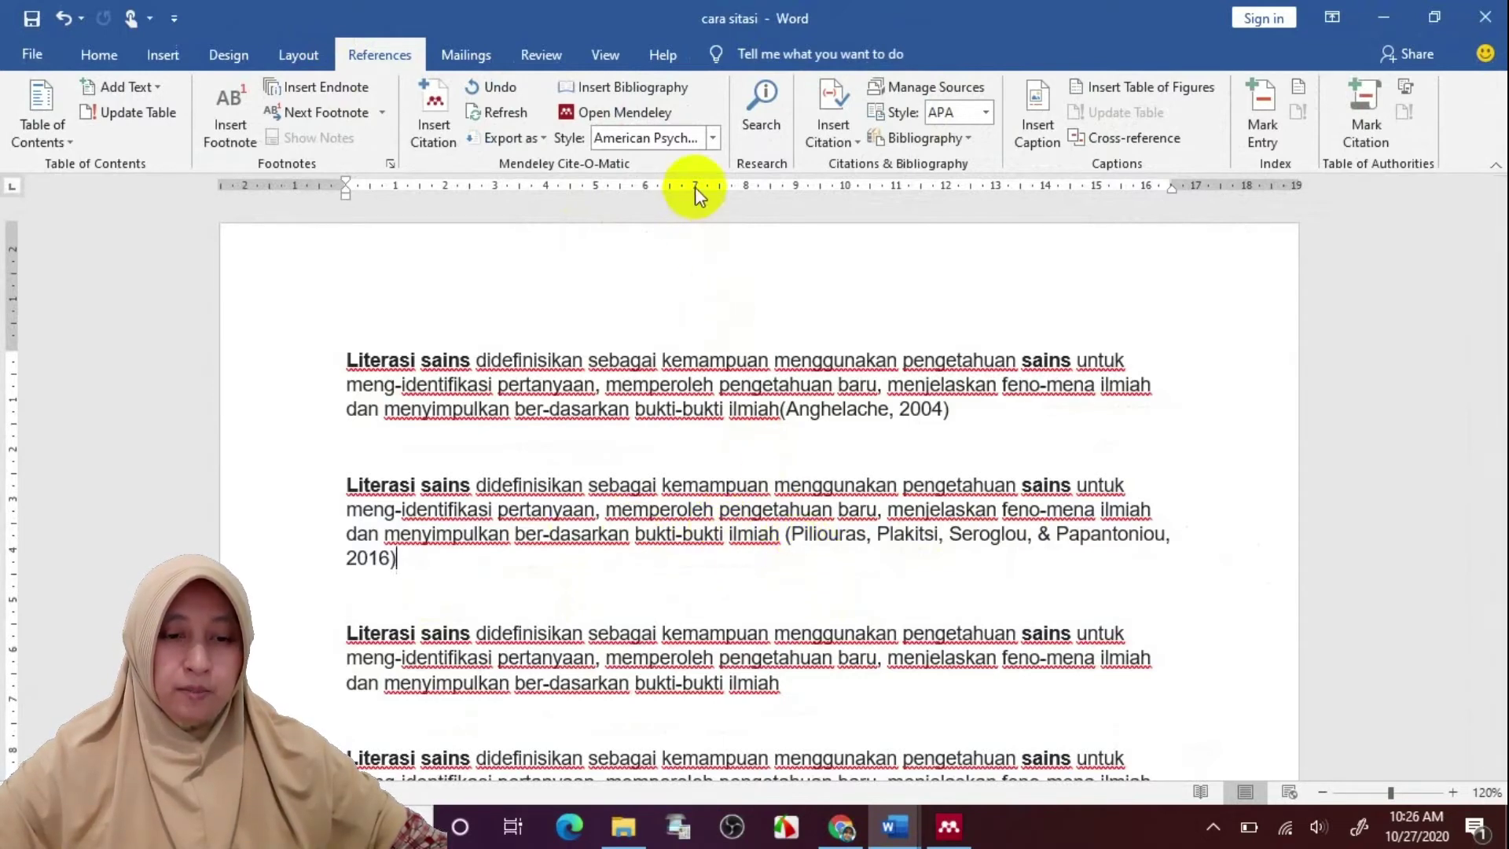
Switch the Mendeley citation style to IEEE, then place the cursor below paragraph two
{"action": "left_click", "coordinate": [718, 138]}
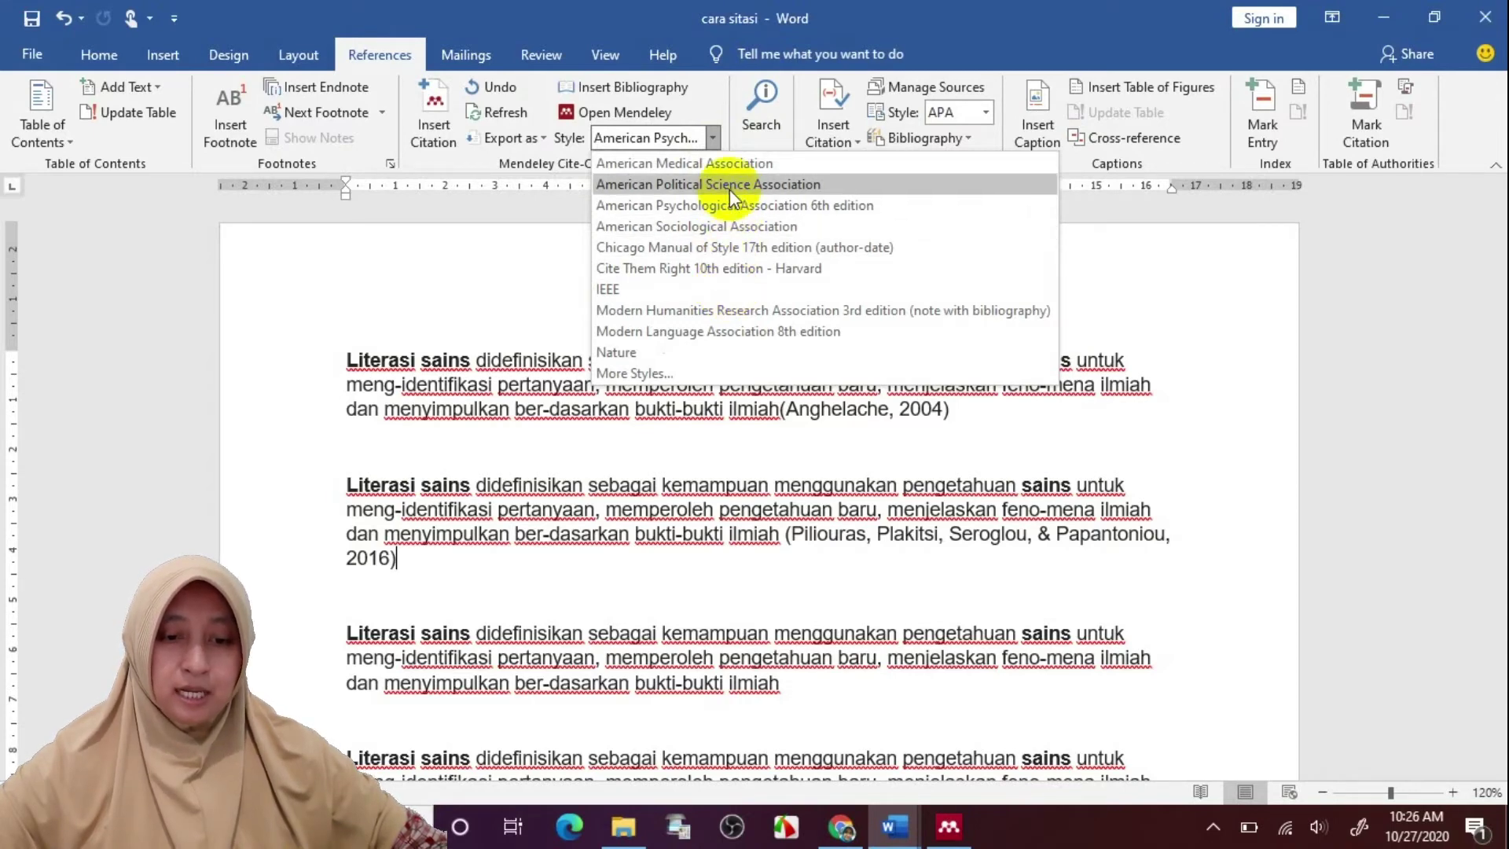
{"action": "left_click", "coordinate": [712, 138]}
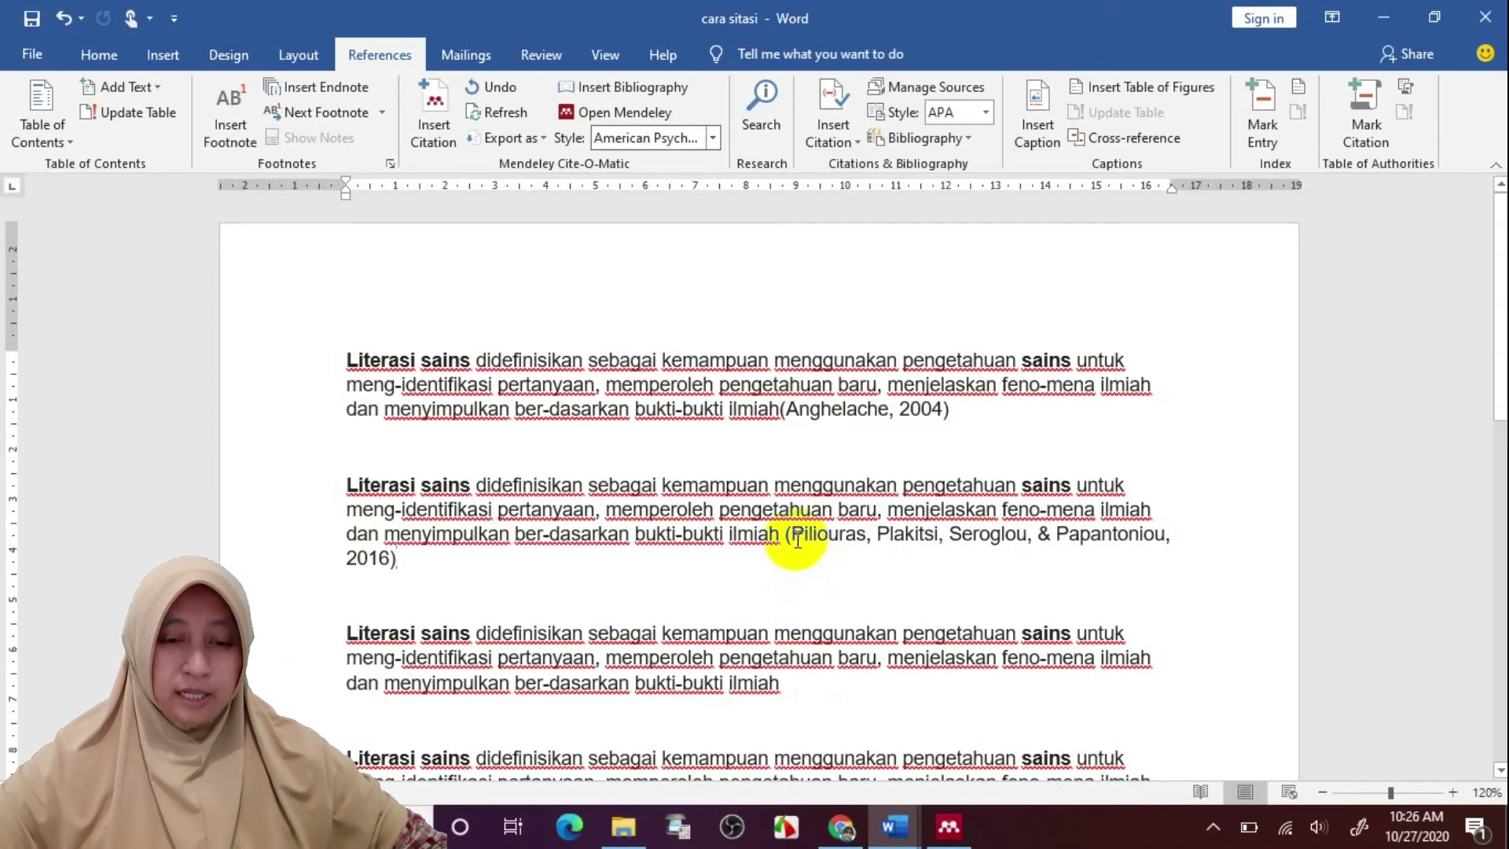
{"action": "left_click", "coordinate": [714, 140]}
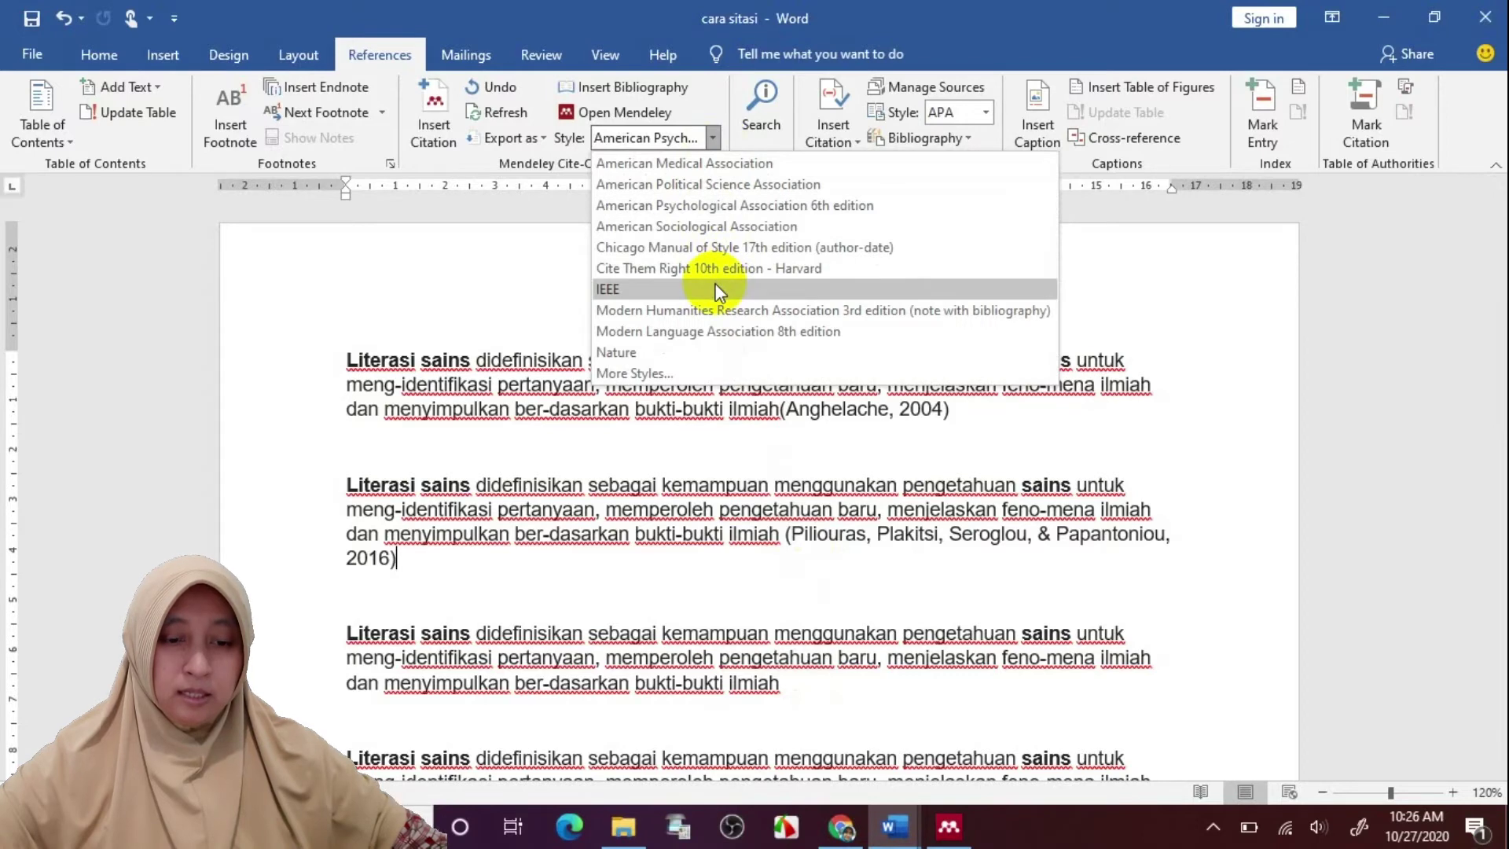
{"action": "left_click", "coordinate": [717, 291]}
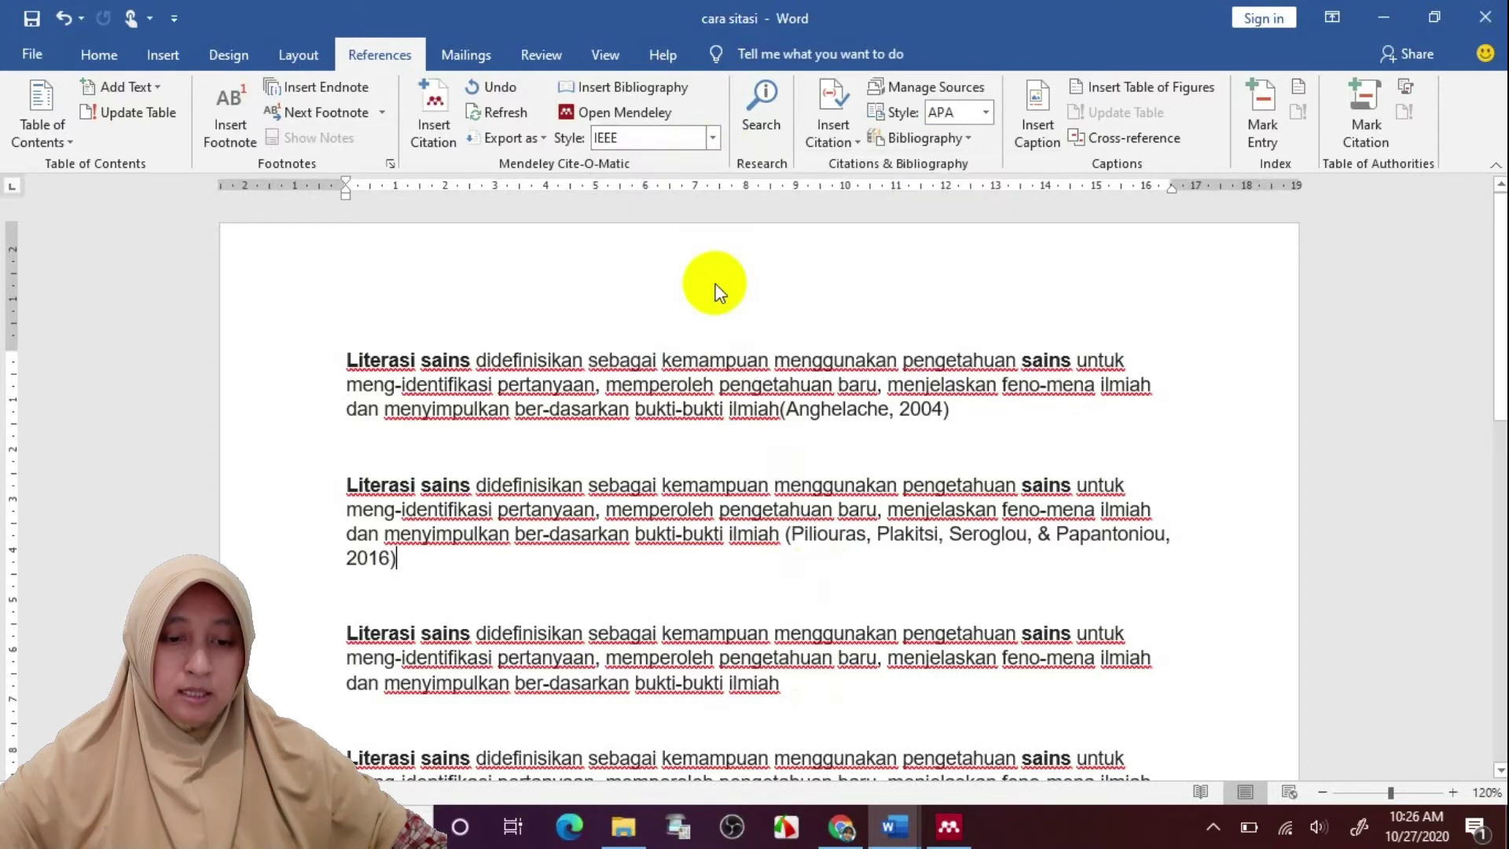
{"action": "left_click", "coordinate": [778, 408]}
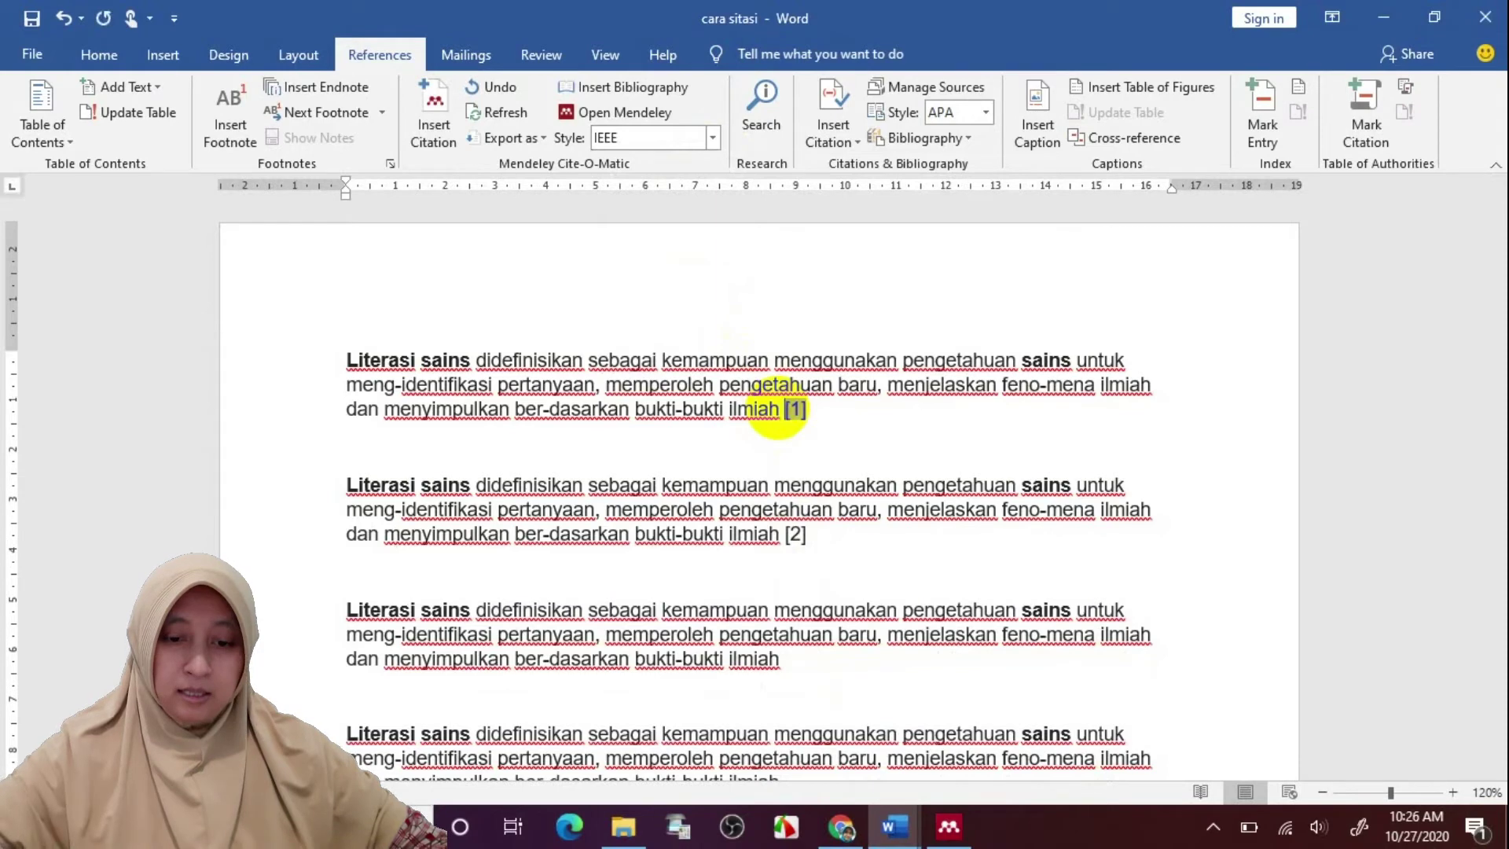
{"action": "left_click", "coordinate": [824, 563]}
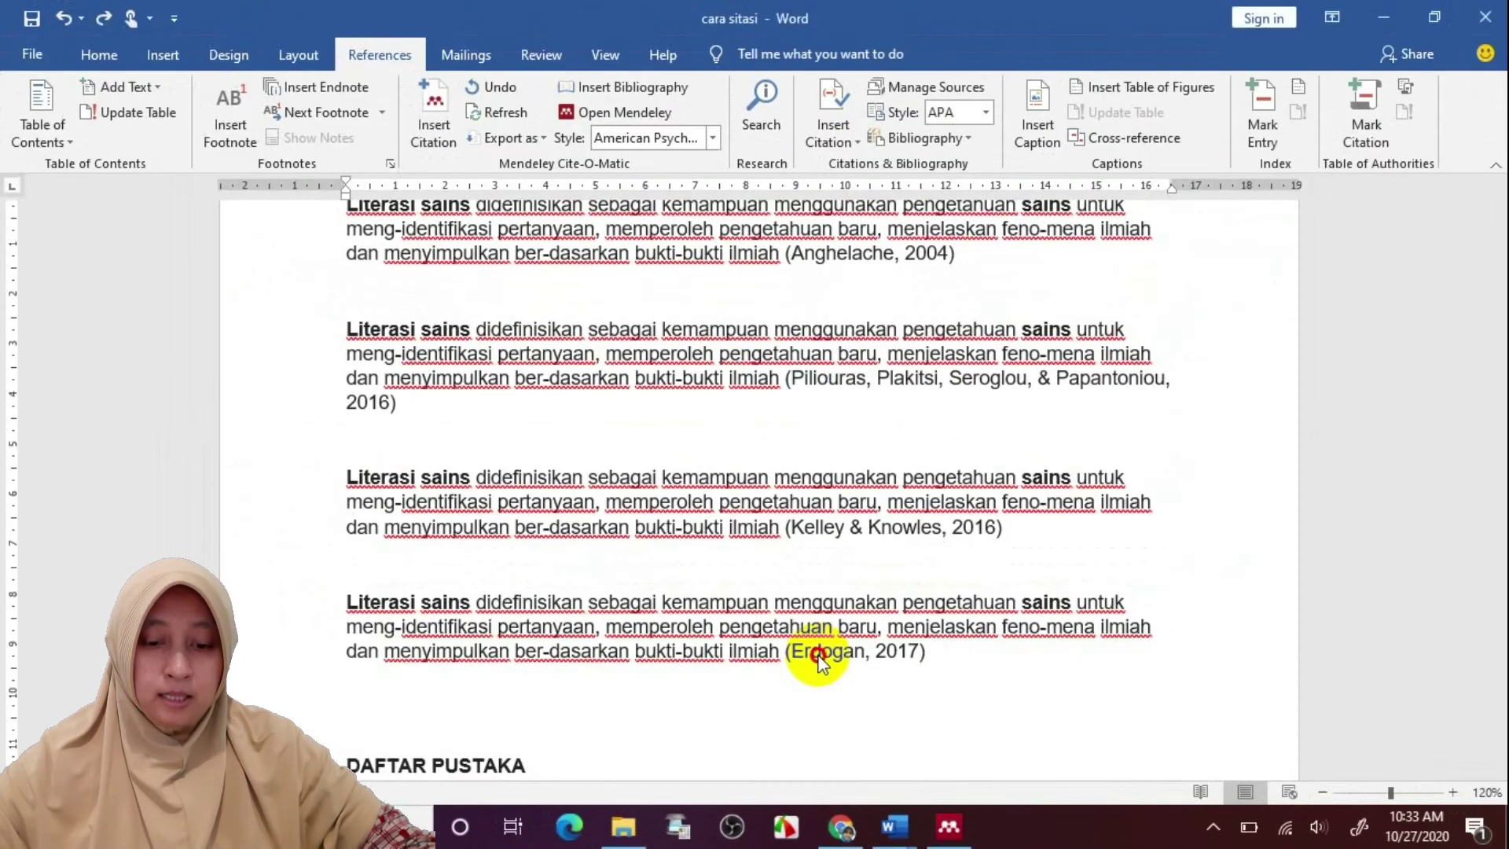
Open the fourth paragraph's Erdogan 2017 citation for editing and clear the leftover search text
{"action": "left_click", "coordinate": [856, 652]}
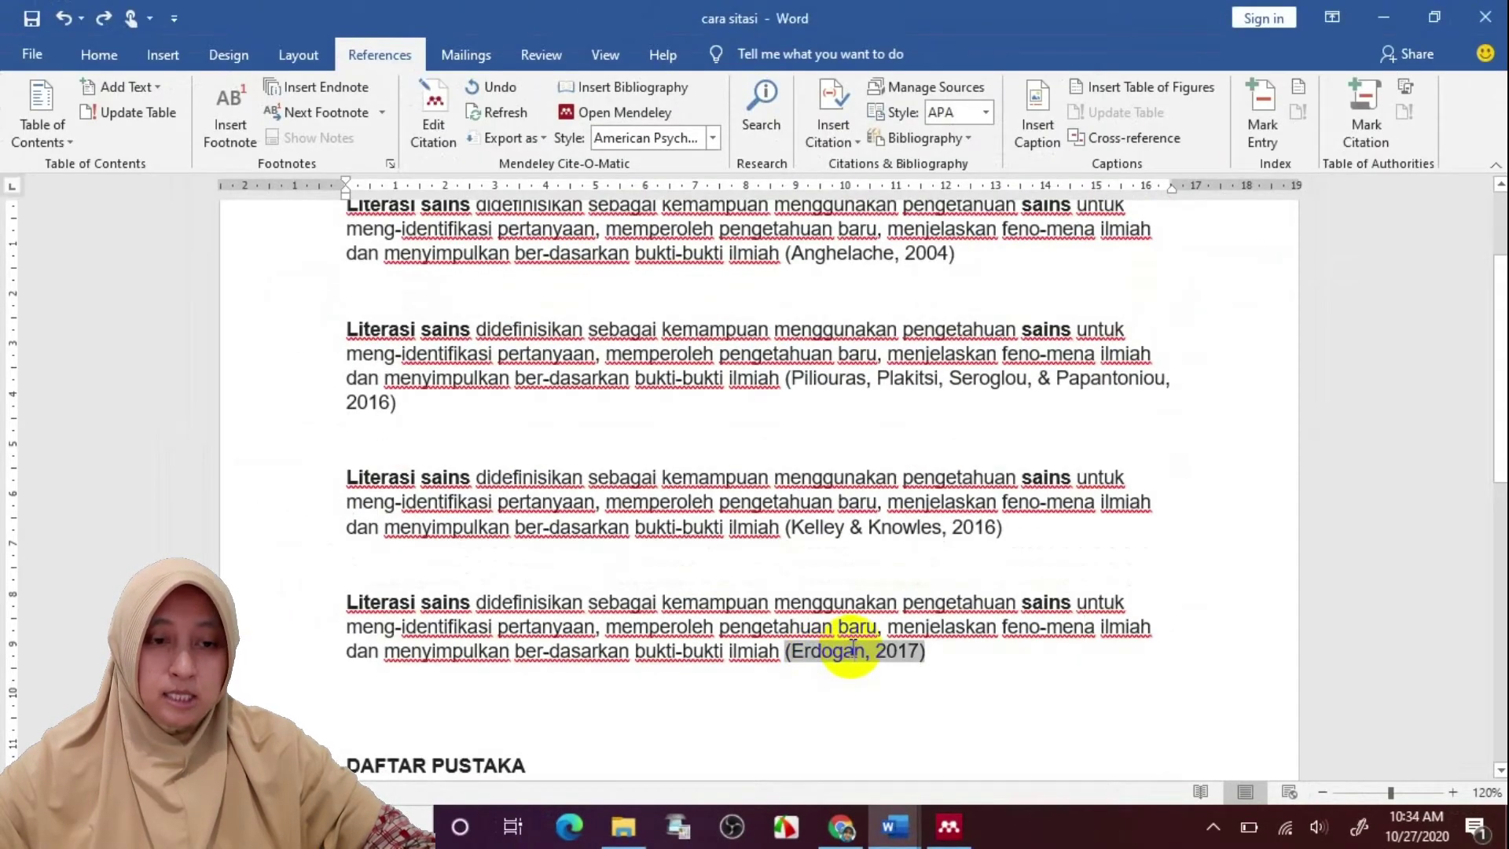
{"action": "left_click", "coordinate": [434, 135]}
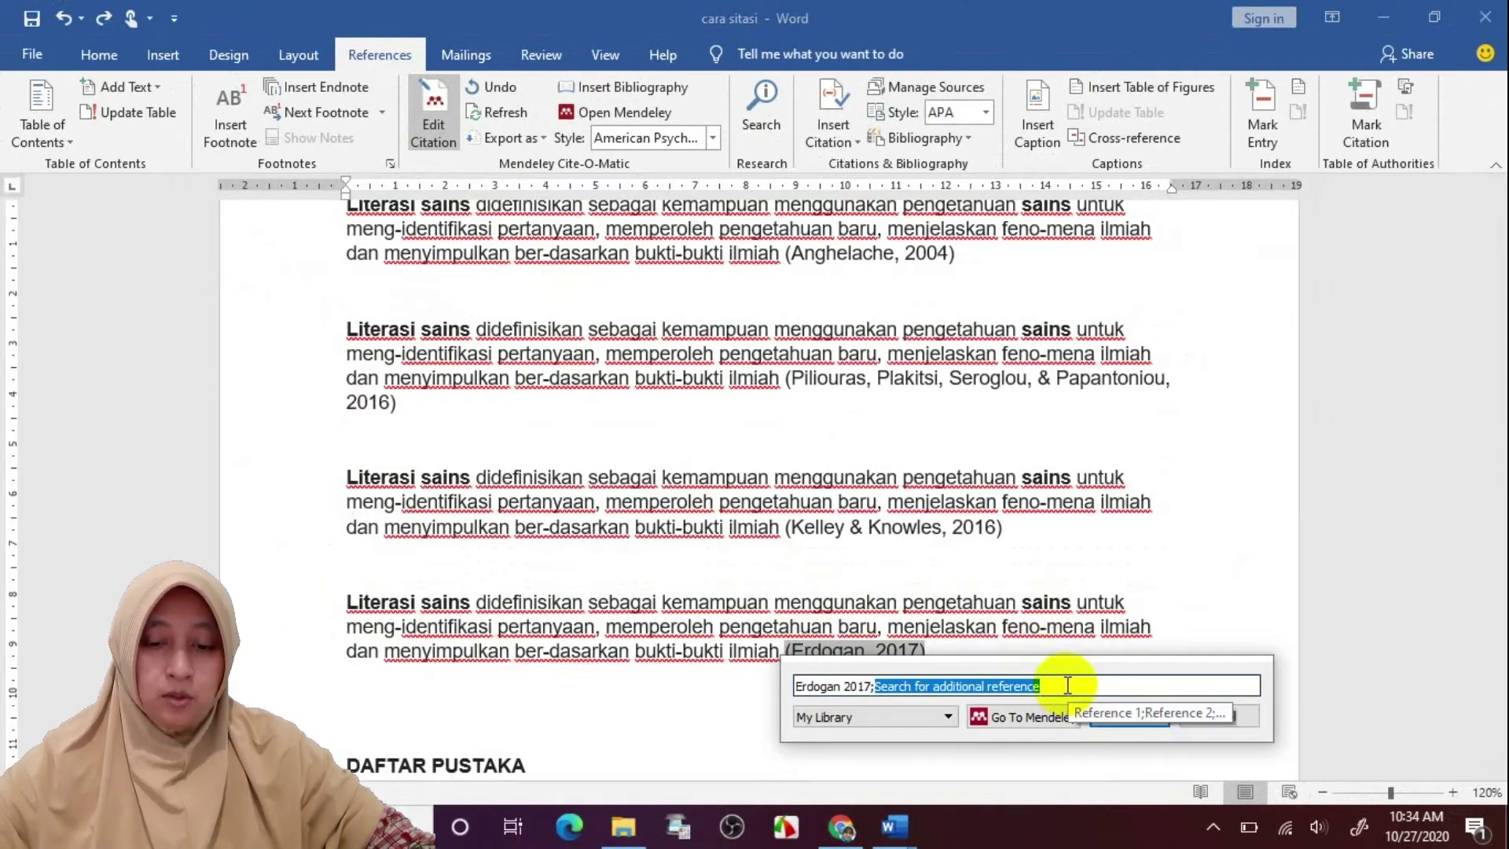
{"action": "left_click", "coordinate": [1068, 685]}
{"action": "key", "text": "BackSpace"}
{"action": "key", "text": "BackSpace"}
{"action": "key", "text": "BackSpace"}
{"action": "key", "text": "BackSpace"}
{"action": "key", "text": "BackSpace"}
{"action": "key", "text": "BackSpace"}
{"action": "key", "text": "BackSpace"}
{"action": "key", "text": "BackSpace"}
{"action": "key", "text": "BackSpace"}
{"action": "key", "text": "BackSpace"}
{"action": "key", "text": "BackSpace"}
{"action": "key", "text": "BackSpace"}
{"action": "key", "text": "BackSpace"}
{"action": "key", "text": "BackSpace"}
{"action": "key", "text": "BackSpace"}
{"action": "key", "text": "BackSpace"}
{"action": "key", "text": "BackSpace"}
{"action": "key", "text": "BackSpace"}
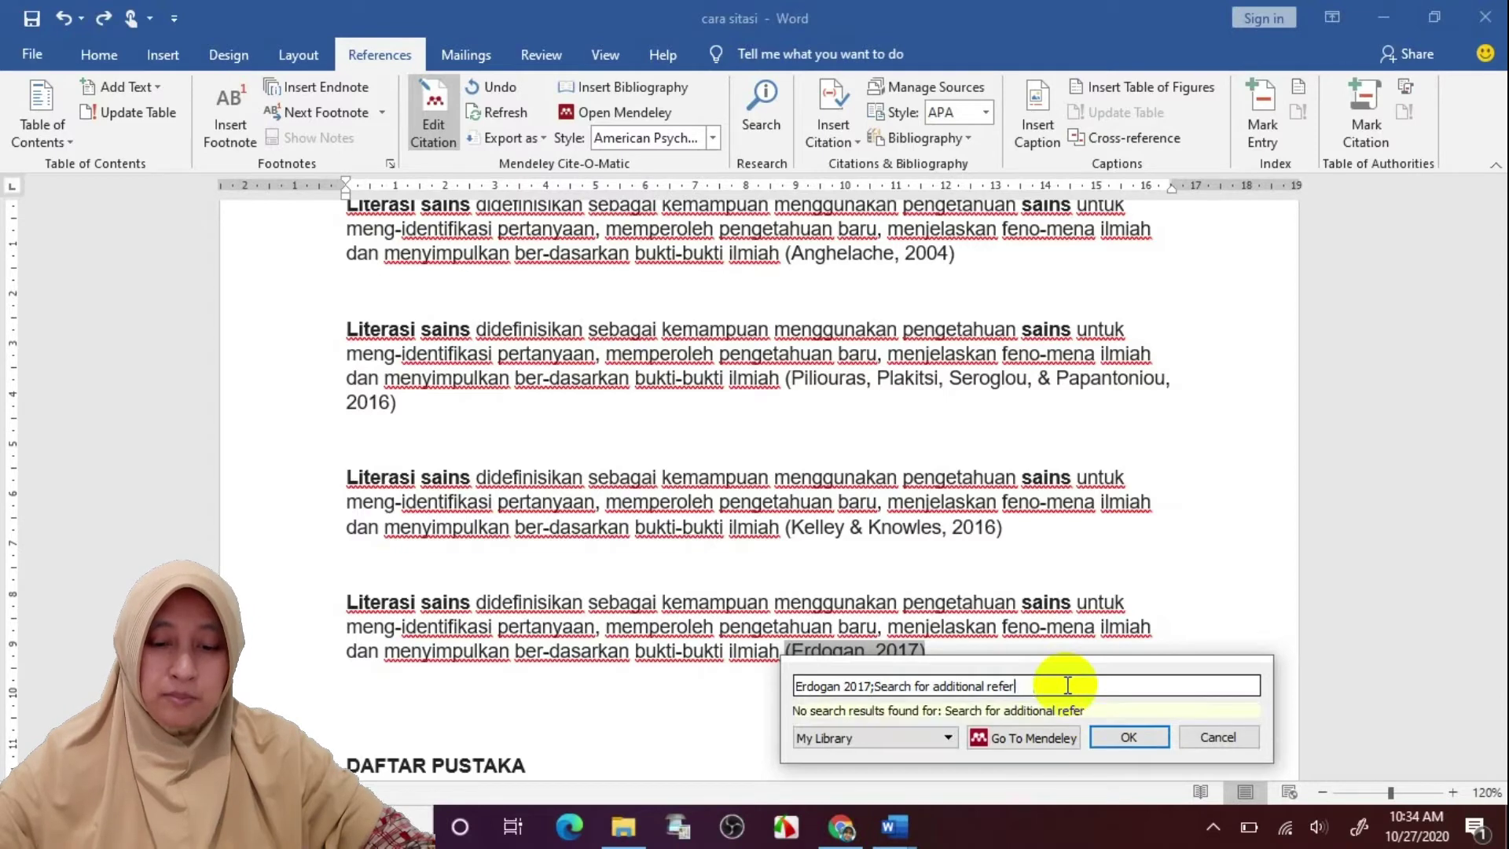
{"action": "key", "text": "BackSpace"}
{"action": "key", "text": "BackSpace"}
{"action": "key", "text": "BackSpace"}
{"action": "key", "text": "BackSpace"}
{"action": "key", "text": "BackSpace"}
{"action": "key", "text": "BackSpace"}
{"action": "key", "text": "BackSpace"}
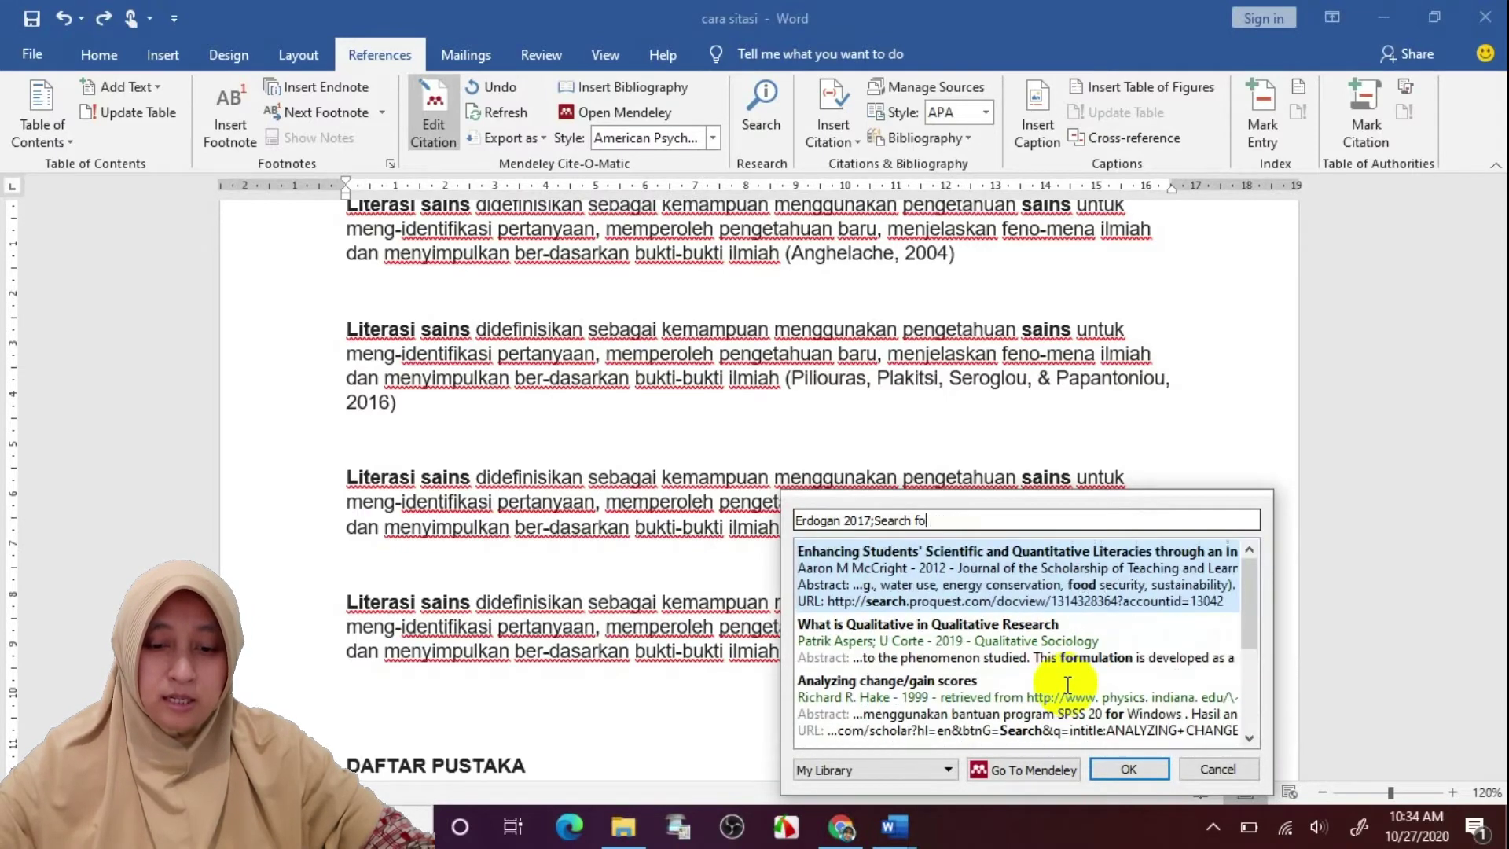
{"action": "key", "text": "BackSpace"}
{"action": "key", "text": "BackSpace"}
{"action": "key", "text": "BackSpace"}
{"action": "key", "text": "BackSpace"}
{"action": "key", "text": "BackSpace"}
{"action": "key", "text": "BackSpace"}
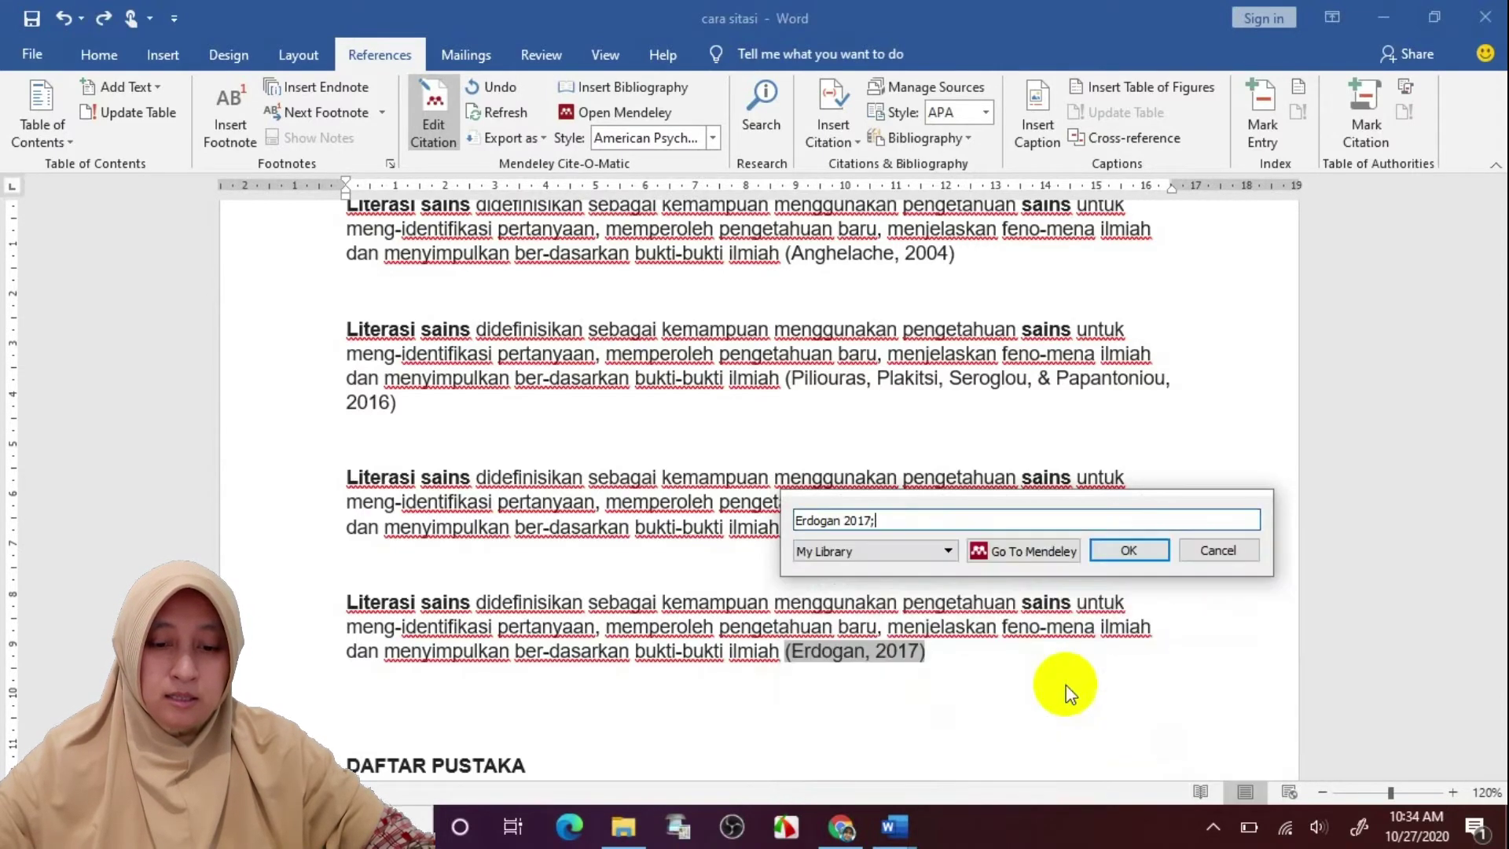
Search 'literacy' and add McCright 2012 to the citation
{"action": "left_click", "coordinate": [1023, 520]}
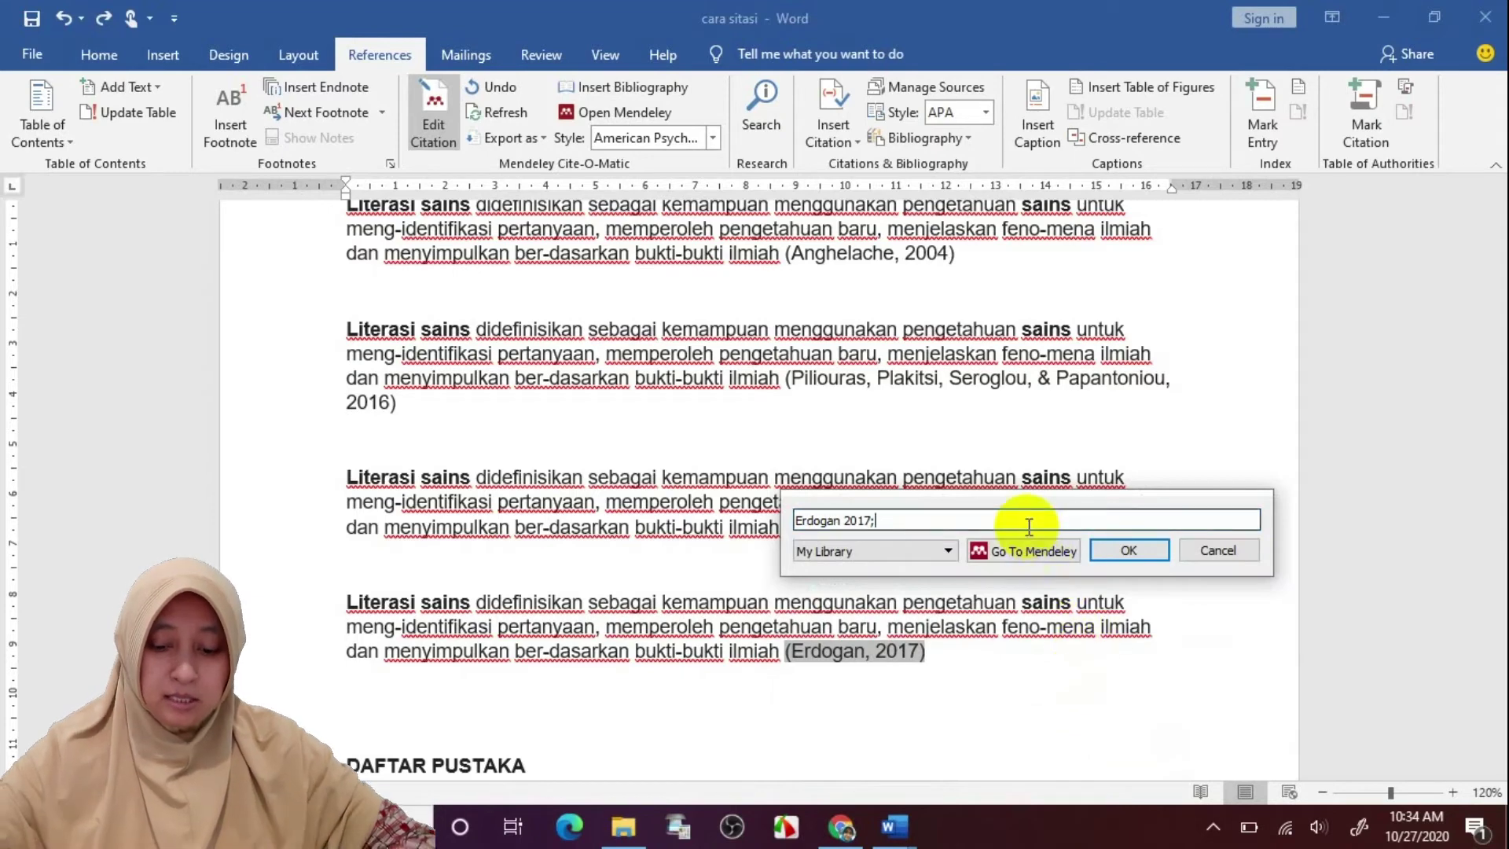
{"action": "type", "text": "liter"}
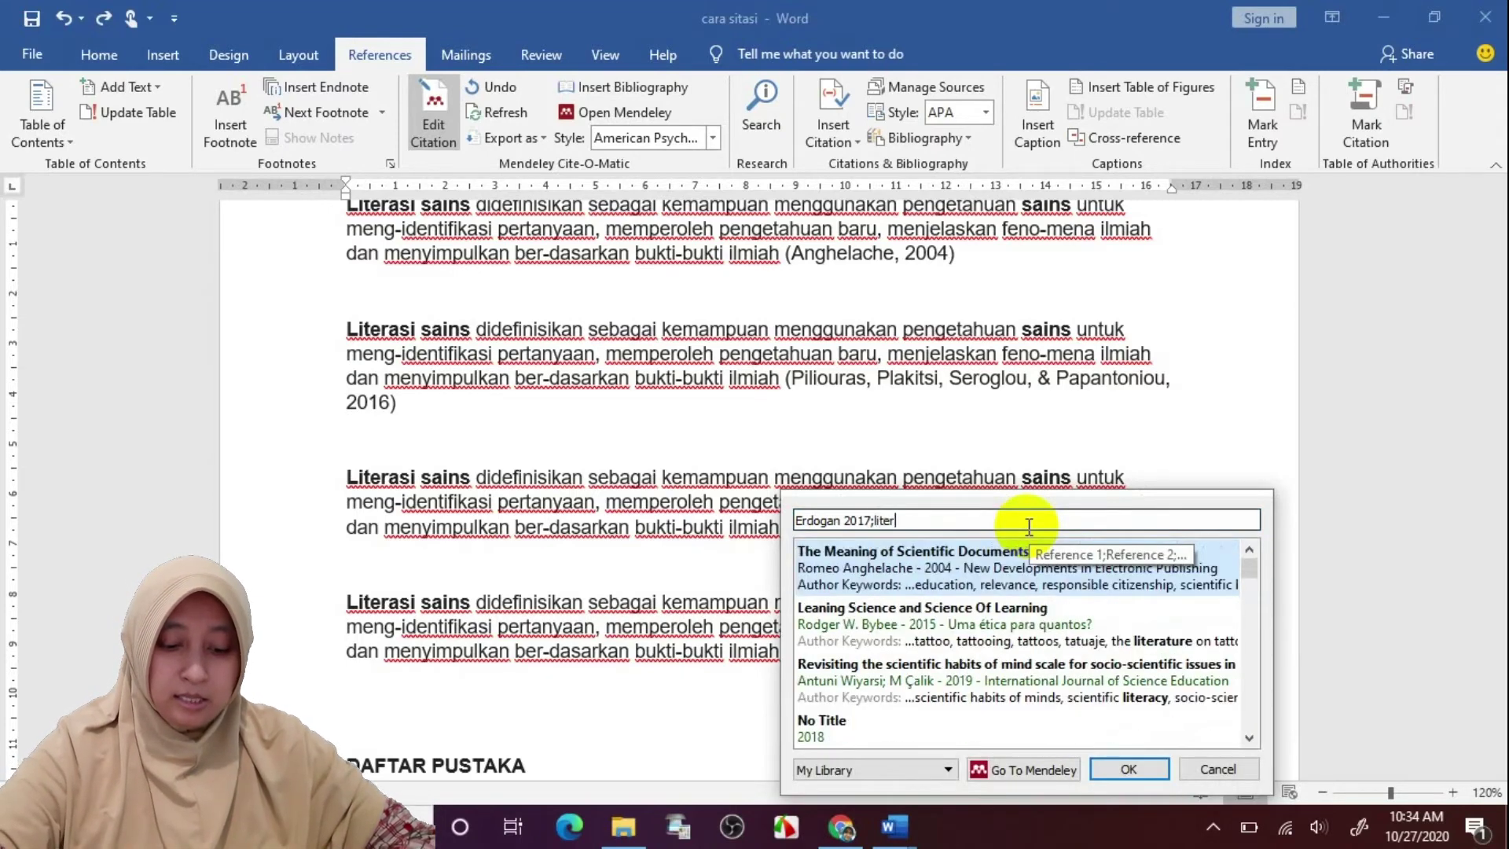
{"action": "type", "text": "acy"}
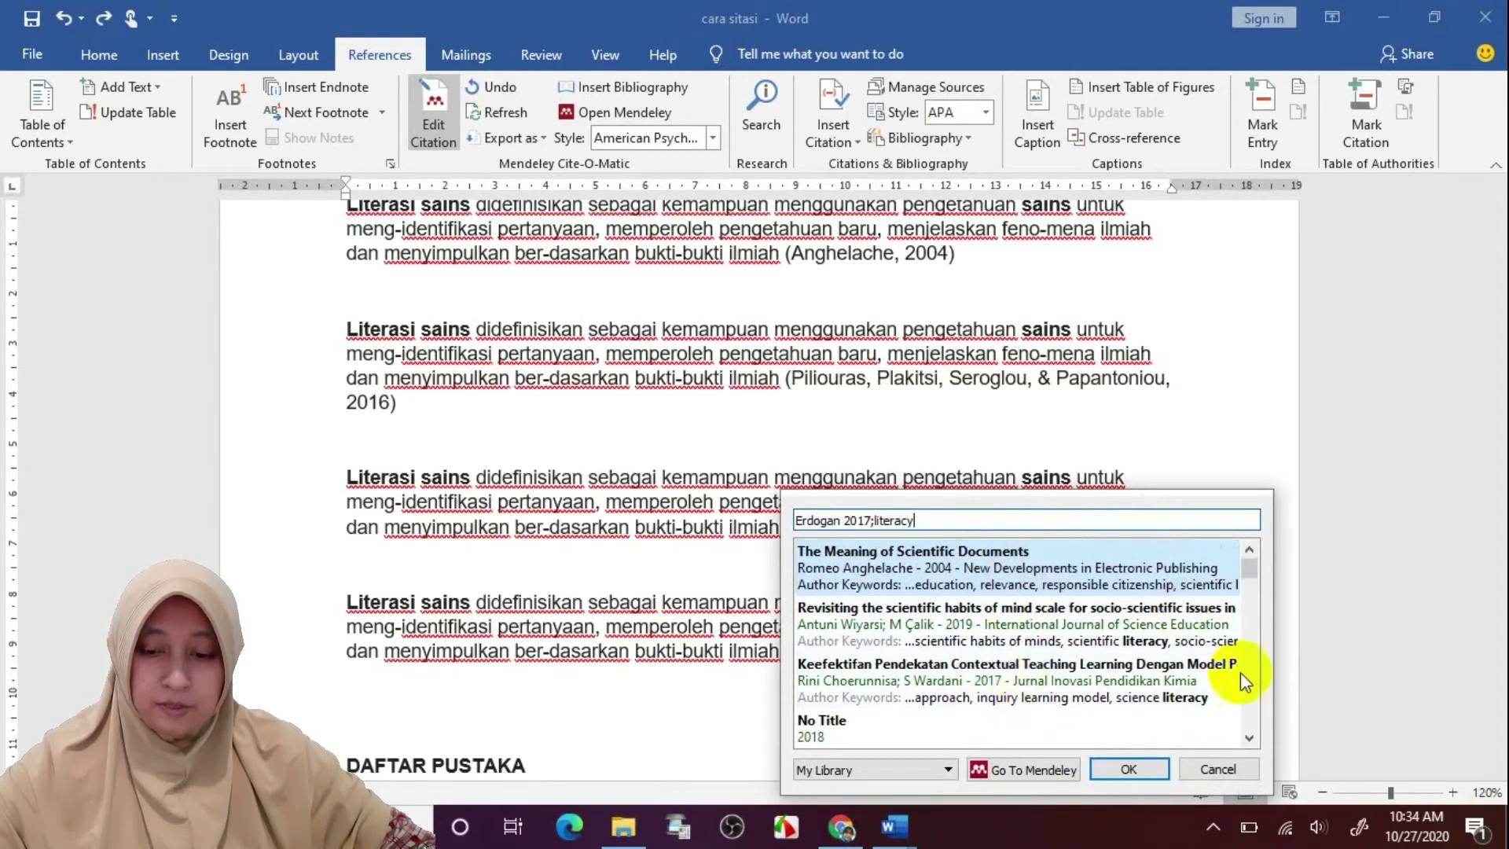
{"action": "scroll", "coordinate": [1245, 687], "scroll_direction": "down", "scroll_amount": 3}
{"action": "scroll", "coordinate": [1248, 691], "scroll_direction": "down", "scroll_amount": 3}
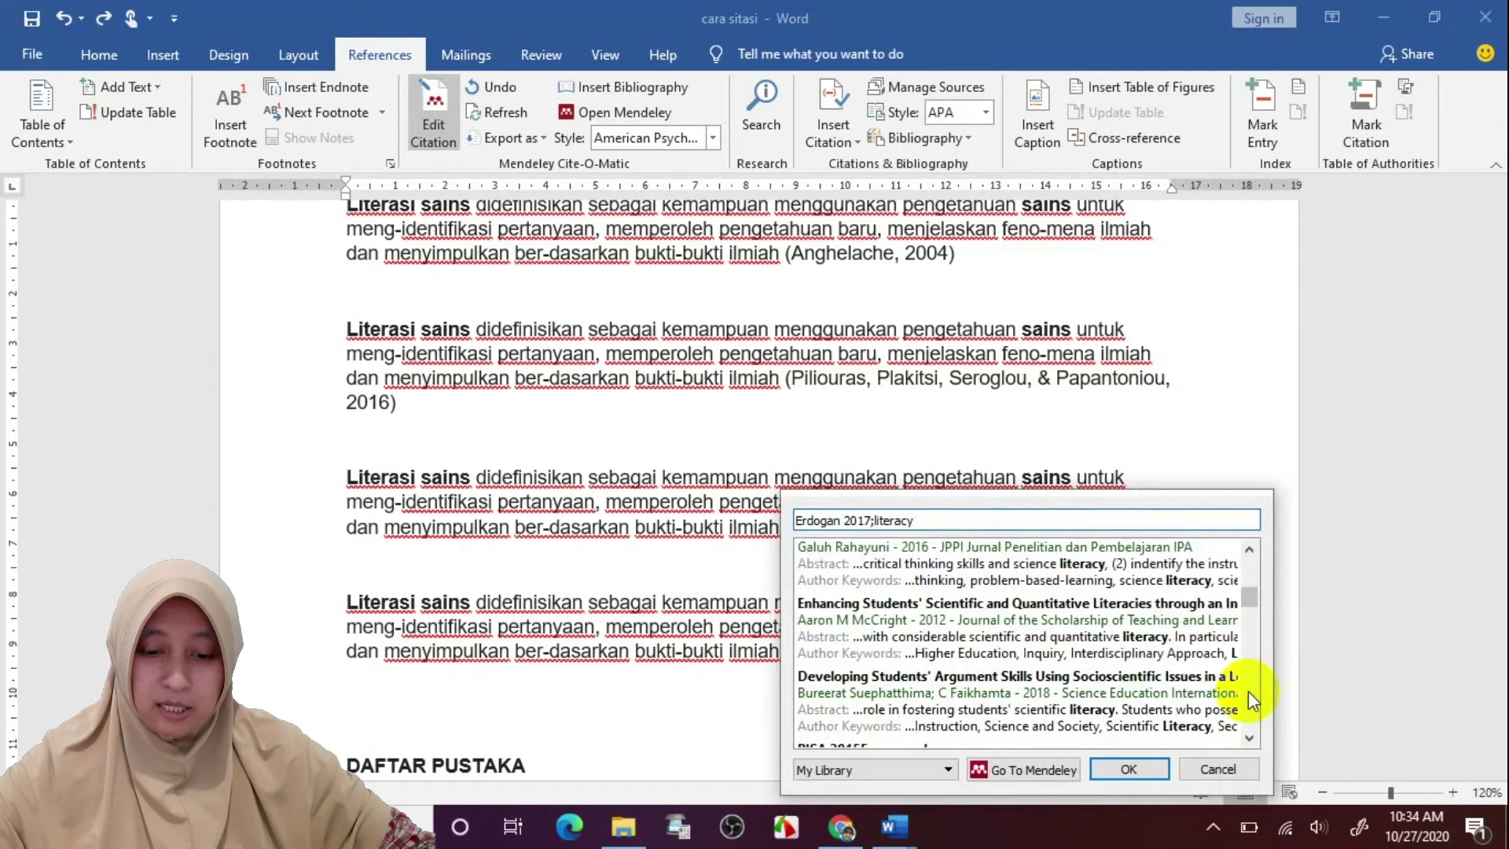
{"action": "left_click", "coordinate": [1143, 630]}
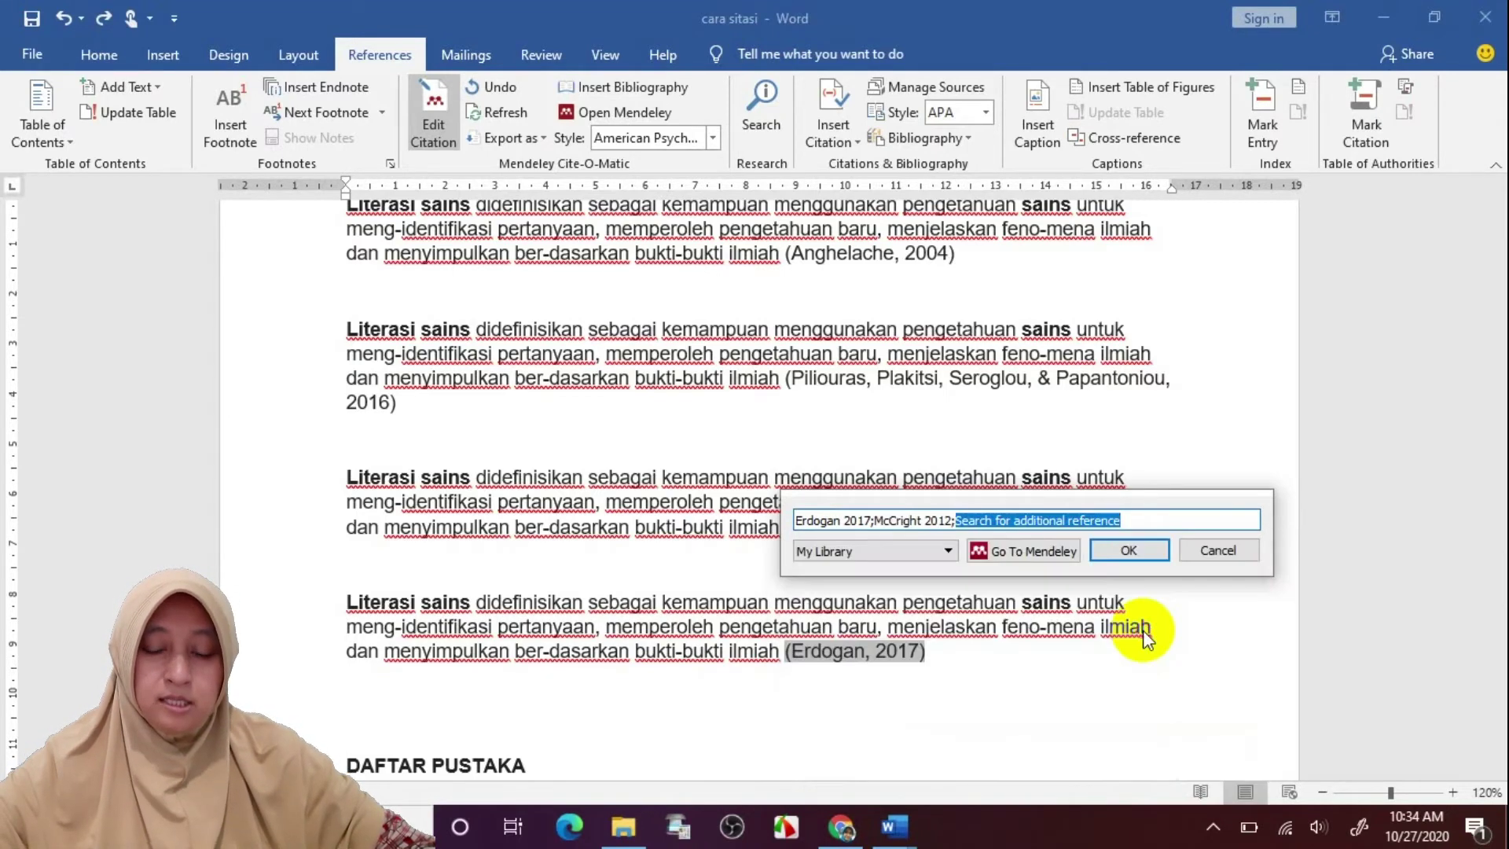
Search 'nature', add Kuhn 2010, and confirm the three-reference citation
{"action": "left_click", "coordinate": [1154, 513]}
{"action": "key", "text": "BackSpace"}
{"action": "key", "text": "BackSpace"}
{"action": "key", "text": "BackSpace"}
{"action": "key", "text": "BackSpace"}
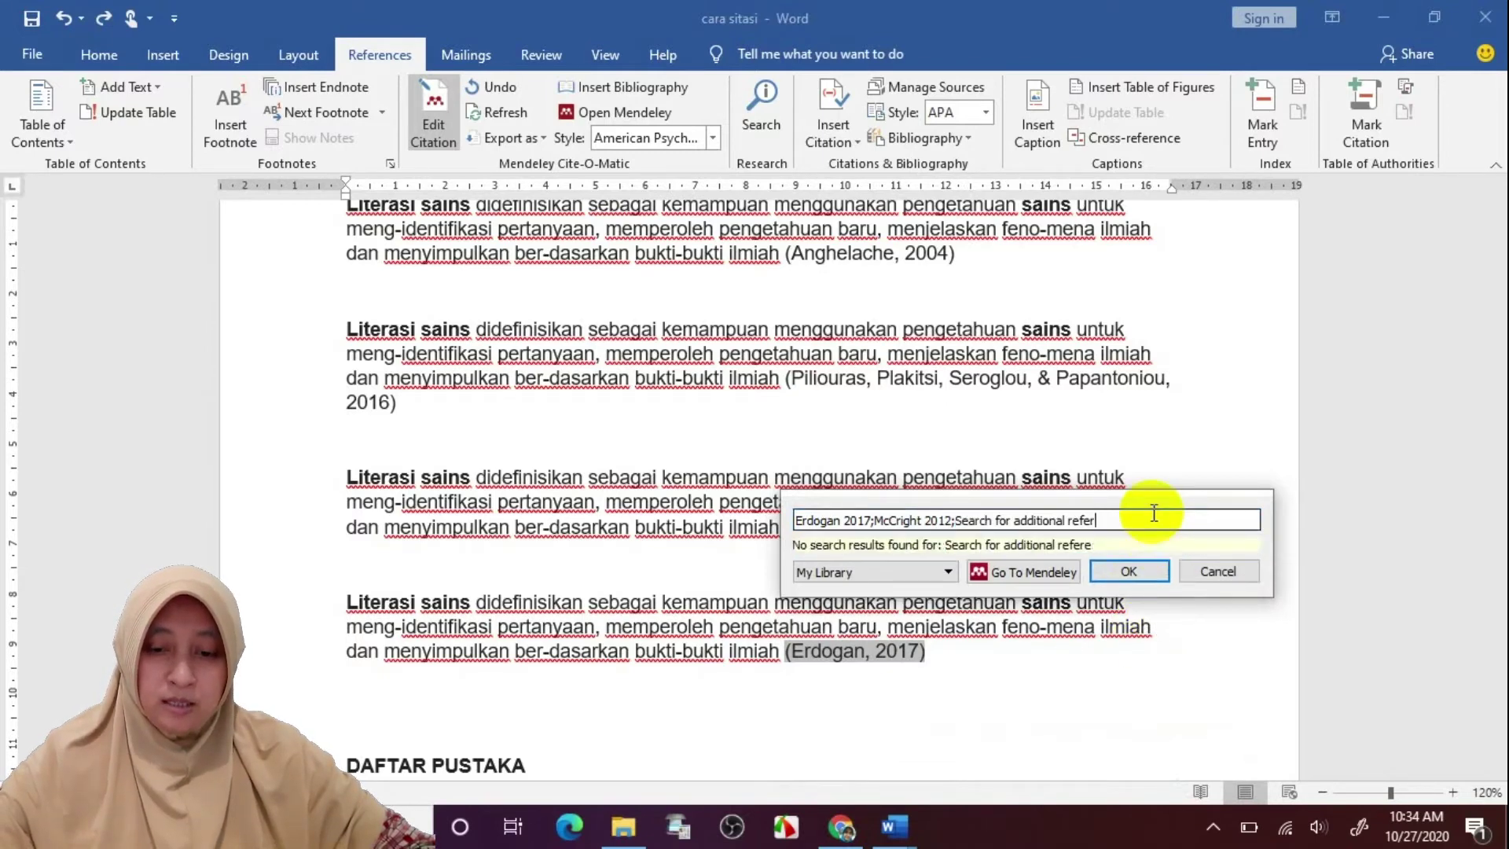
{"action": "key", "text": "BackSpace"}
{"action": "key", "text": "BackSpace"}
{"action": "key", "text": "BackSpace"}
{"action": "key", "text": "BackSpace"}
{"action": "key", "text": "BackSpace"}
{"action": "key", "text": "BackSpace"}
{"action": "key", "text": "BackSpace"}
{"action": "key", "text": "BackSpace"}
{"action": "key", "text": "BackSpace"}
{"action": "key", "text": "BackSpace"}
{"action": "key", "text": "BackSpace"}
{"action": "key", "text": "BackSpace"}
{"action": "key", "text": "BackSpace"}
{"action": "key", "text": "BackSpace"}
{"action": "key", "text": "BackSpace"}
{"action": "key", "text": "BackSpace"}
{"action": "key", "text": "BackSpace"}
{"action": "key", "text": "BackSpace"}
{"action": "key", "text": "BackSpace"}
{"action": "key", "text": "BackSpace"}
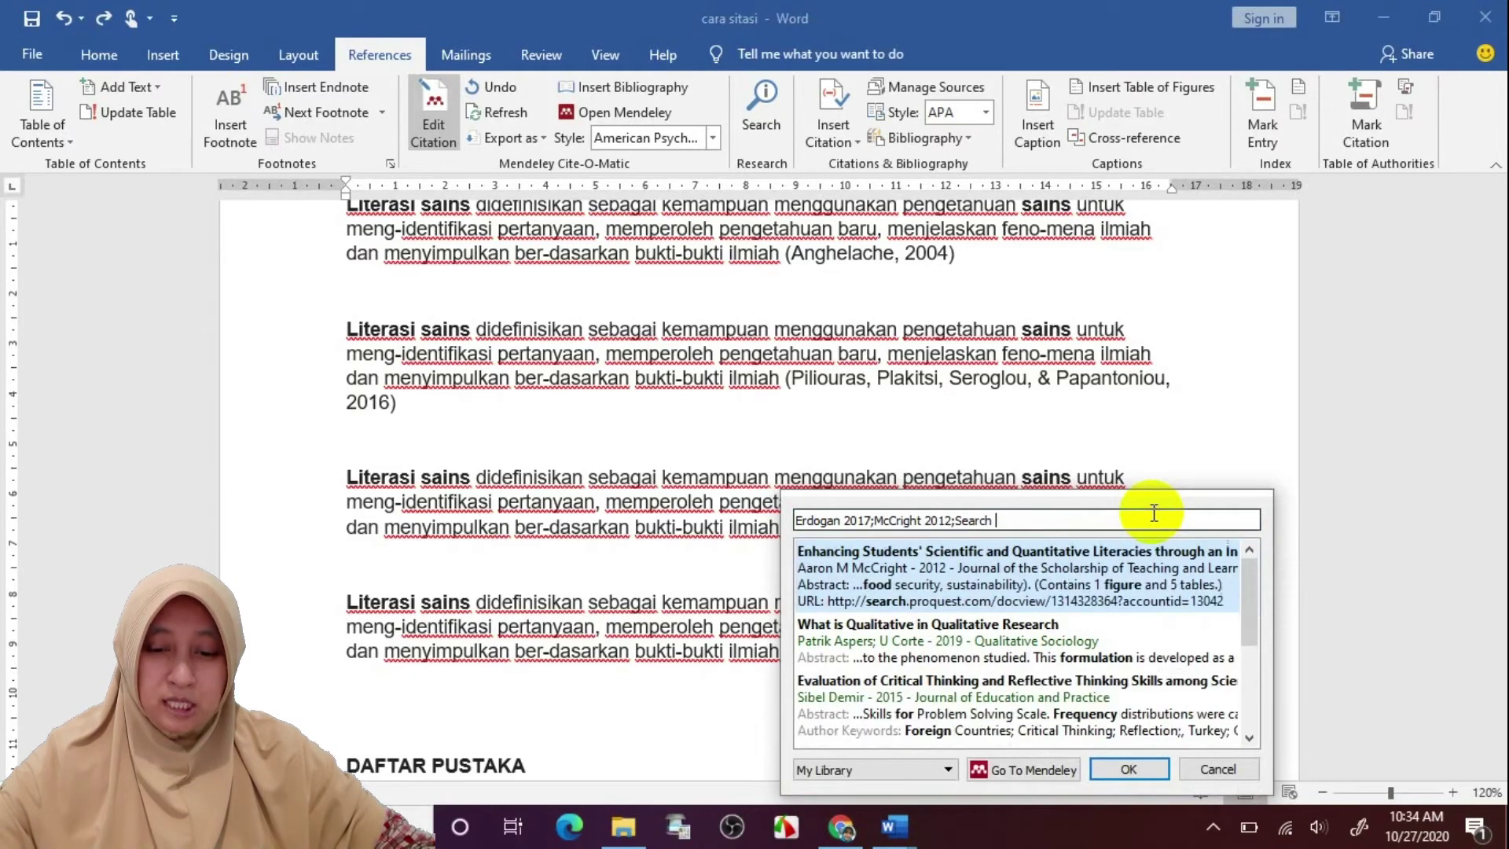
{"action": "key", "text": "BackSpace"}
{"action": "key", "text": "BackSpace"}
{"action": "key", "text": "BackSpace"}
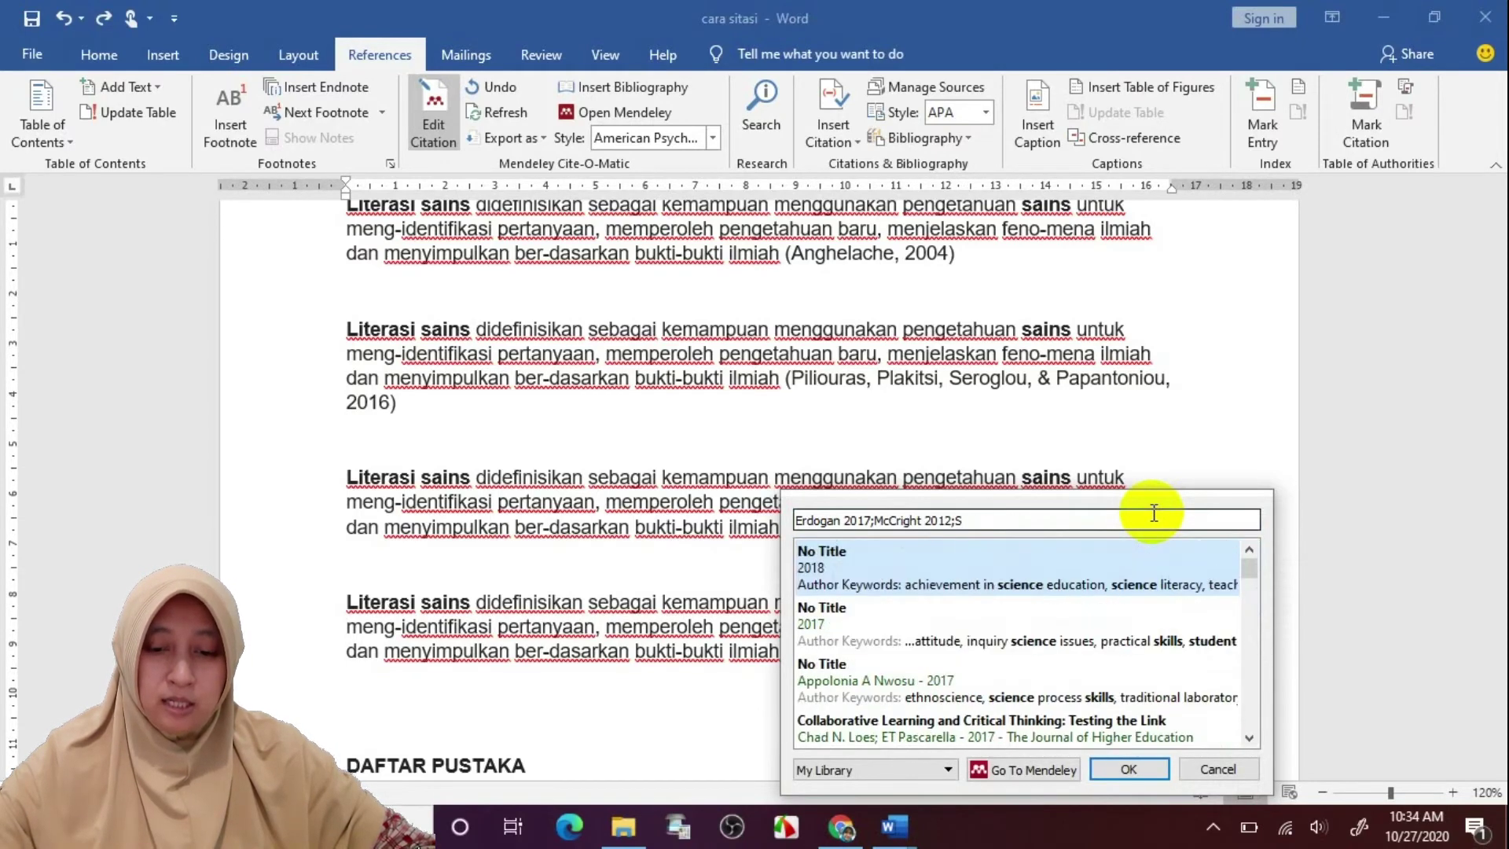
{"action": "key", "text": "BackSpace"}
{"action": "type", "text": "nature"}
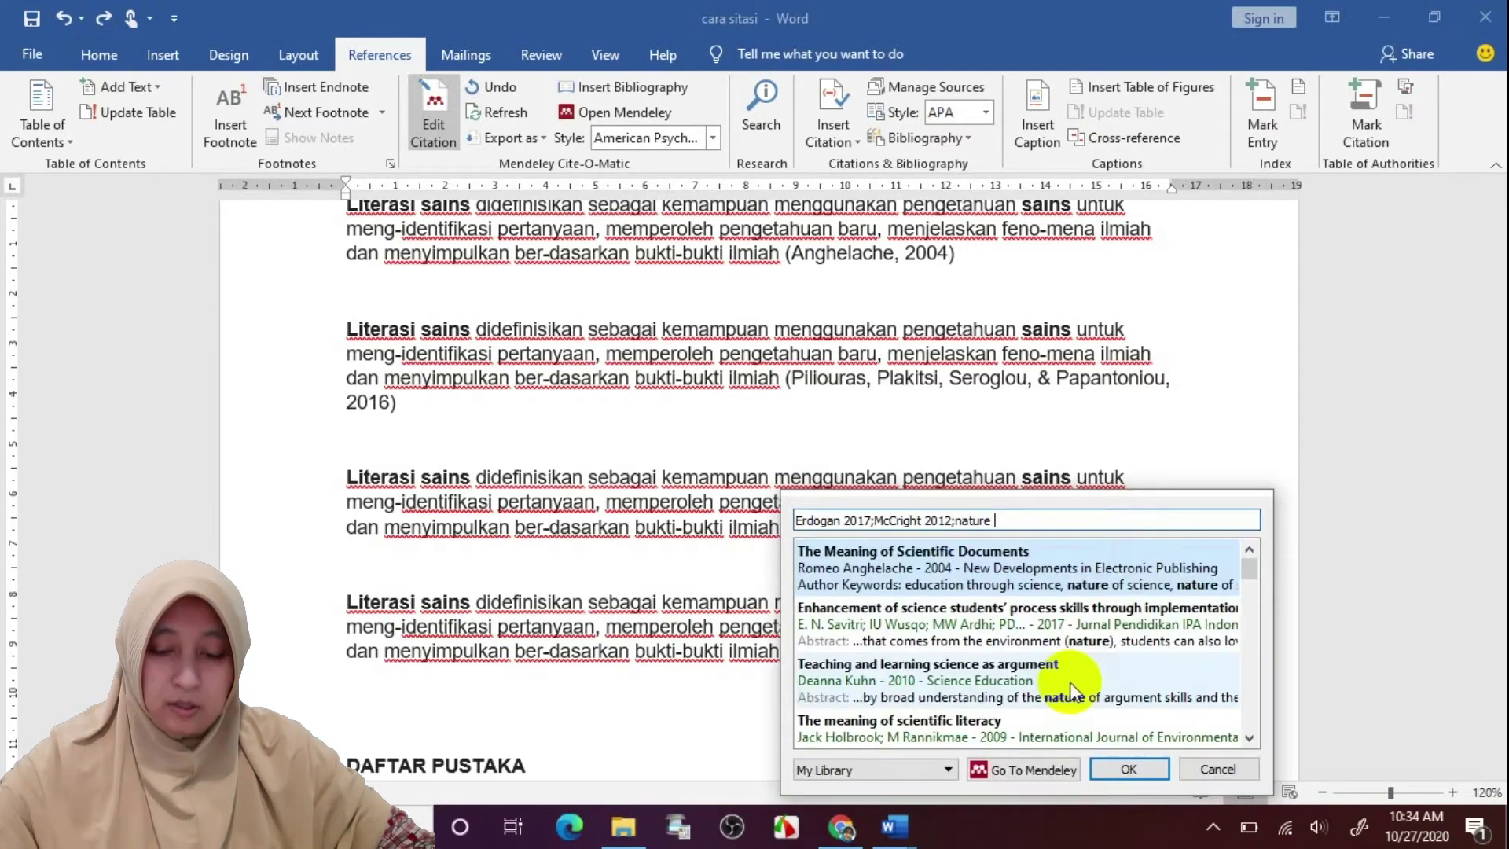
{"action": "left_click", "coordinate": [1071, 687]}
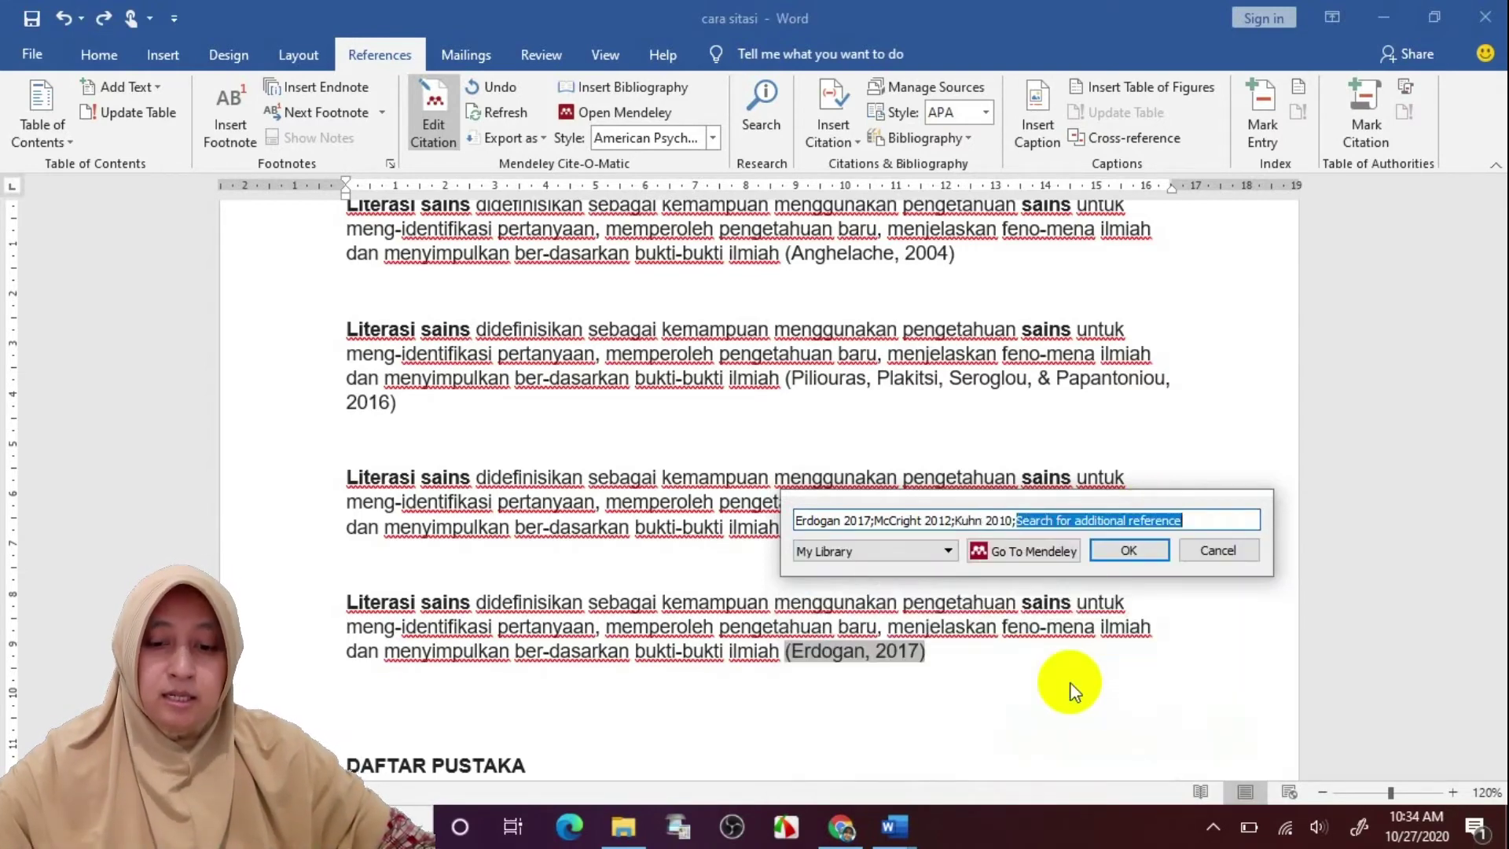
{"action": "left_click", "coordinate": [1114, 558]}
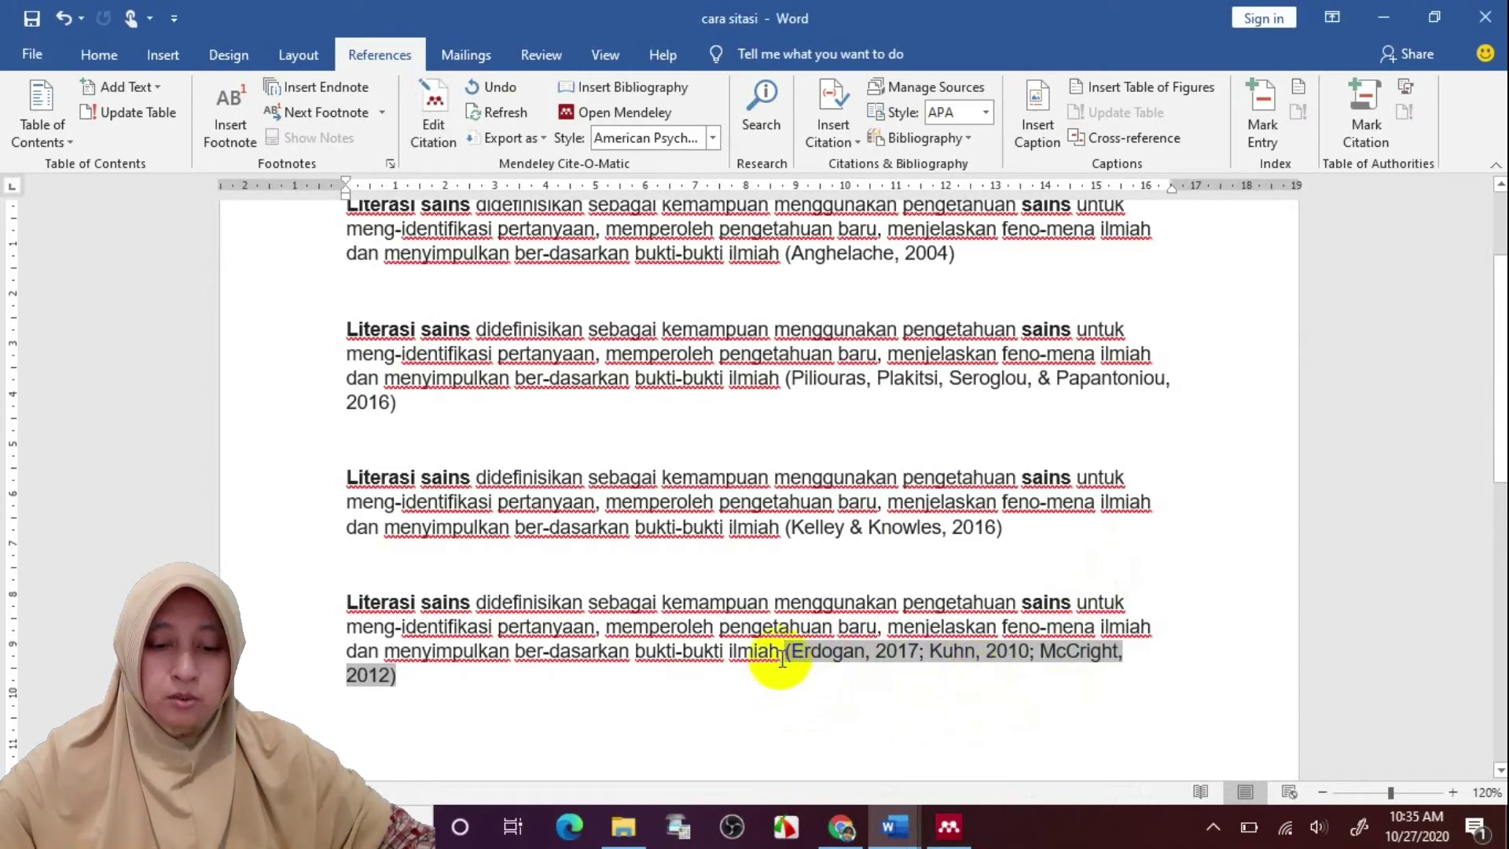
{"action": "left_click_drag", "start_coordinate": [782, 656], "coordinate": [363, 611]}
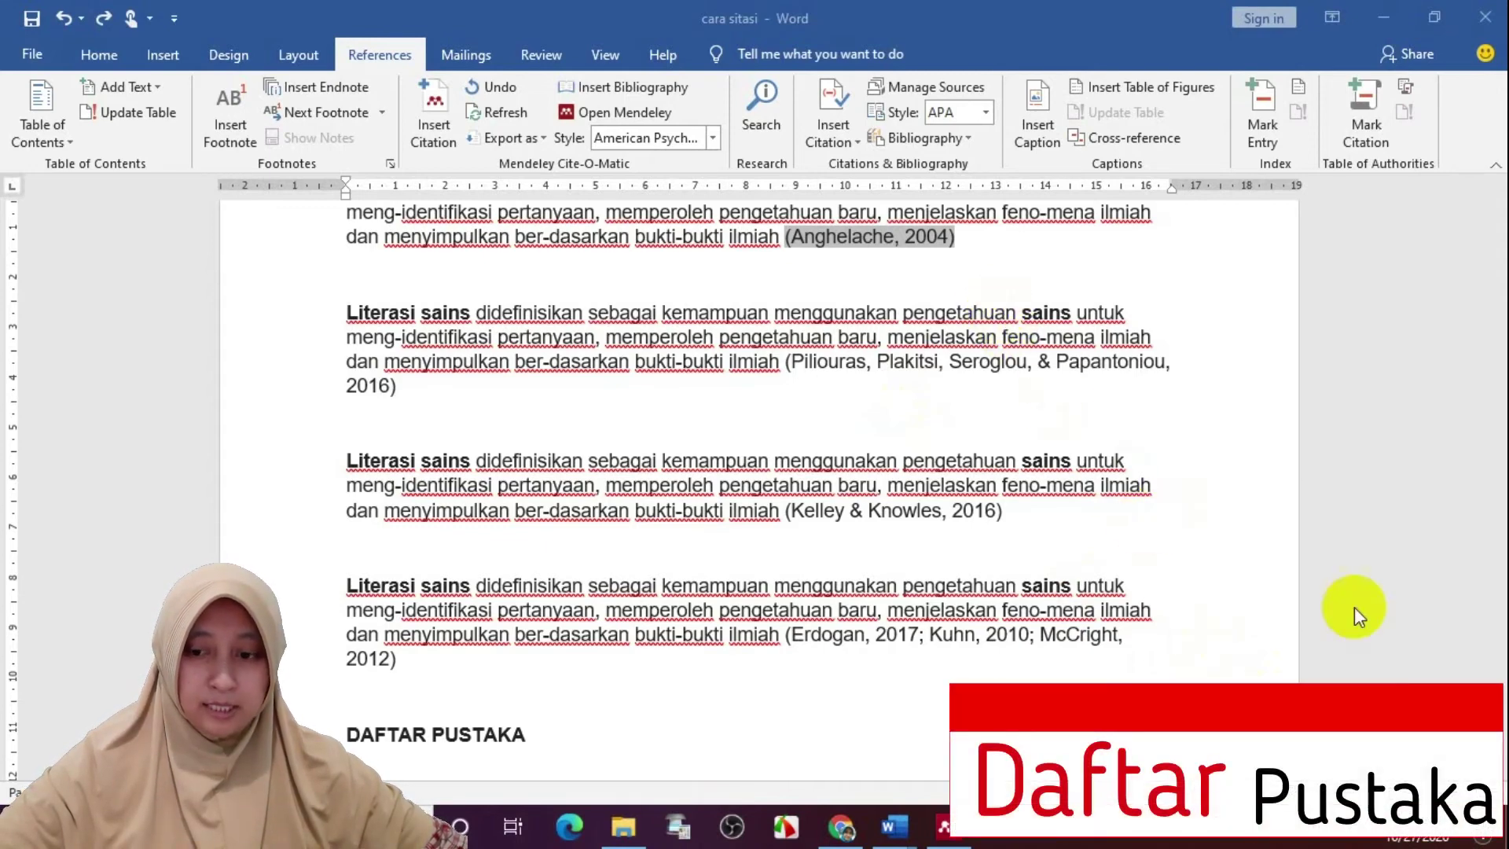
Insert the six-entry APA bibliography under DAFTAR PUSTAKA, then switch to Mendeley Desktop
{"action": "scroll", "coordinate": [621, 334], "scroll_direction": "down", "scroll_amount": 6}
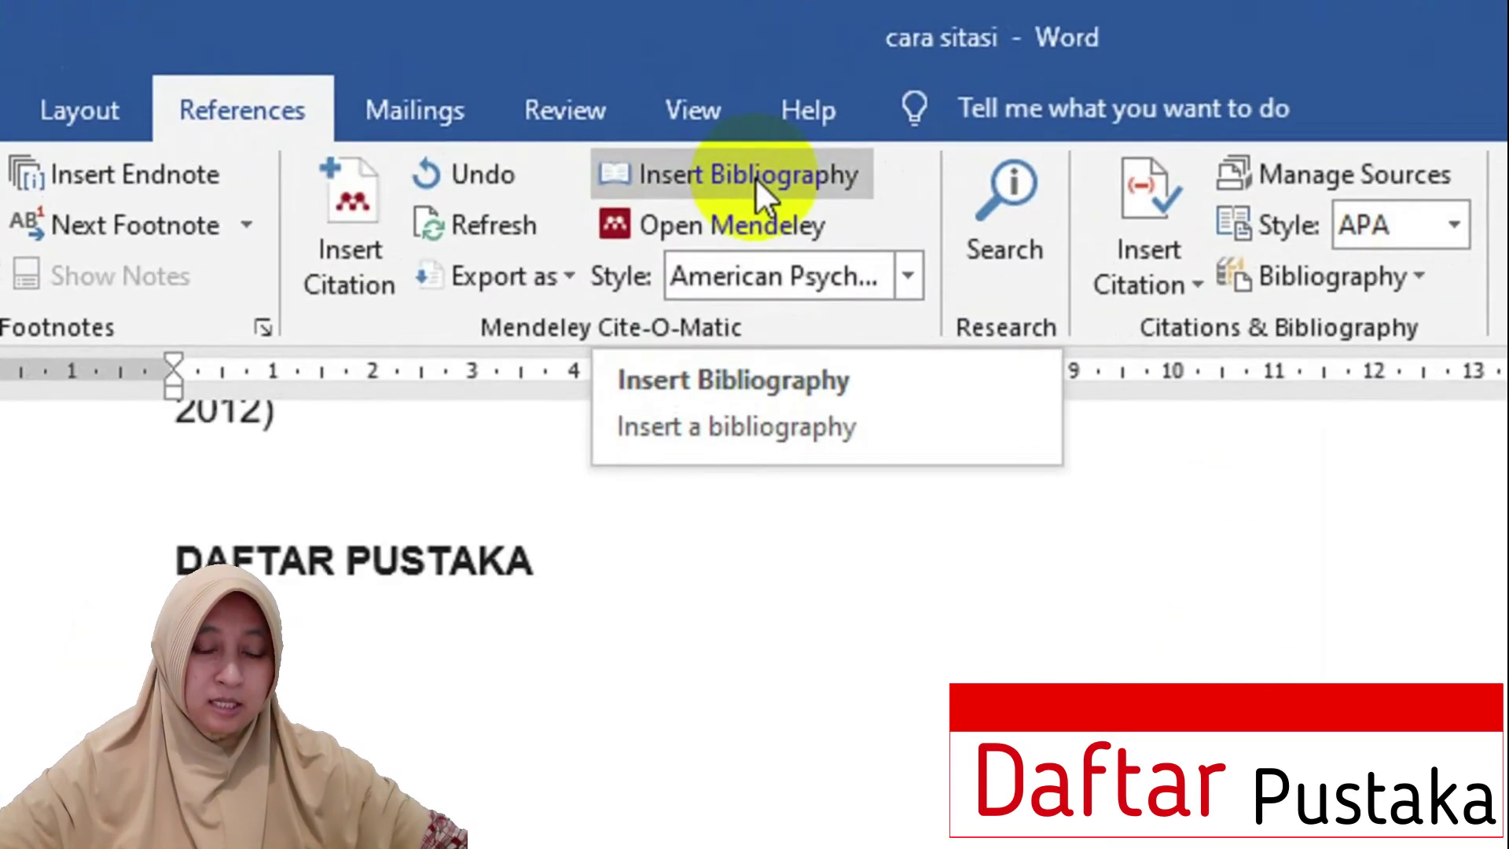
{"action": "left_click", "coordinate": [756, 177]}
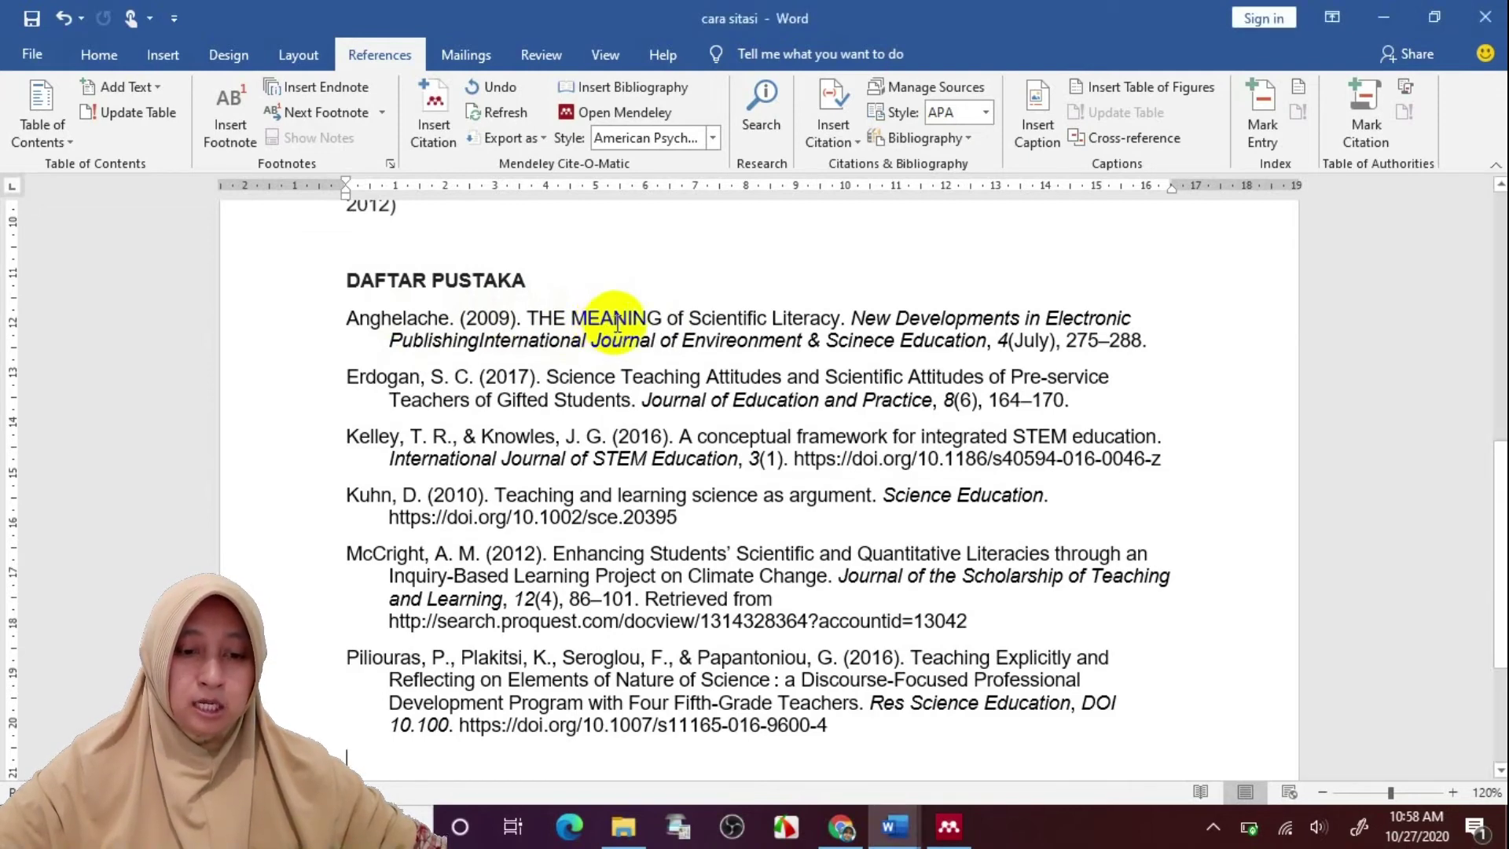
{"action": "left_click", "coordinate": [588, 322]}
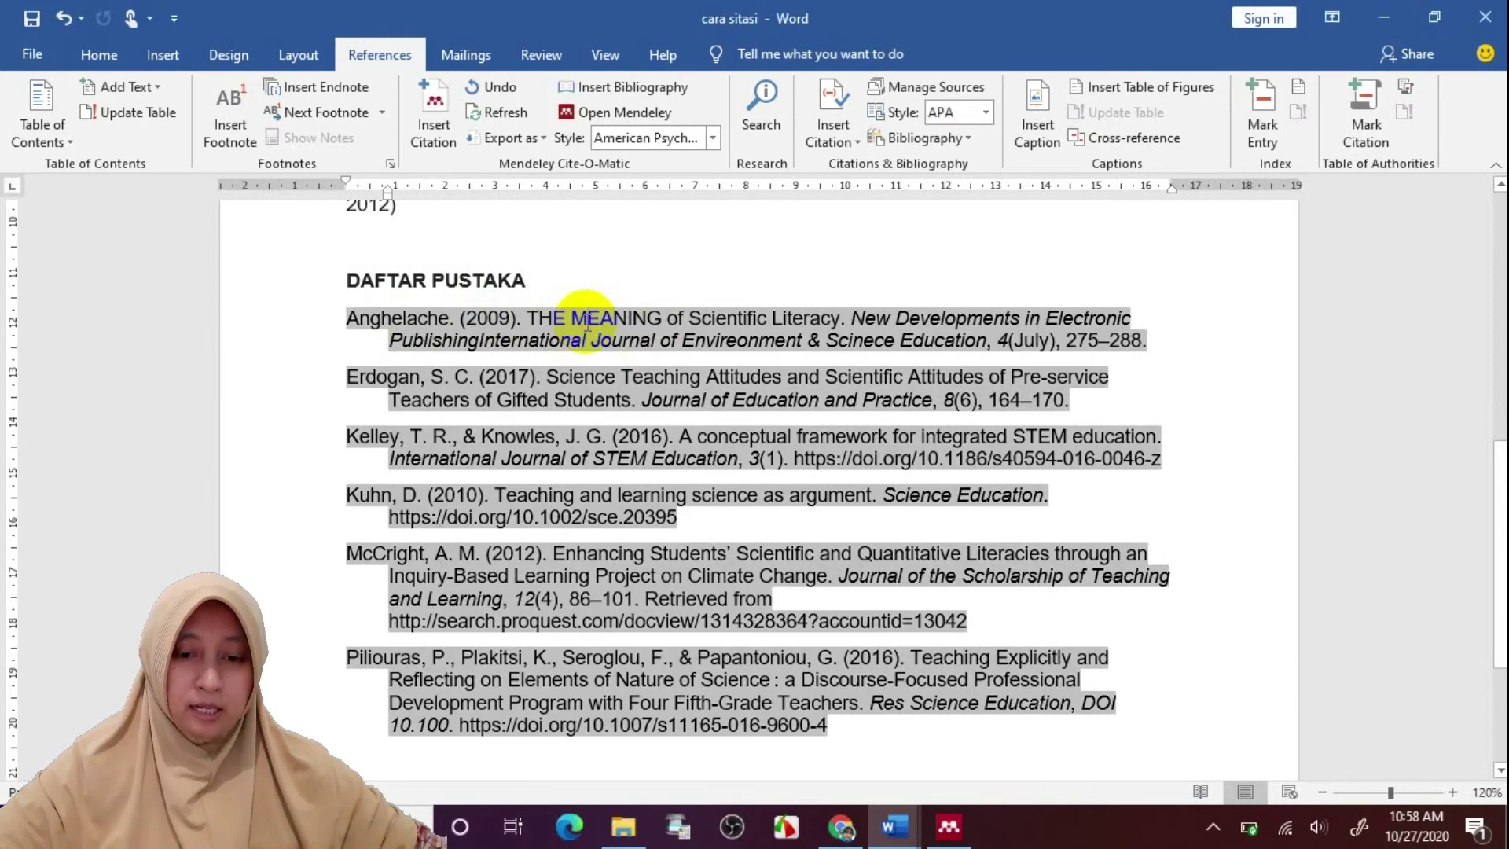
{"action": "left_click", "coordinate": [951, 827]}
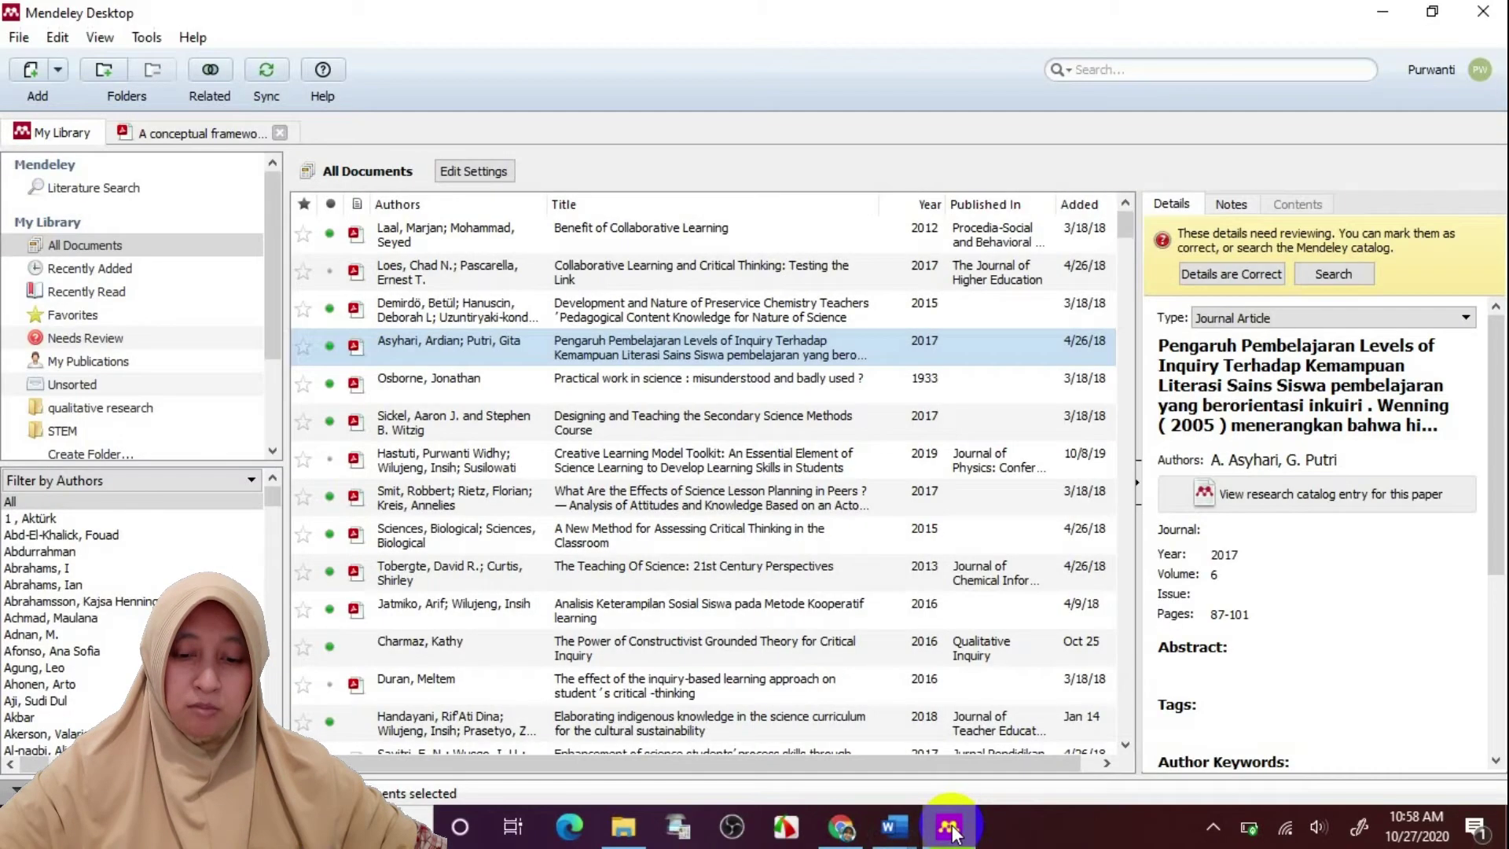
Search the library for 'Anghelache' and open 'THE MEANING of Scientific Literacy' in its own tab
{"action": "left_click", "coordinate": [1108, 68]}
{"action": "type", "text": "Anghelache"}
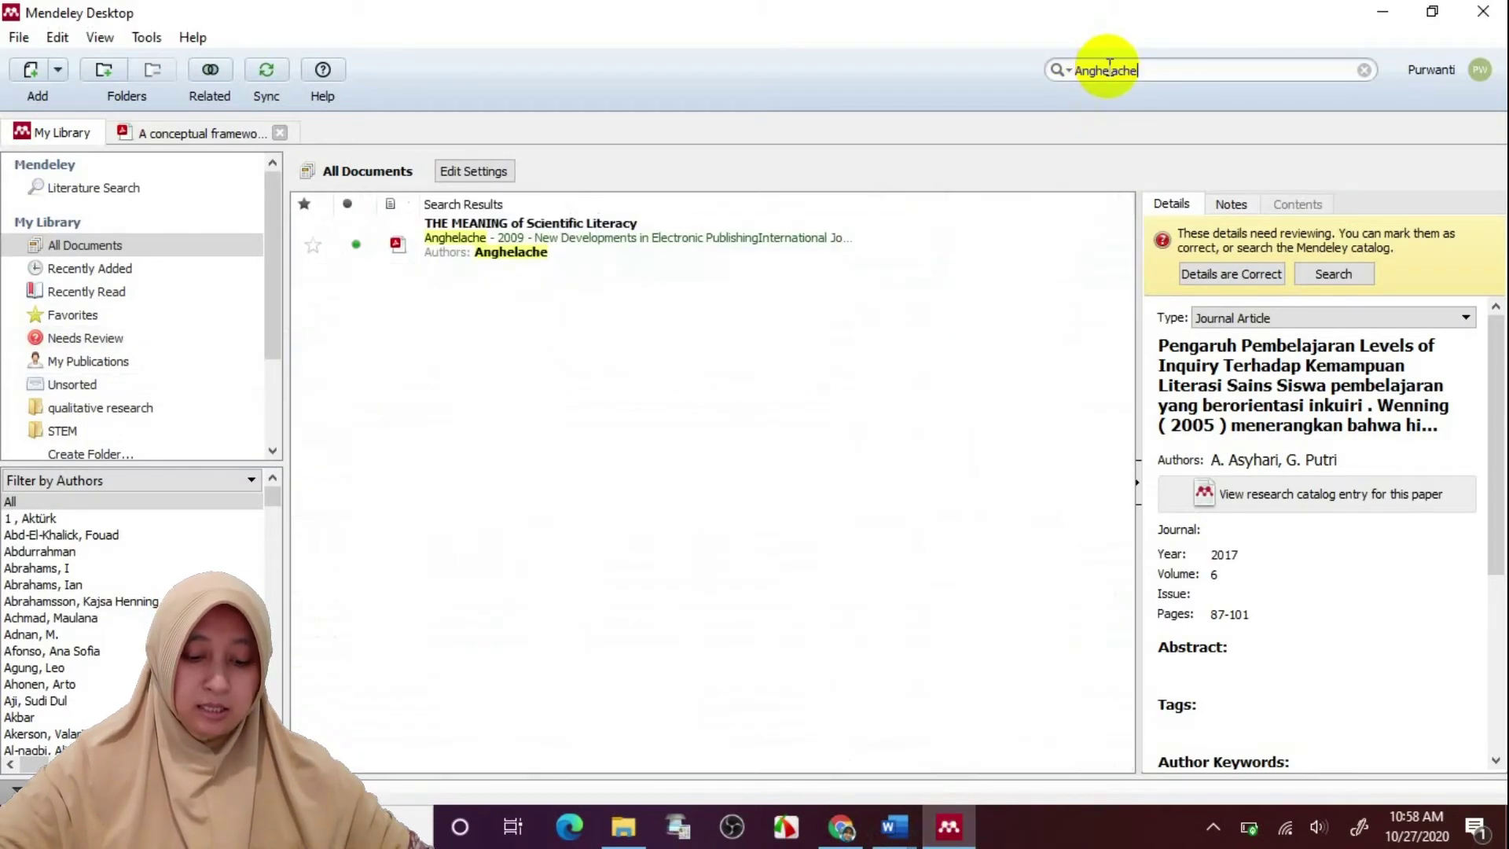
{"action": "left_click", "coordinate": [627, 274]}
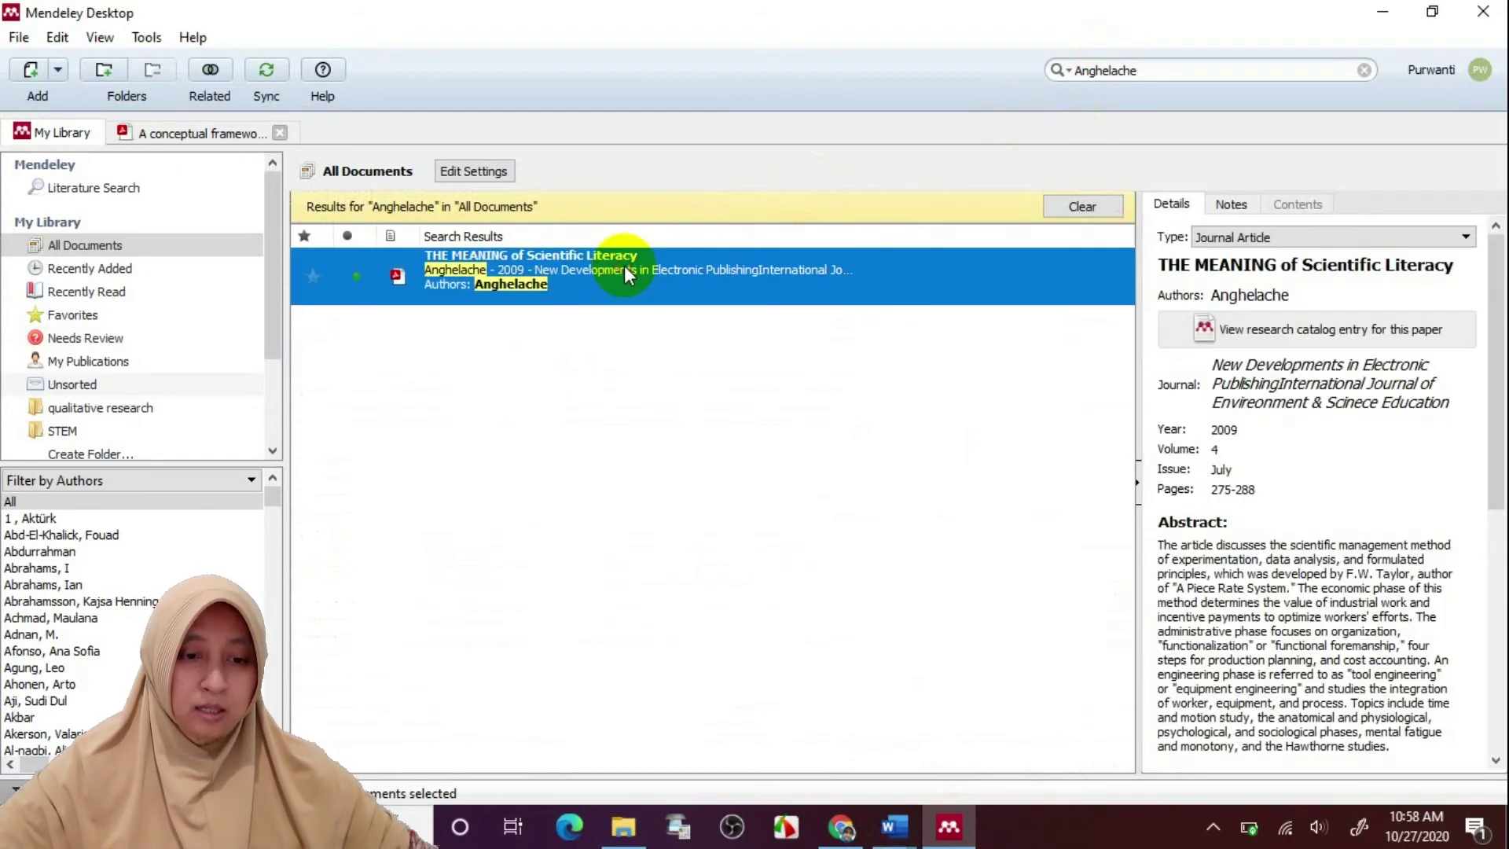
{"action": "double_click", "coordinate": [624, 266]}
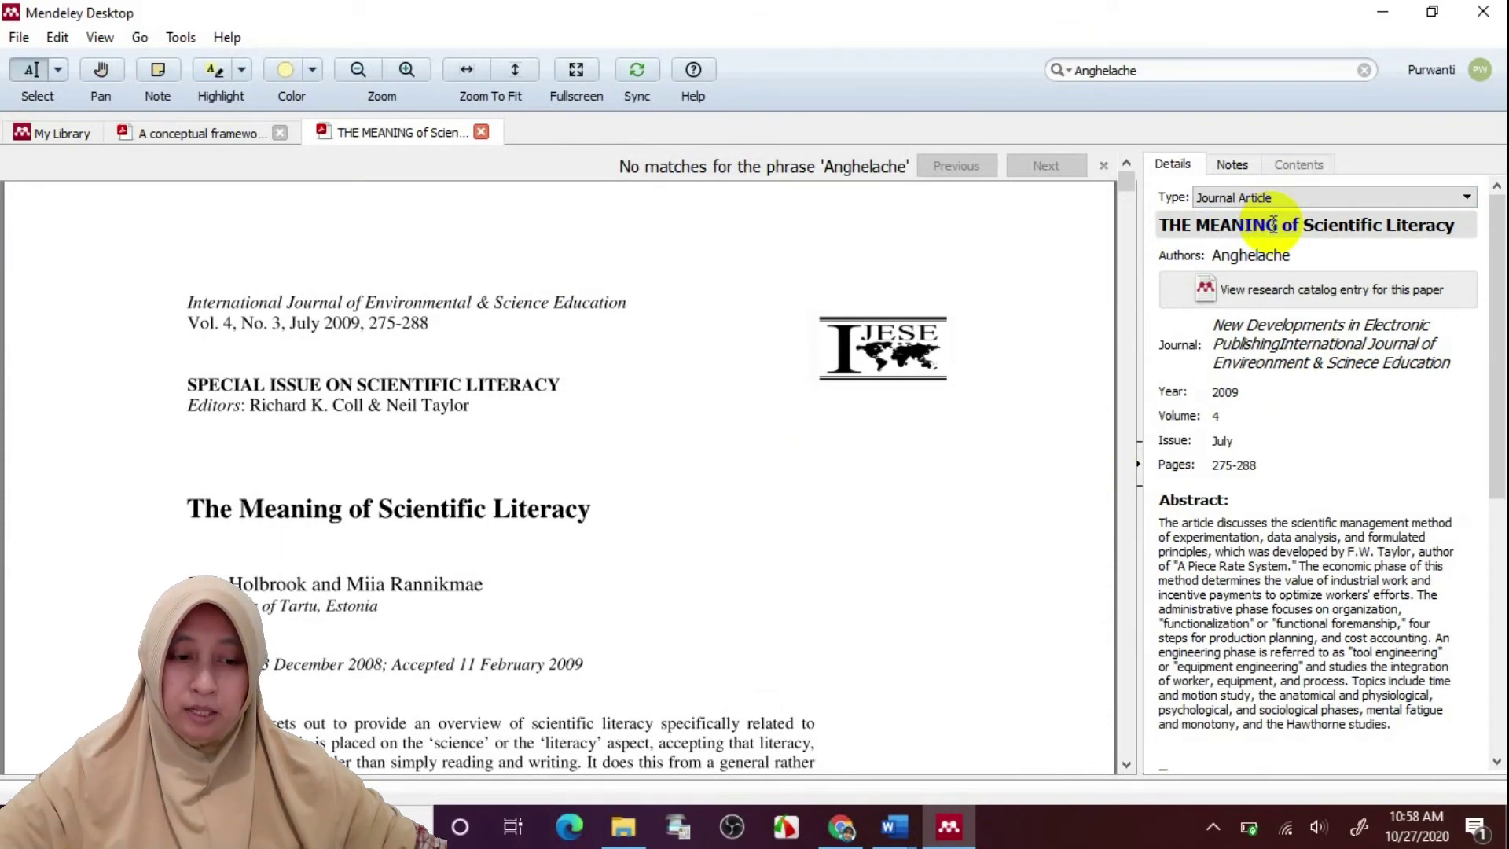
Change the title's uppercase 'THE MEANING' to 'The Meaning'
{"action": "left_click", "coordinate": [1274, 225]}
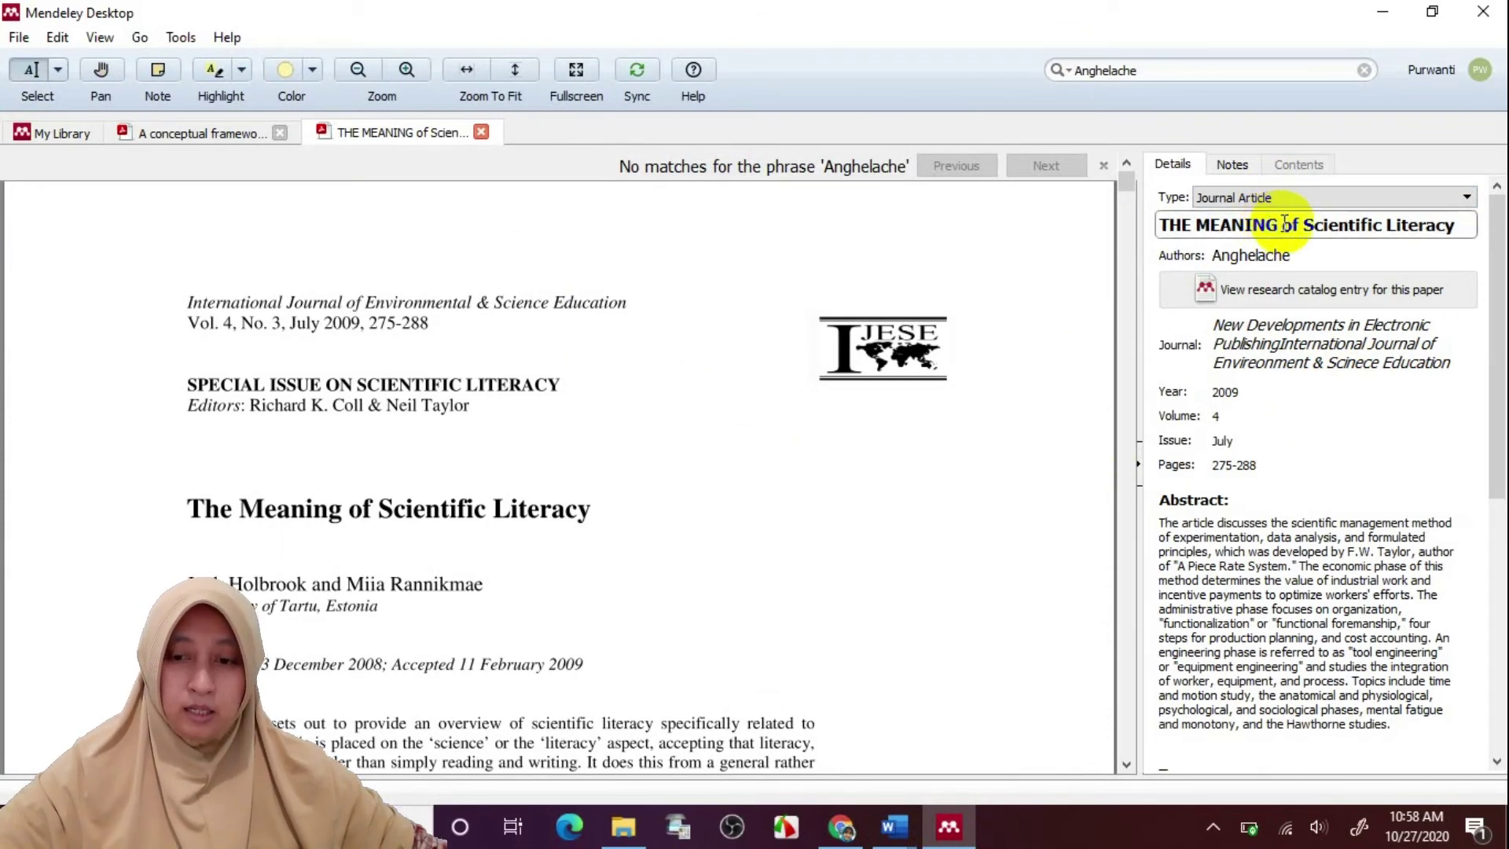
{"action": "left_click_drag", "start_coordinate": [1278, 226], "coordinate": [1155, 220]}
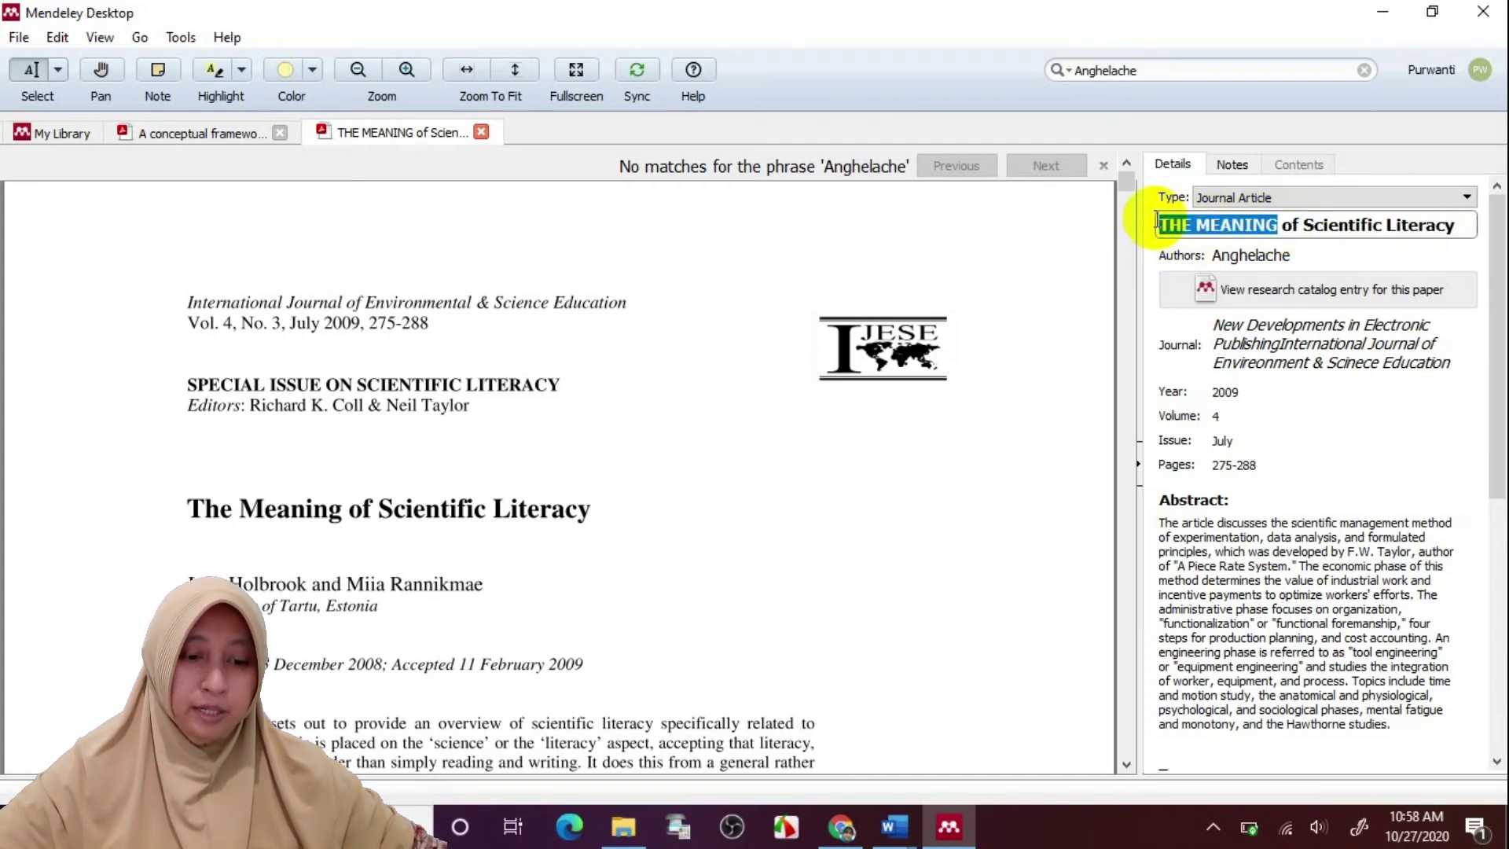
{"action": "type", "text": "The M"}
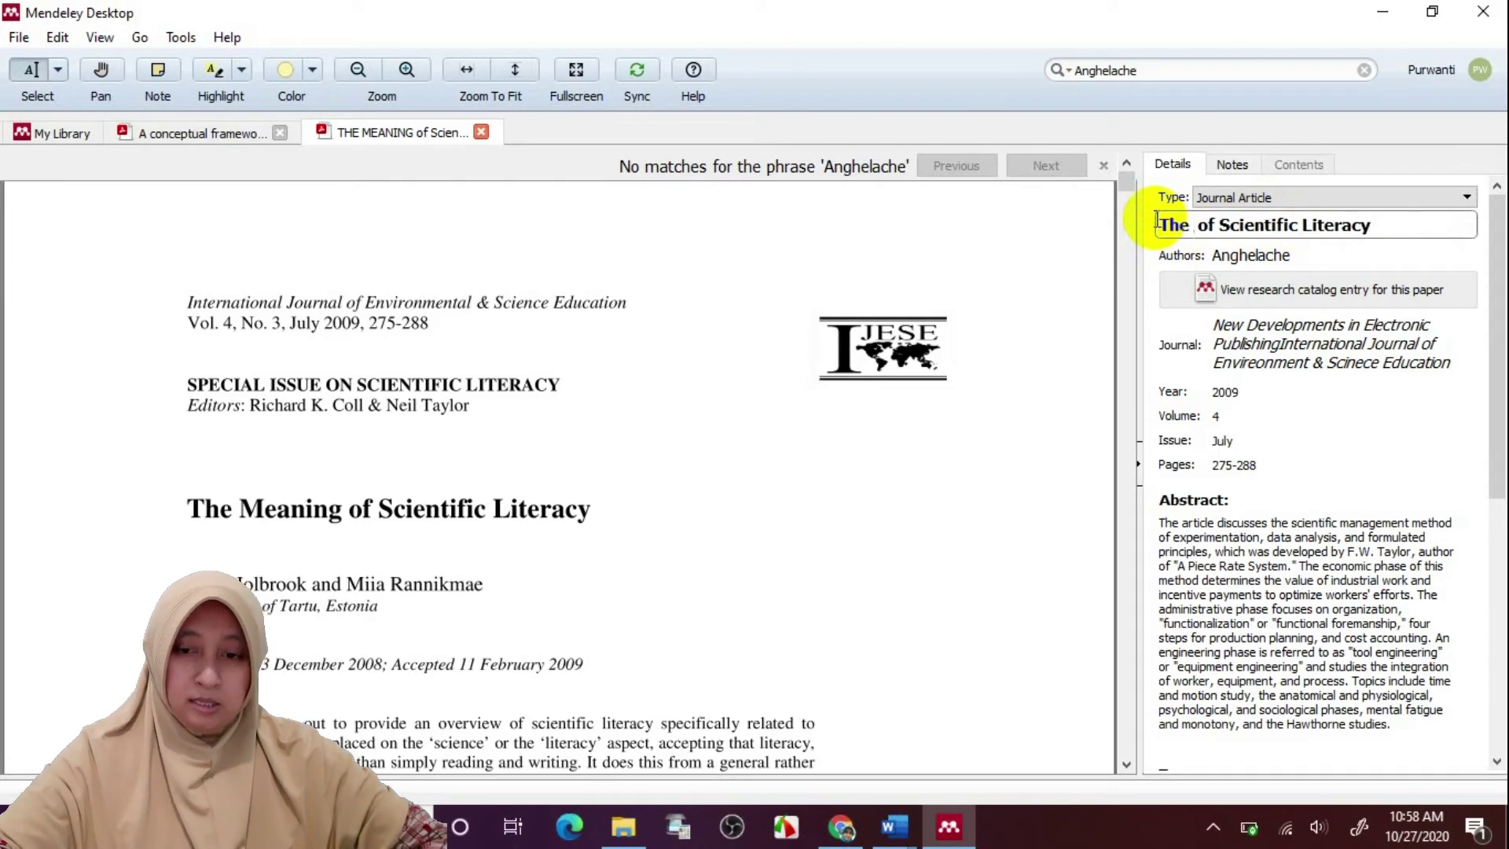
{"action": "type", "text": "eaning"}
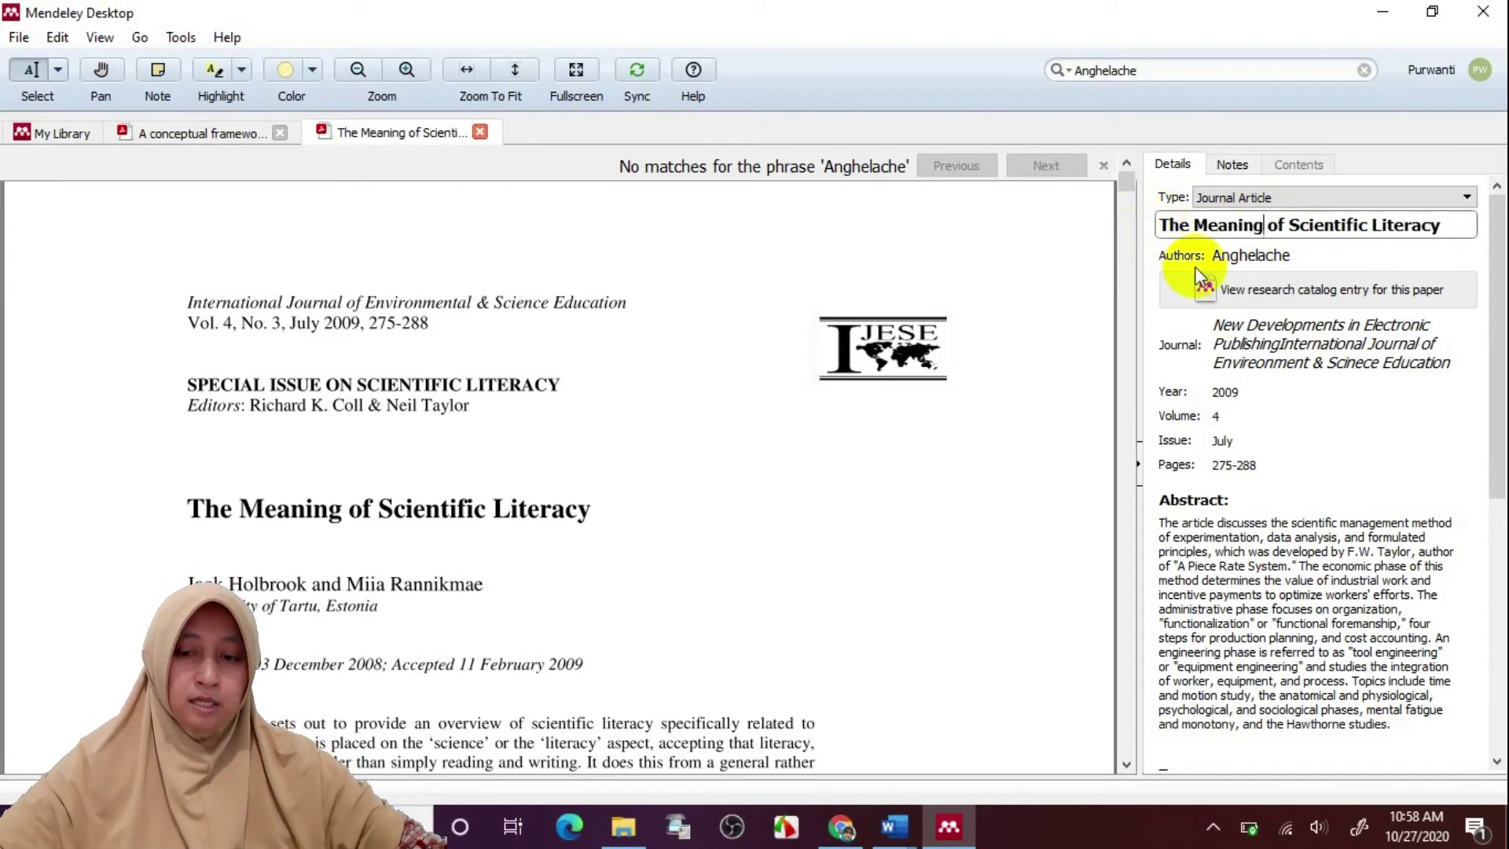
Replace the existing author entry with the two authors printed on the PDF
{"action": "left_click", "coordinate": [1310, 259]}
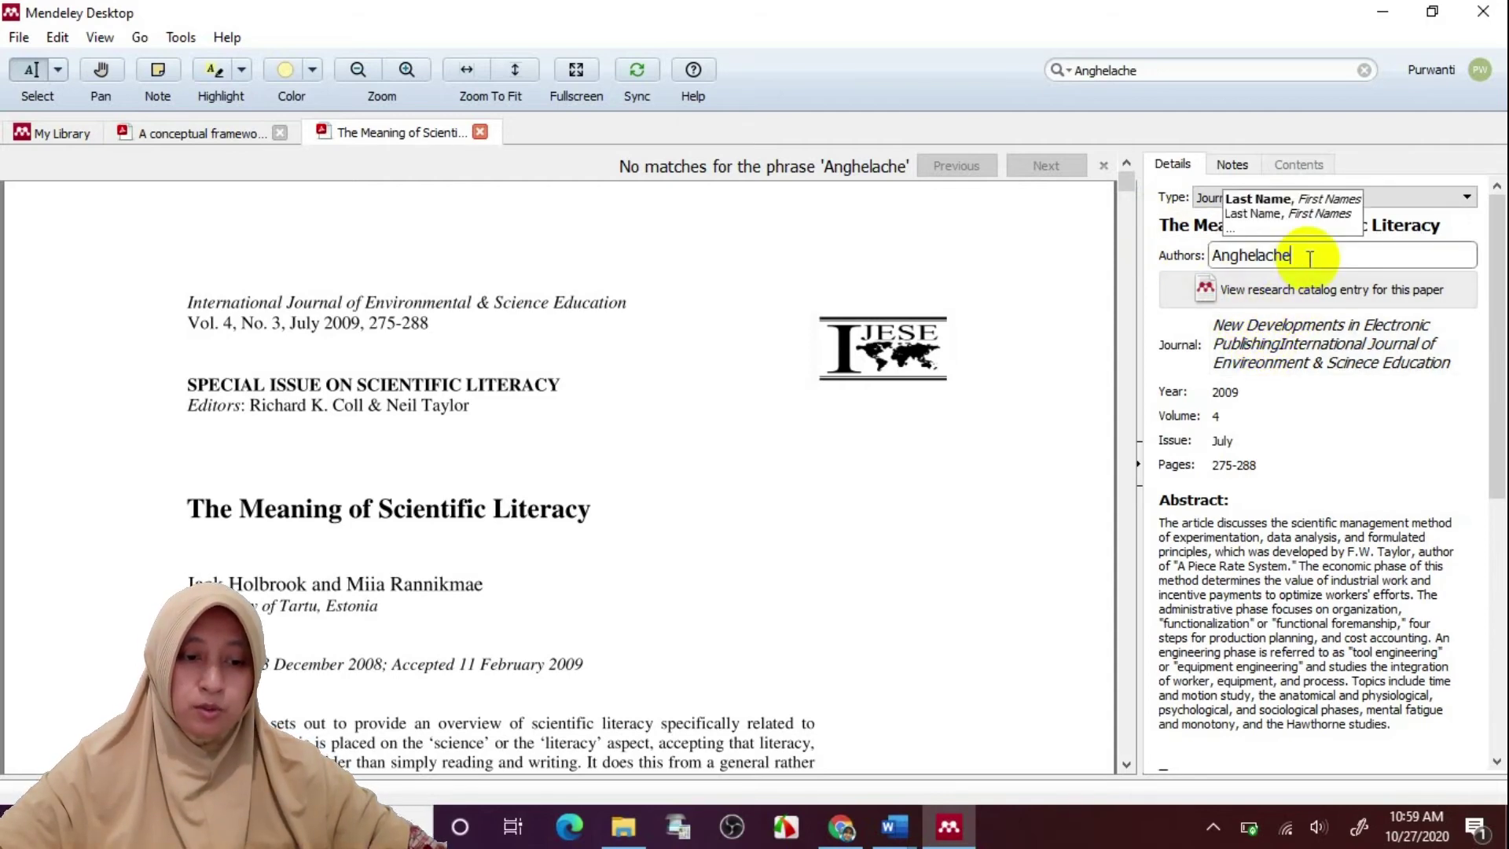
{"action": "double_click", "coordinate": [1250, 258]}
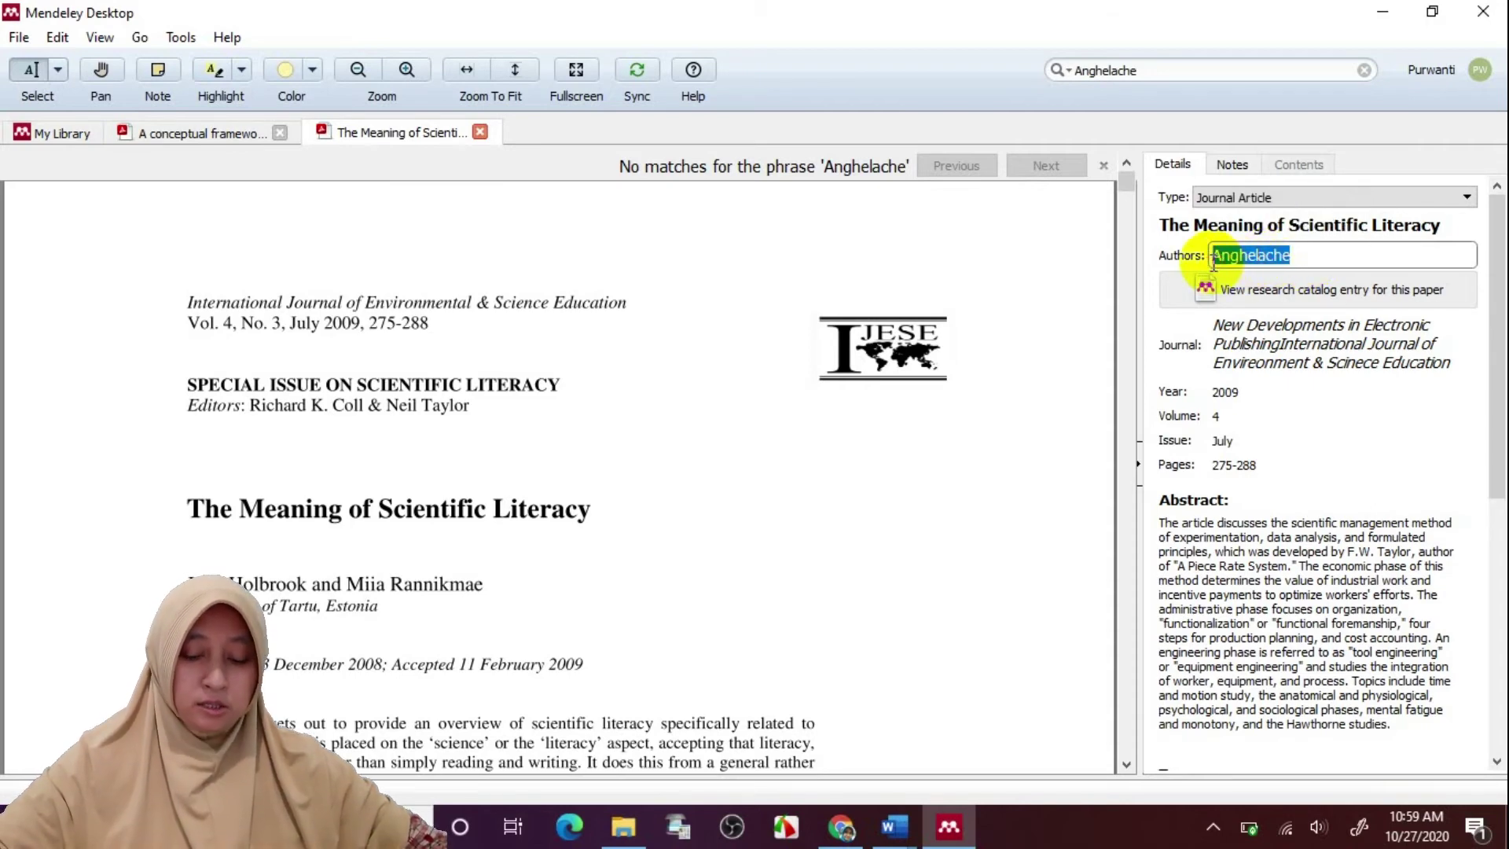
{"action": "type", "text": "Jack "}
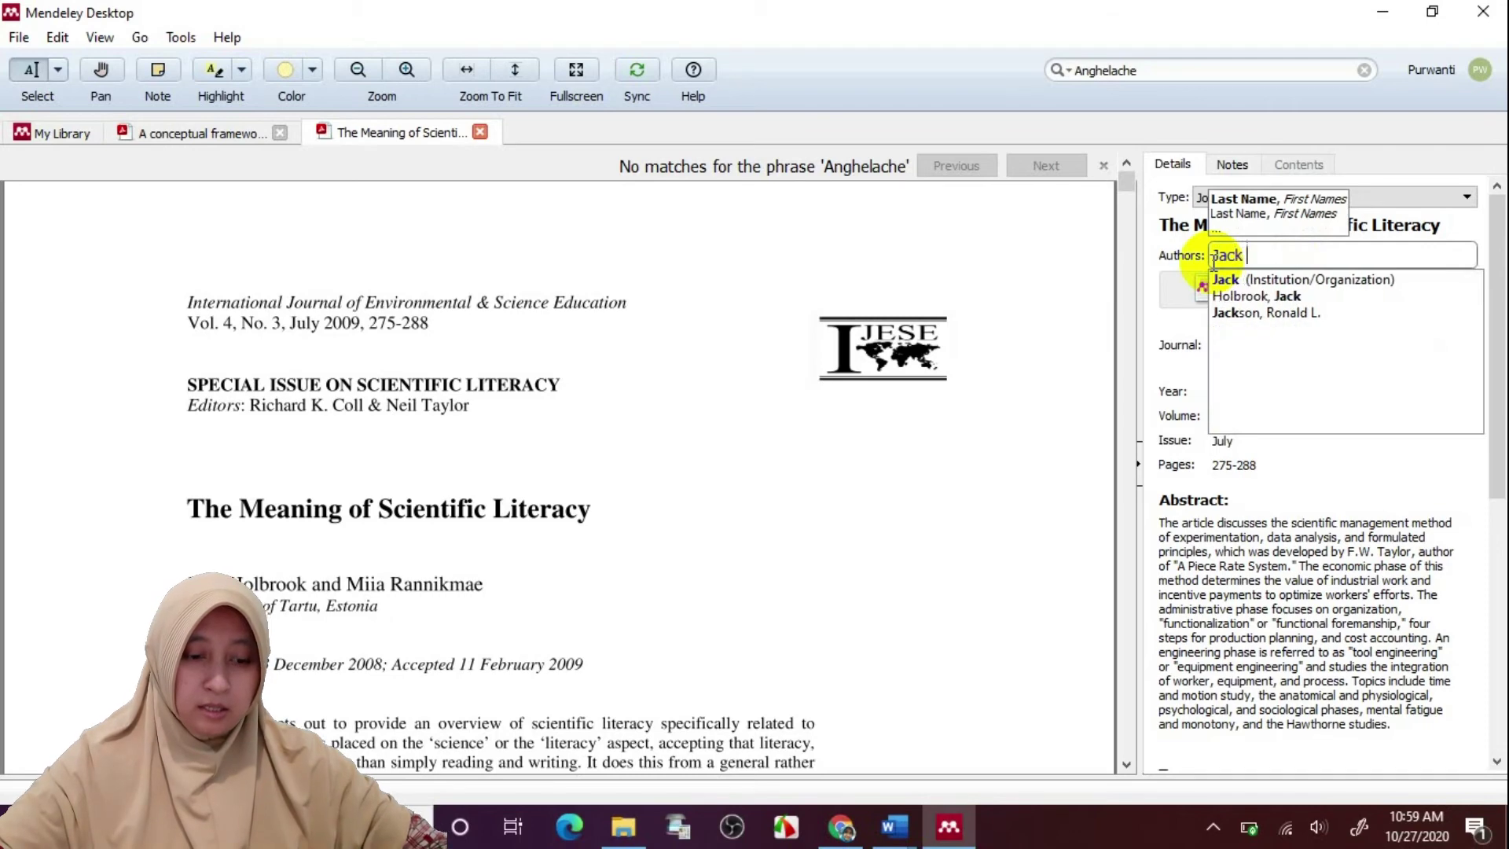
{"action": "type", "text": "Halbrook and "}
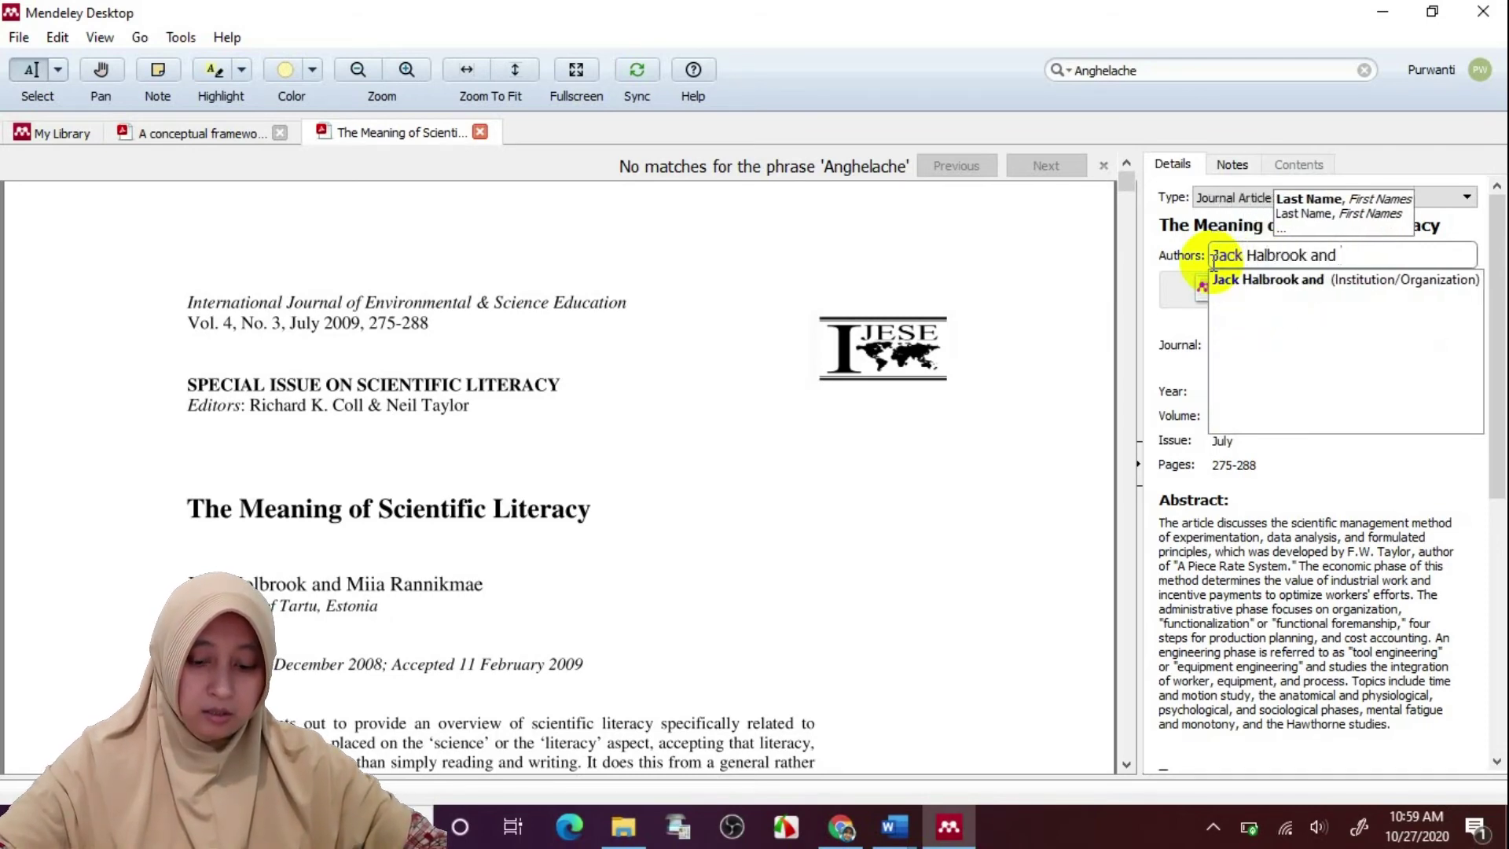
{"action": "type", "text": "Miia  Rannikm"}
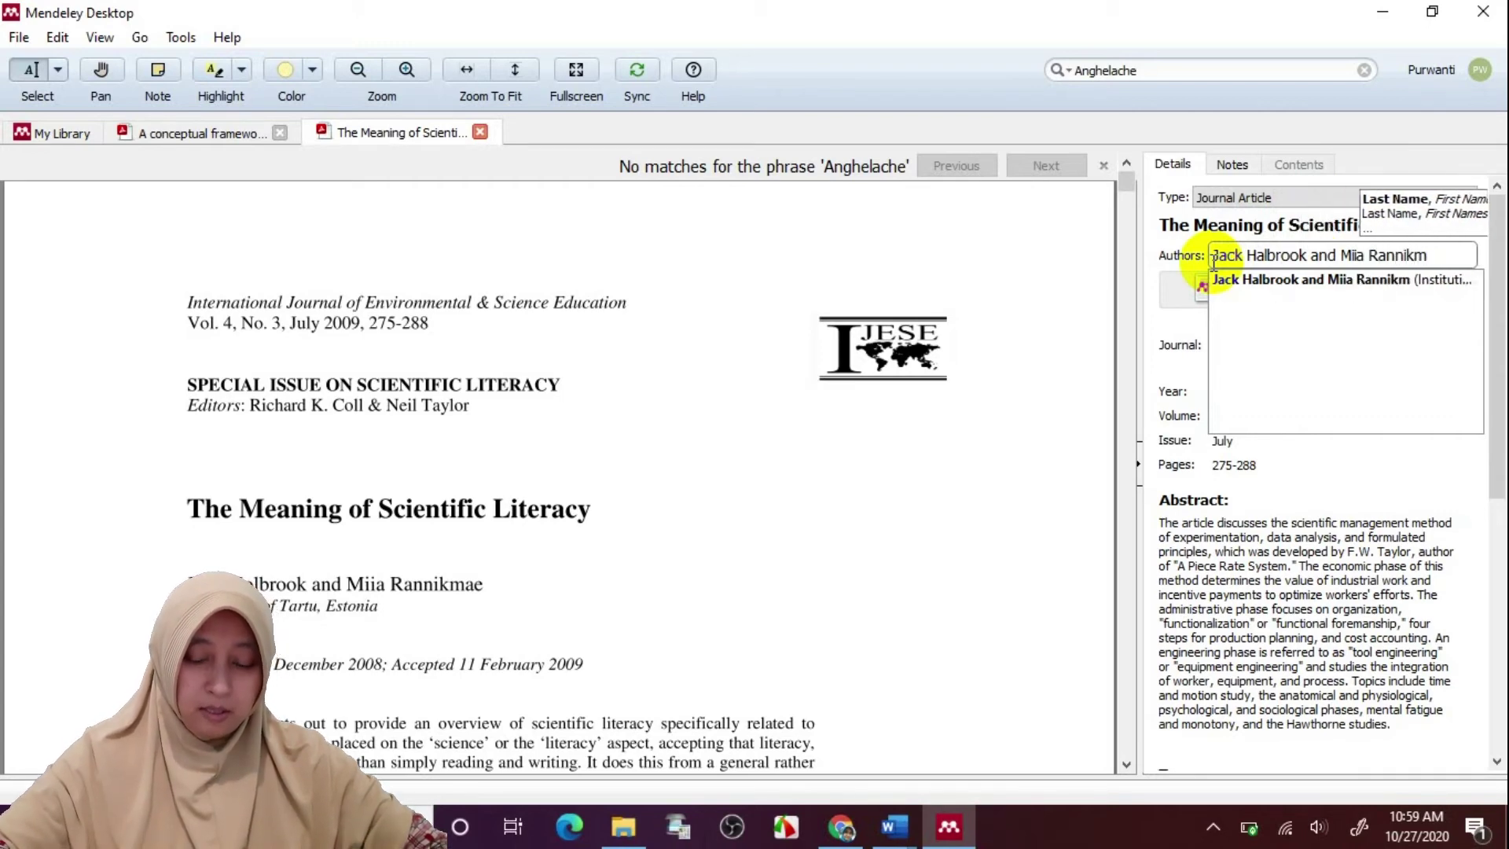
{"action": "type", "text": "ae"}
{"action": "key", "text": "Return"}
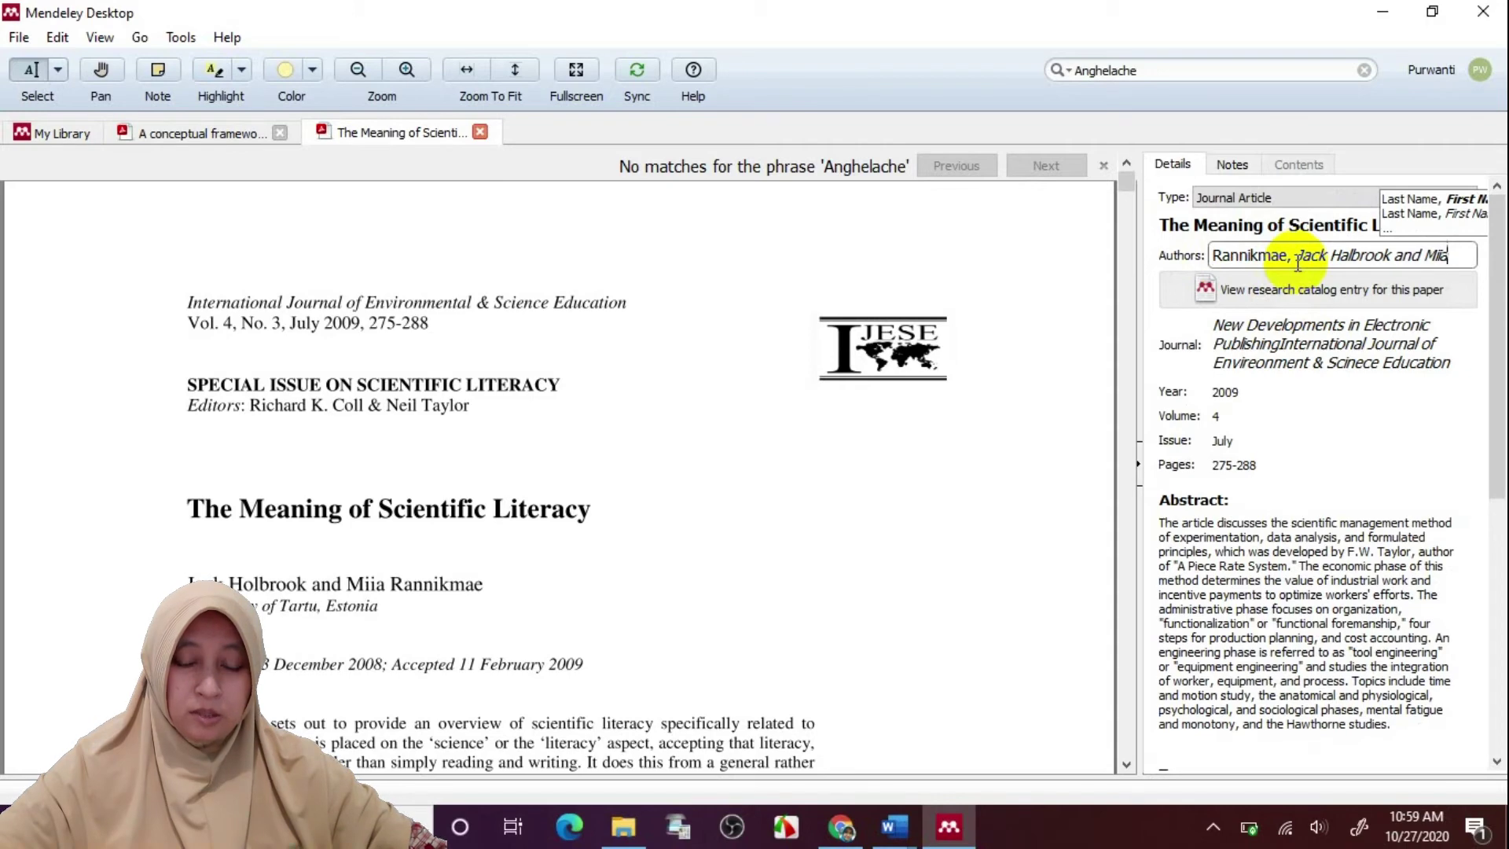
Delete 'New Developments in Electronic Publishing' from the journal name and correct 'Scinece' to 'Science'
{"action": "left_click", "coordinate": [1307, 359]}
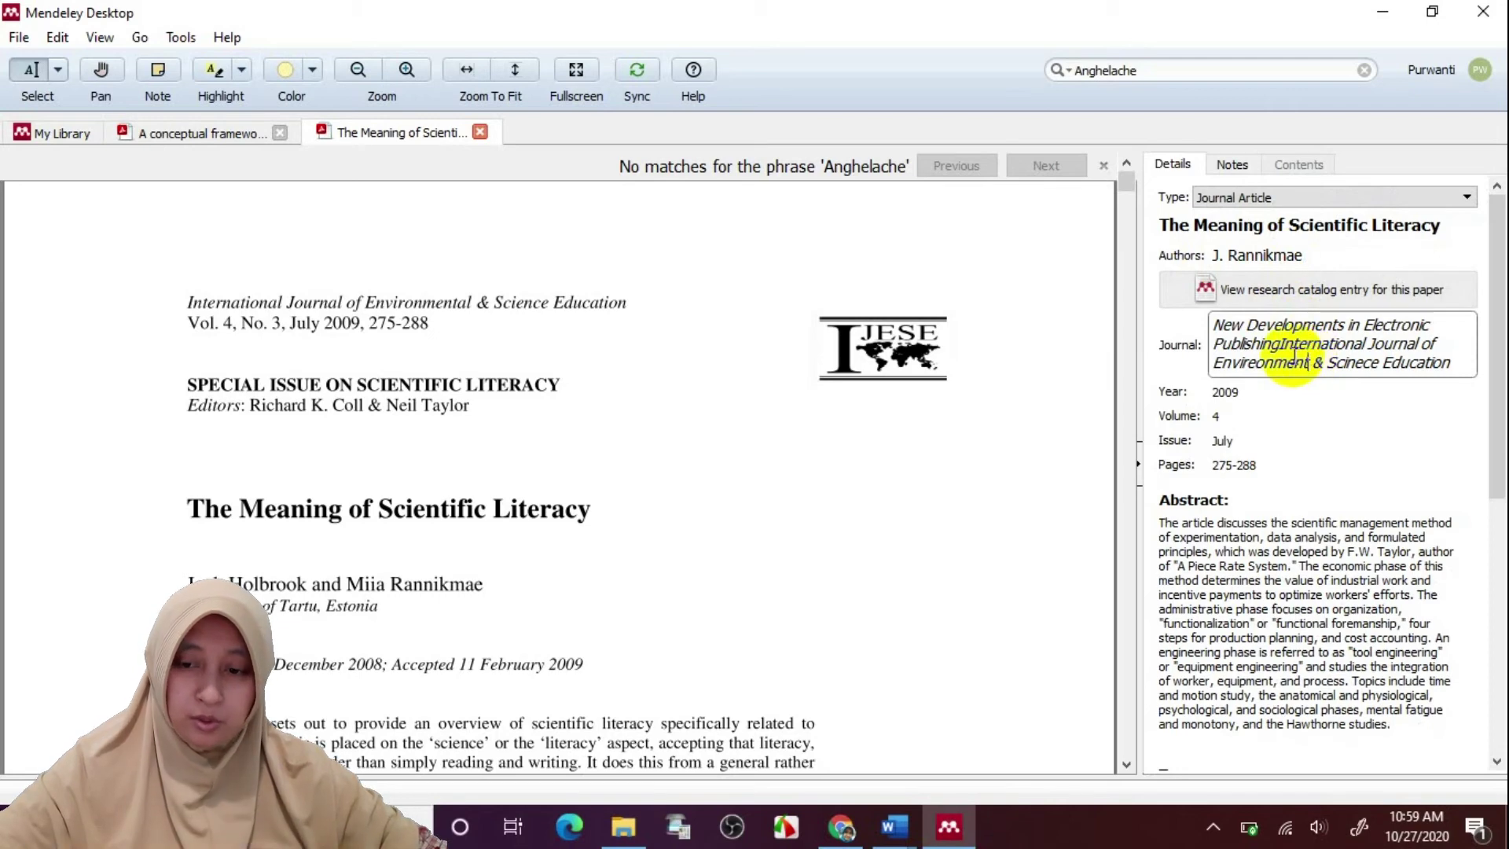
{"action": "left_click_drag", "start_coordinate": [1280, 340], "coordinate": [1216, 322]}
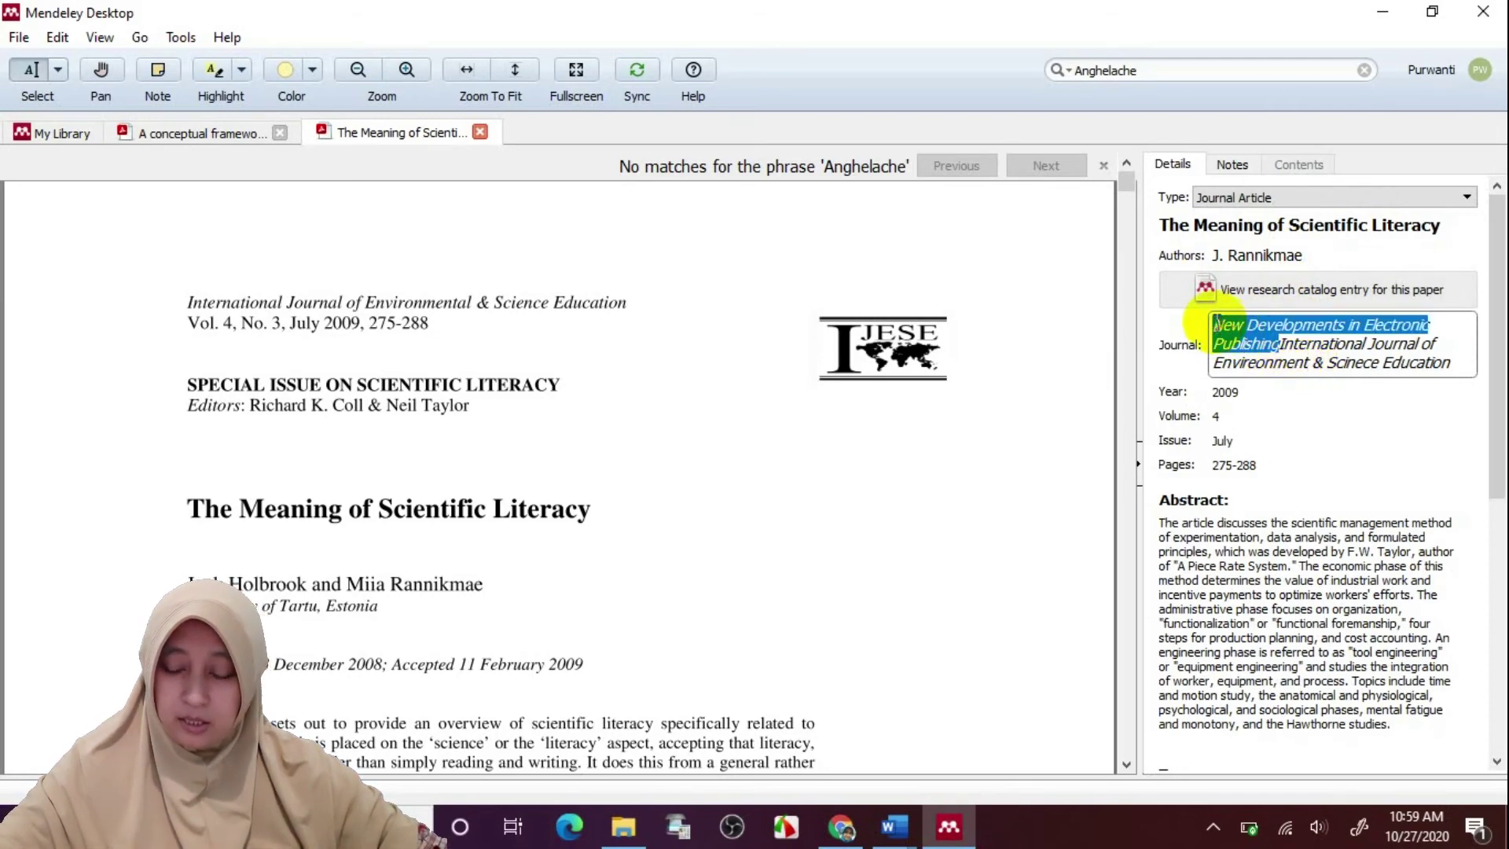
{"action": "key", "text": "BackSpace"}
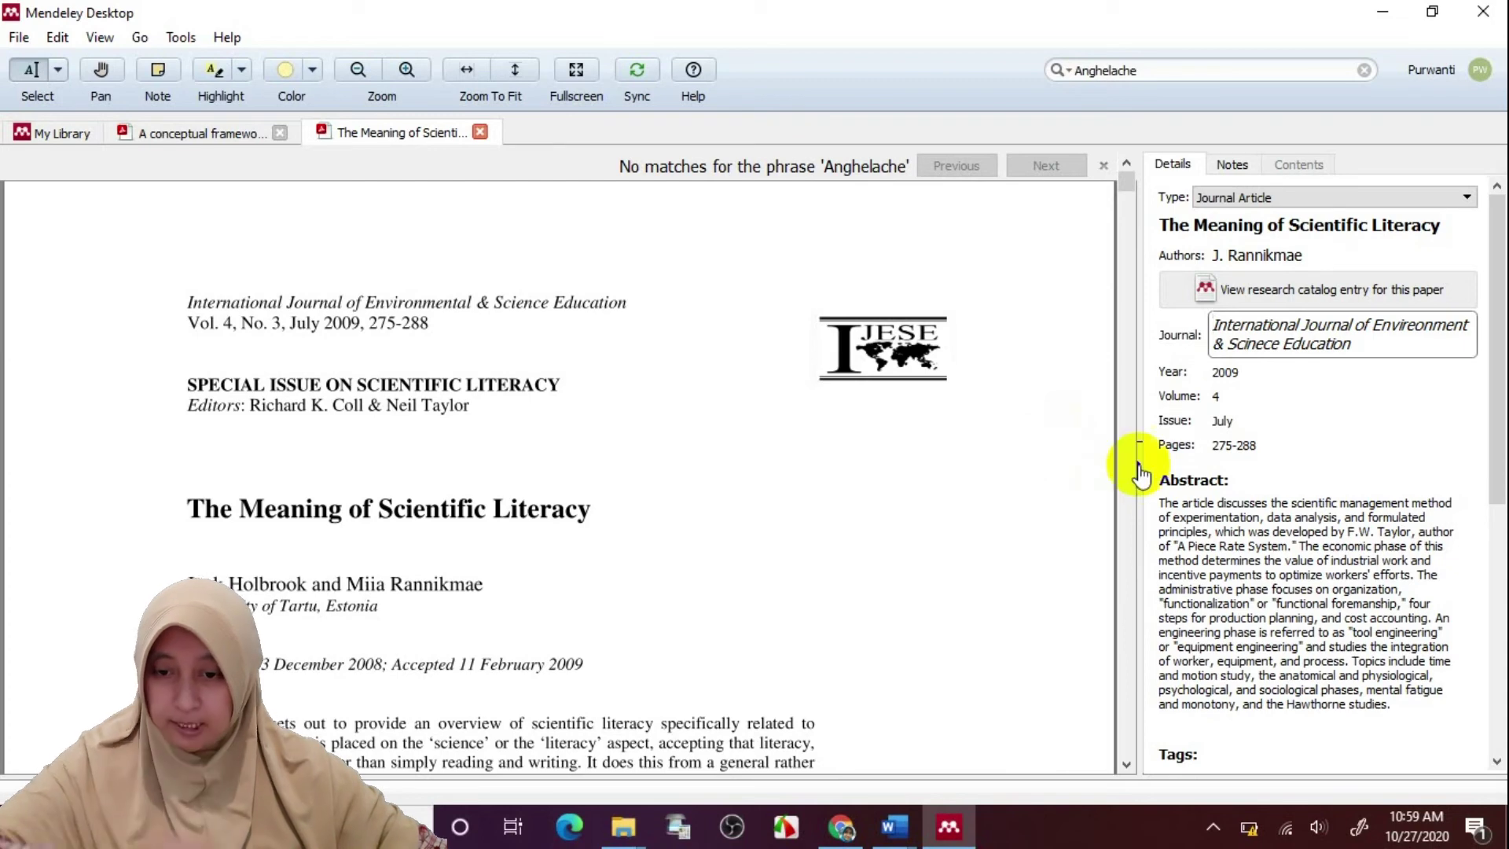
{"action": "left_click_drag", "start_coordinate": [1228, 344], "coordinate": [1283, 348]}
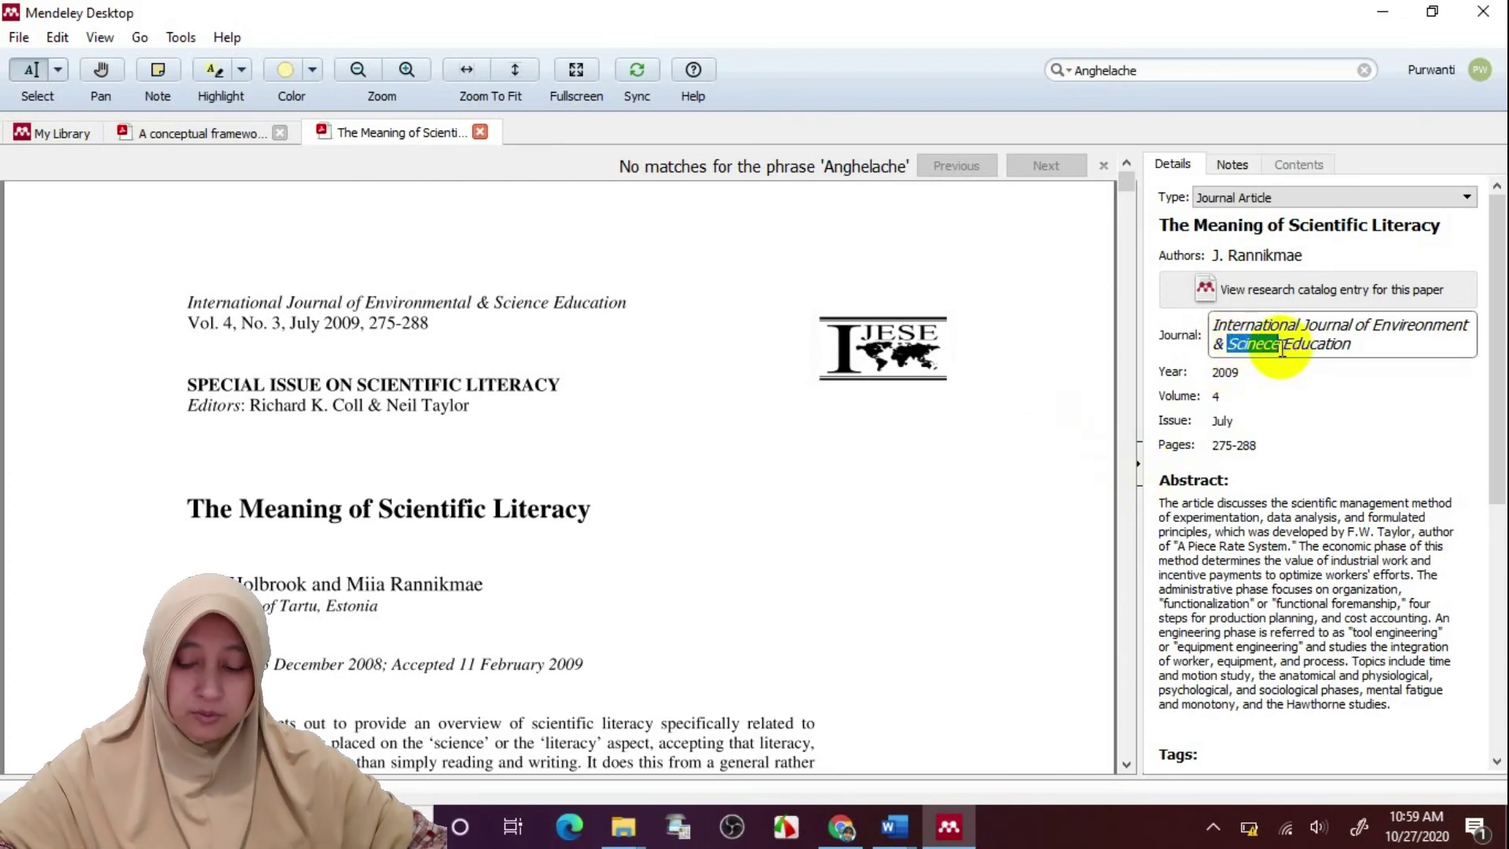
{"action": "type", "text": "Science"}
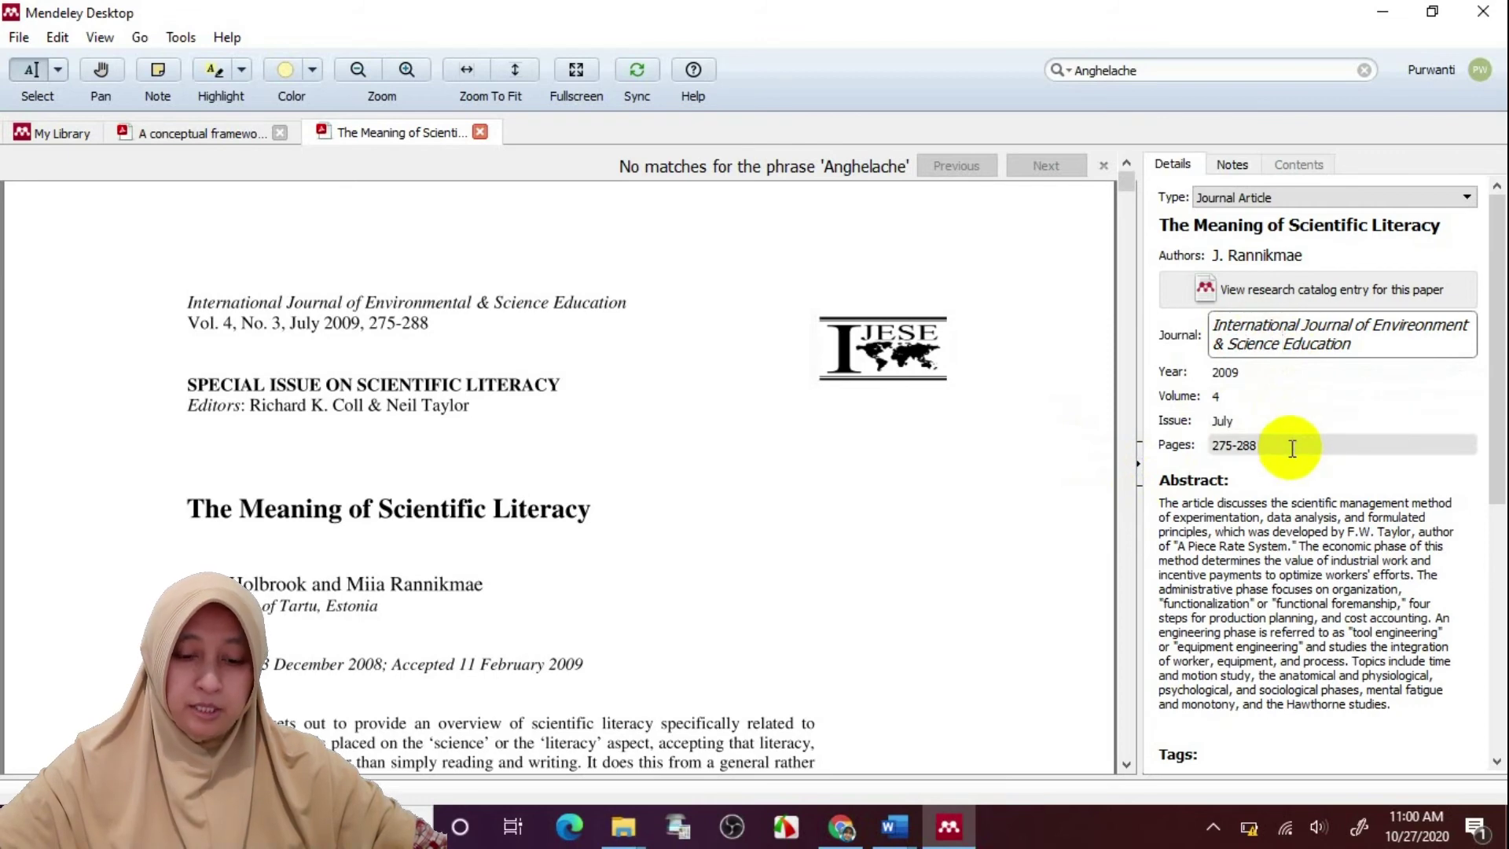
Refresh the cara sitasi document's Mendeley citations so the bibliography shows the corrected 2009 entry
{"action": "mouse_move", "coordinate": [908, 835]}
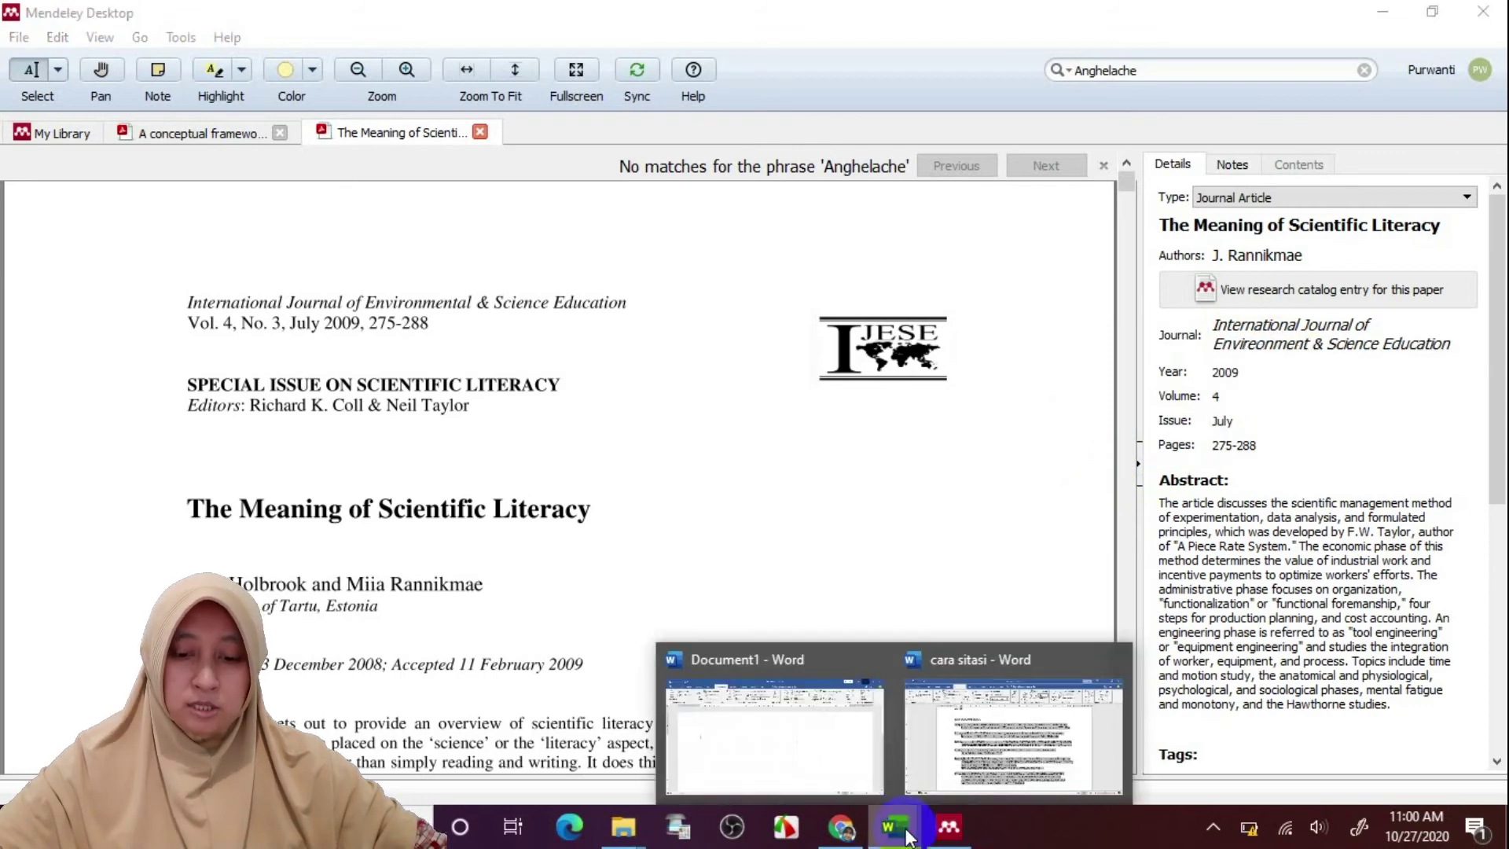
{"action": "left_click", "coordinate": [987, 748]}
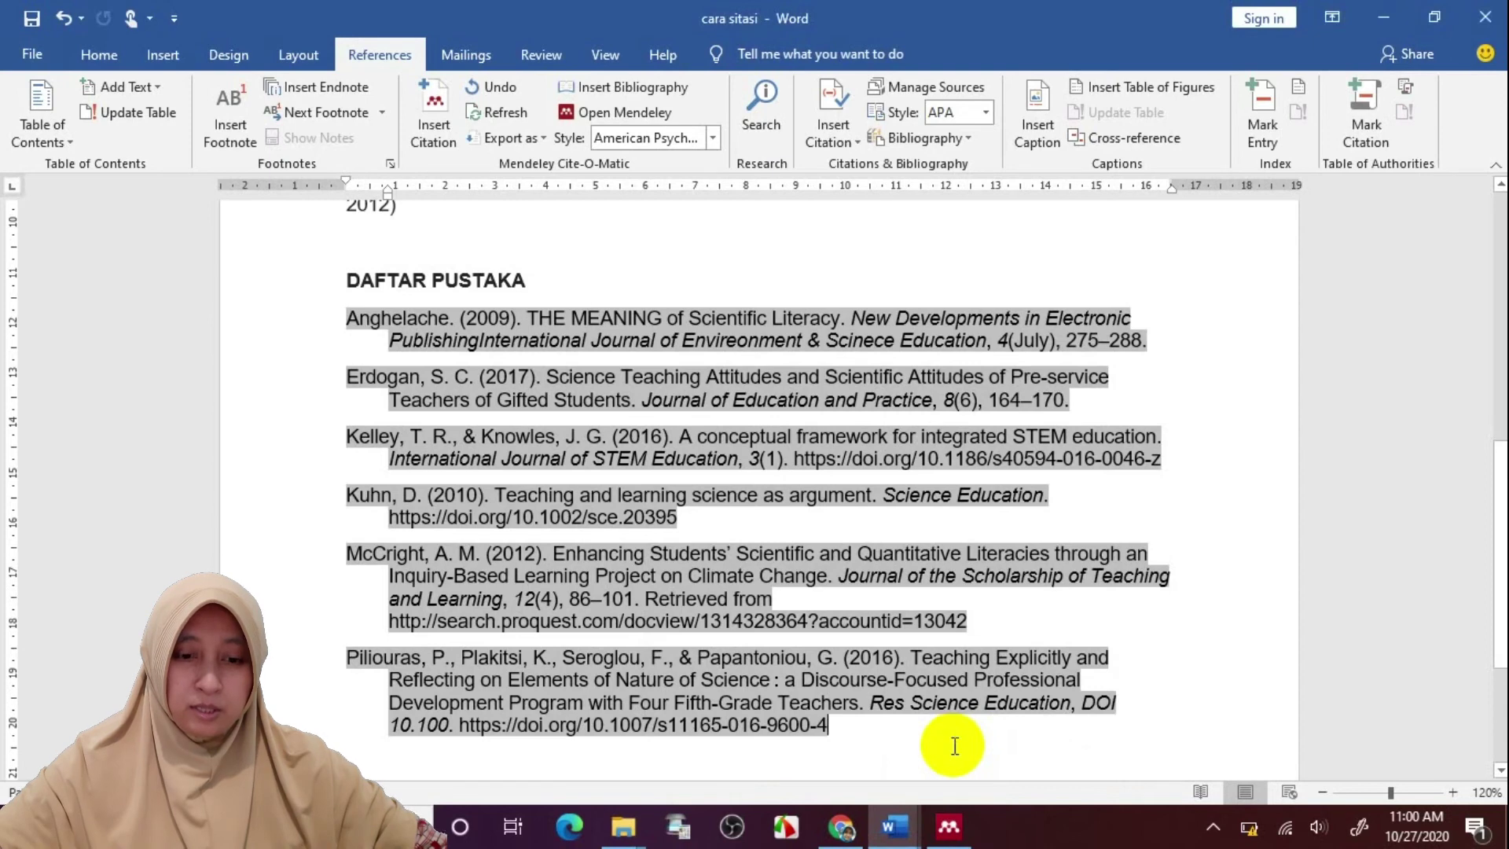
{"action": "left_click", "coordinate": [589, 234]}
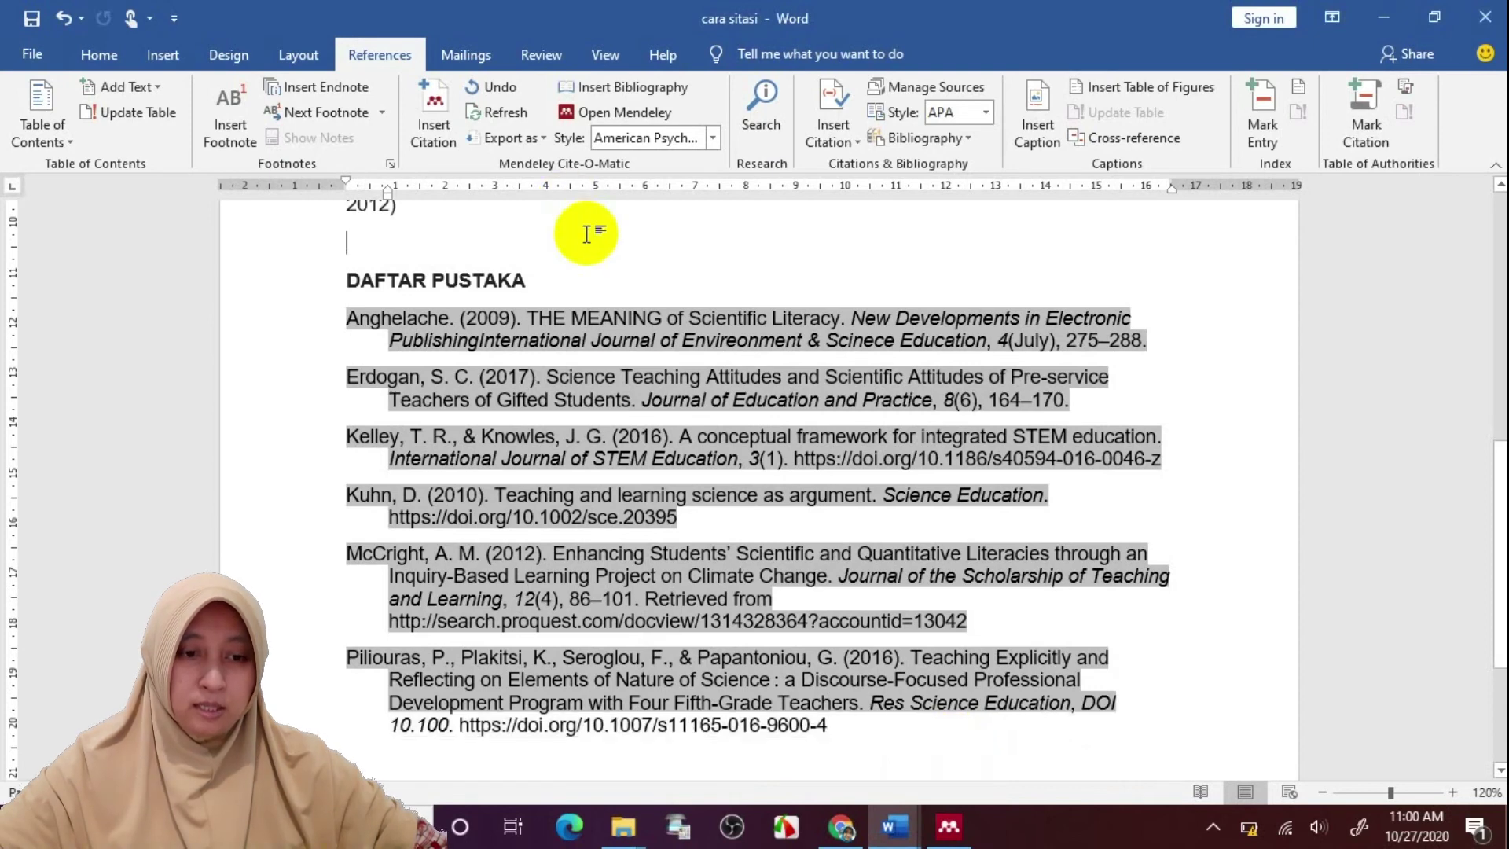
{"action": "left_click", "coordinate": [491, 121]}
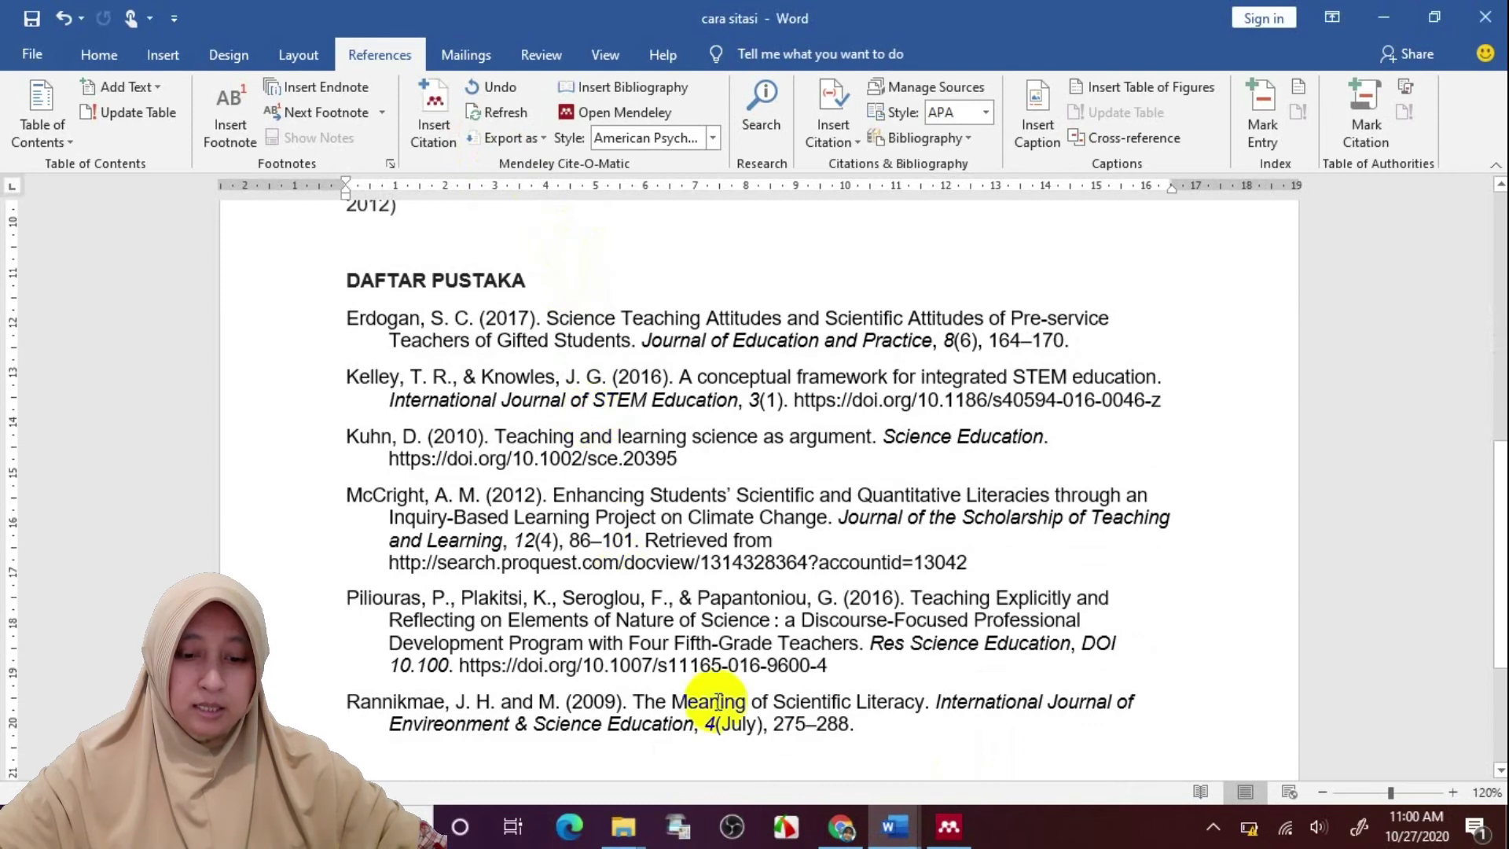
{"action": "left_click_drag", "start_coordinate": [875, 741], "coordinate": [313, 695]}
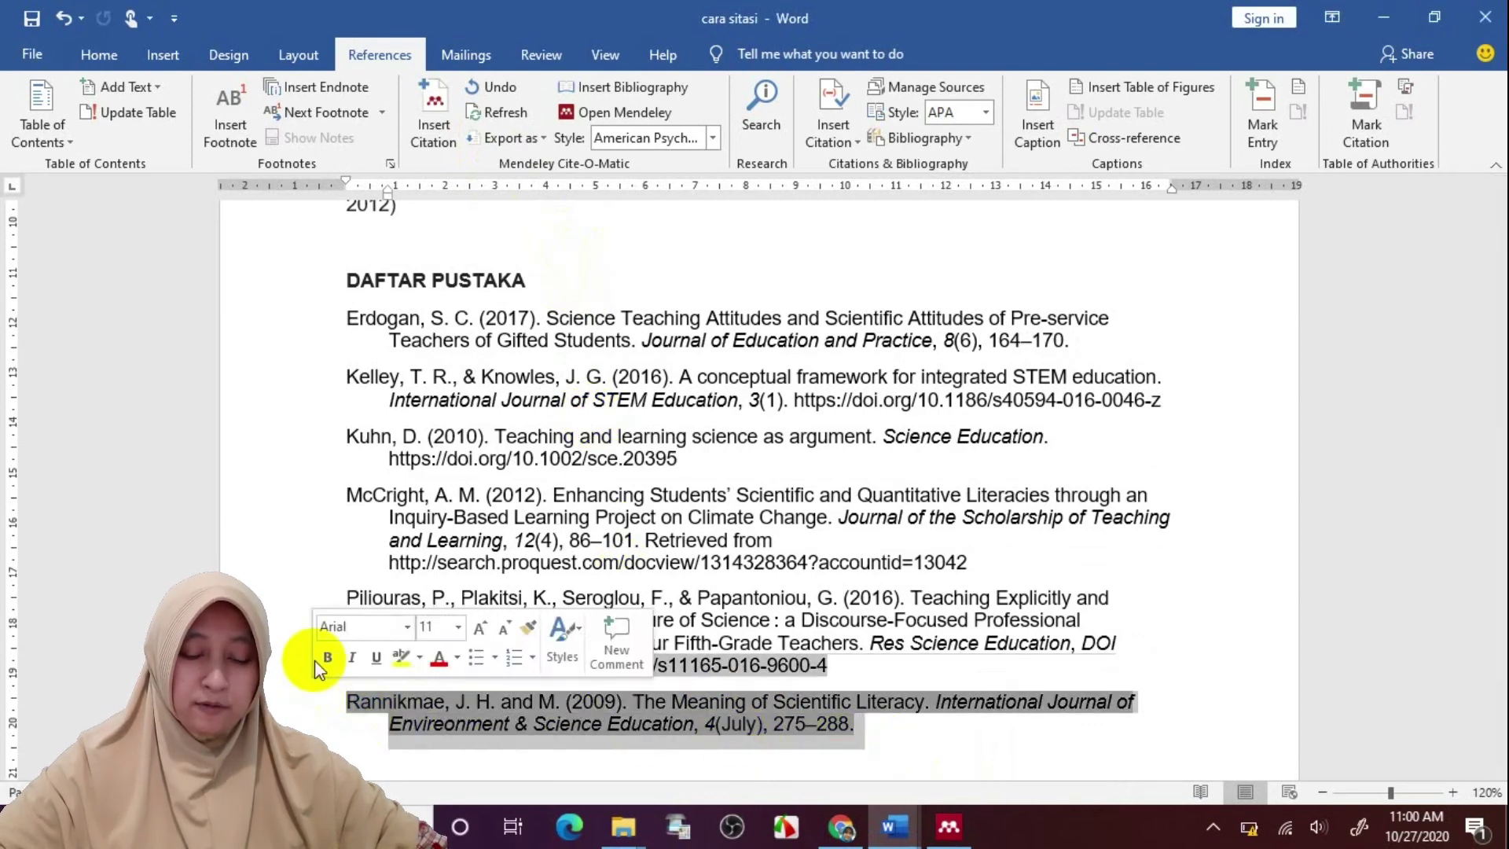
{"action": "left_click", "coordinate": [315, 660], "text": "shift"}
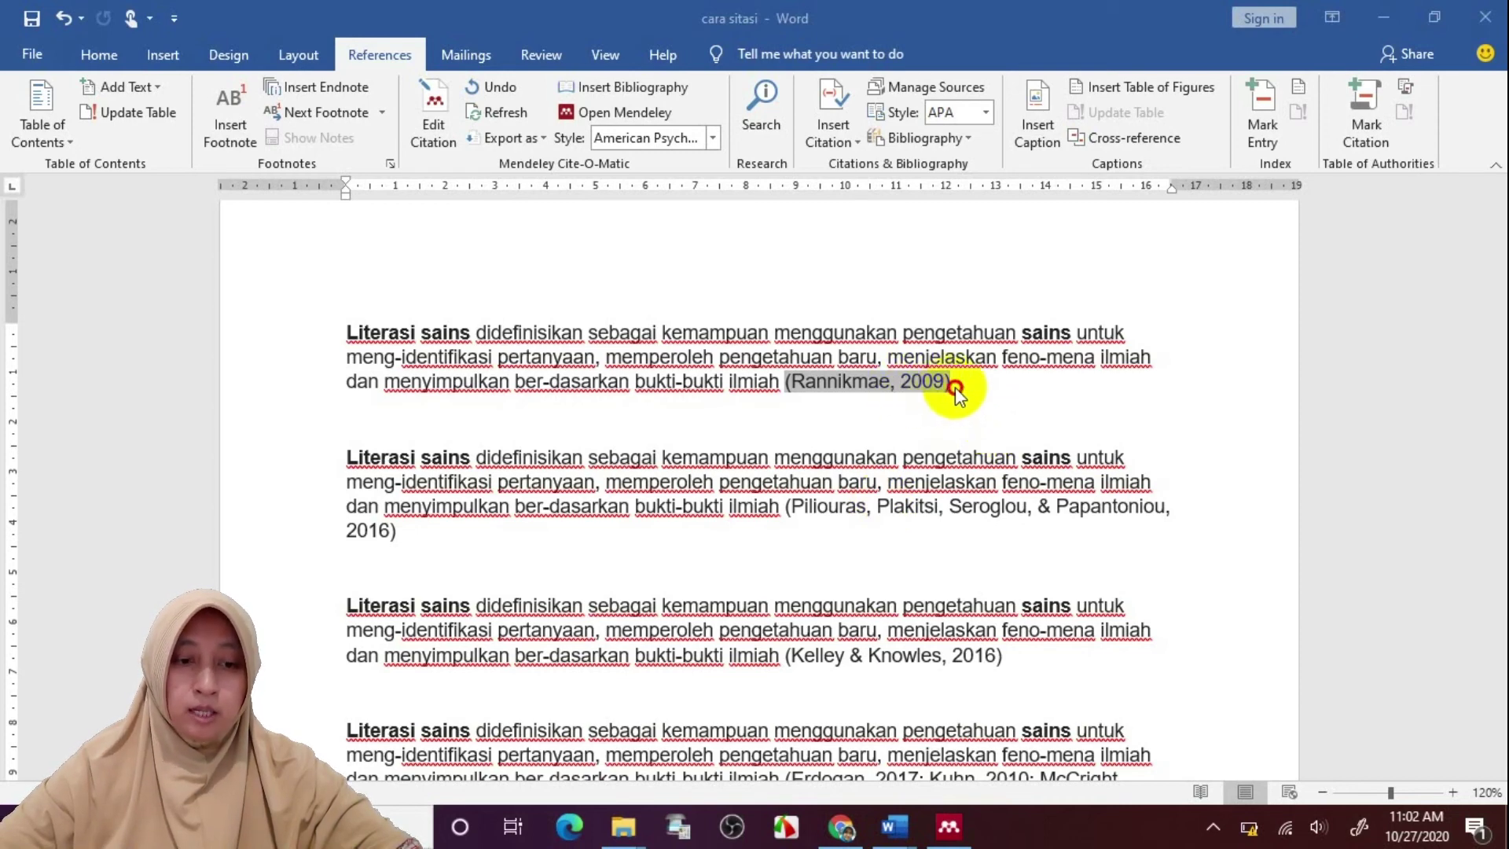
Add page number 20 to the 2009 citation after the first paragraph
{"action": "left_click", "coordinate": [442, 144]}
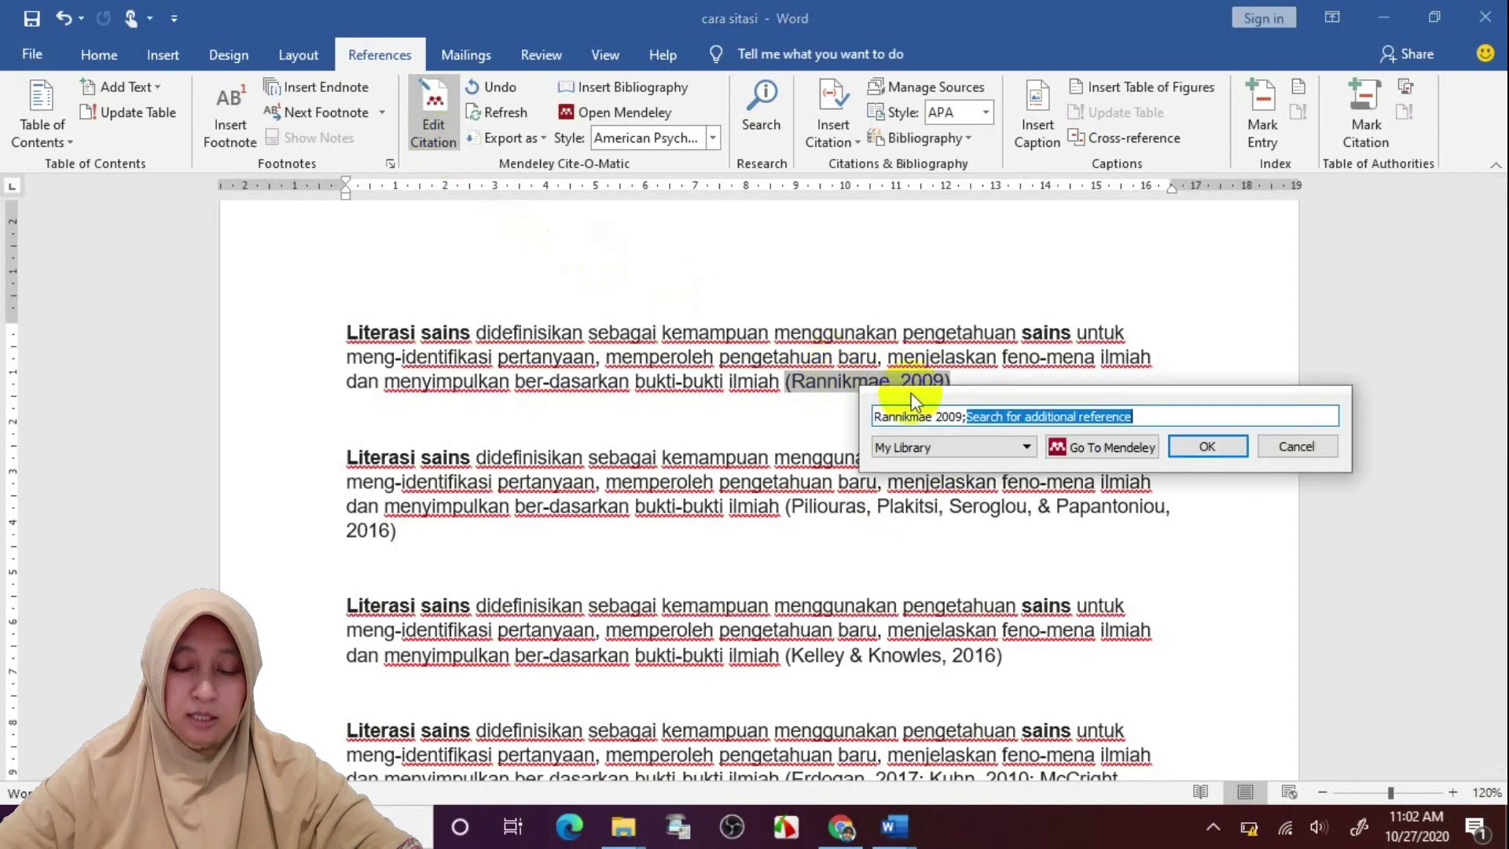
{"action": "left_click", "coordinate": [956, 415]}
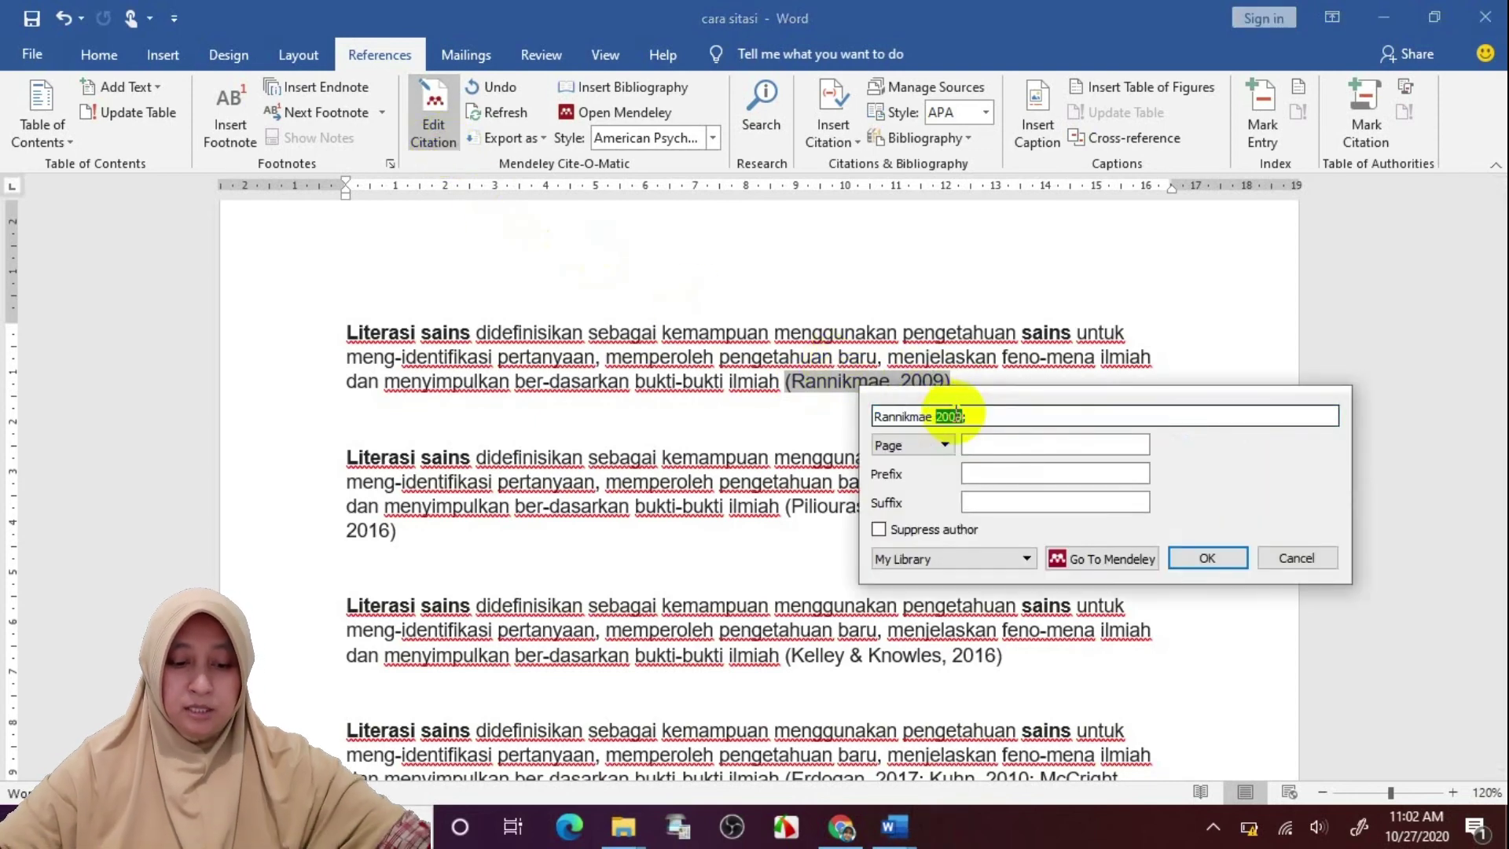
{"action": "left_click", "coordinate": [988, 444]}
{"action": "type", "text": "200"}
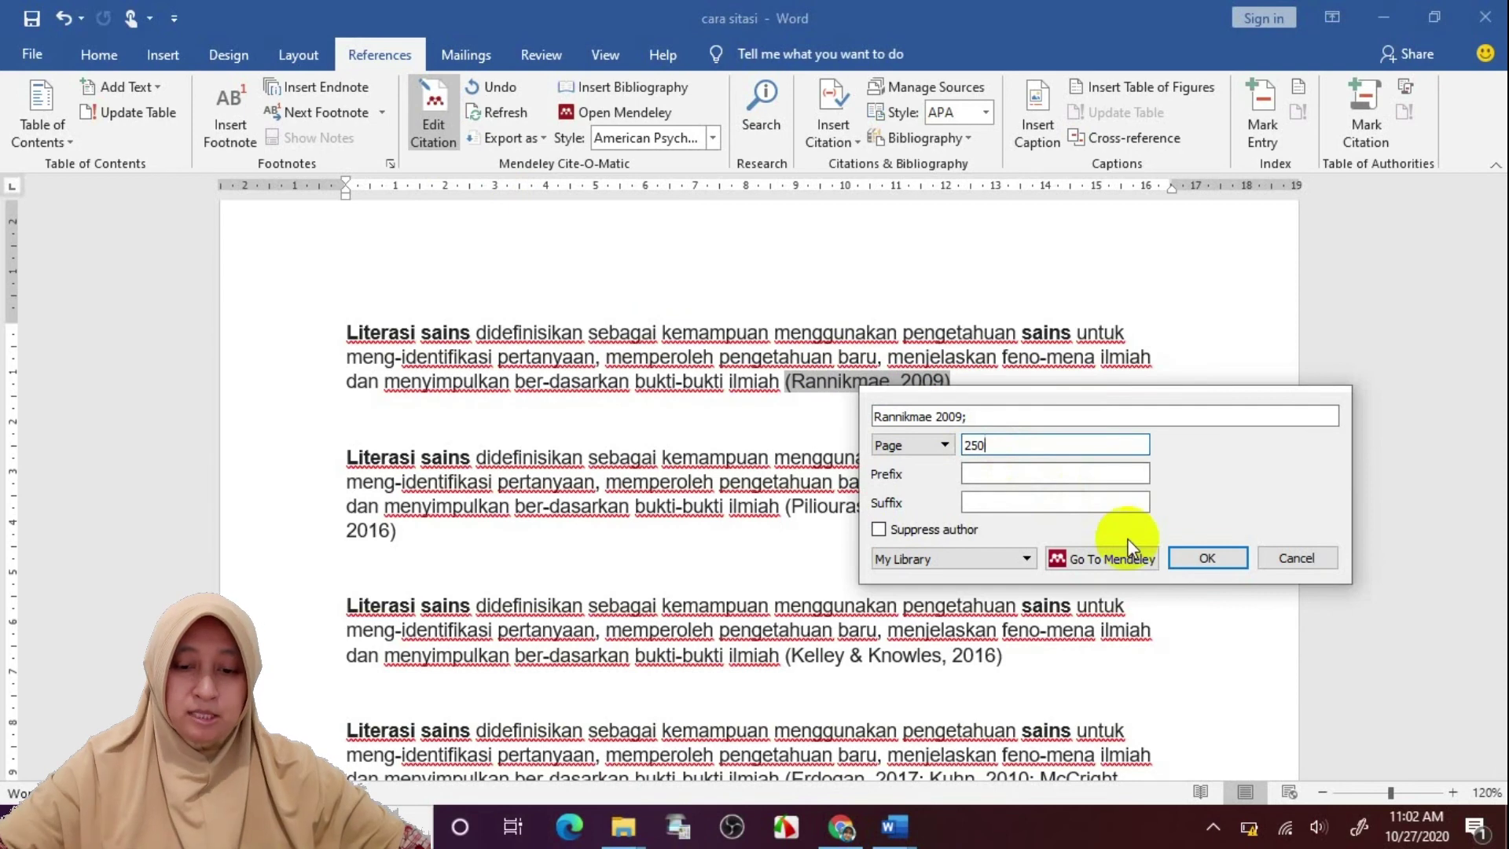
{"action": "key", "text": "BackSpace"}
{"action": "key", "text": "BackSpace"}
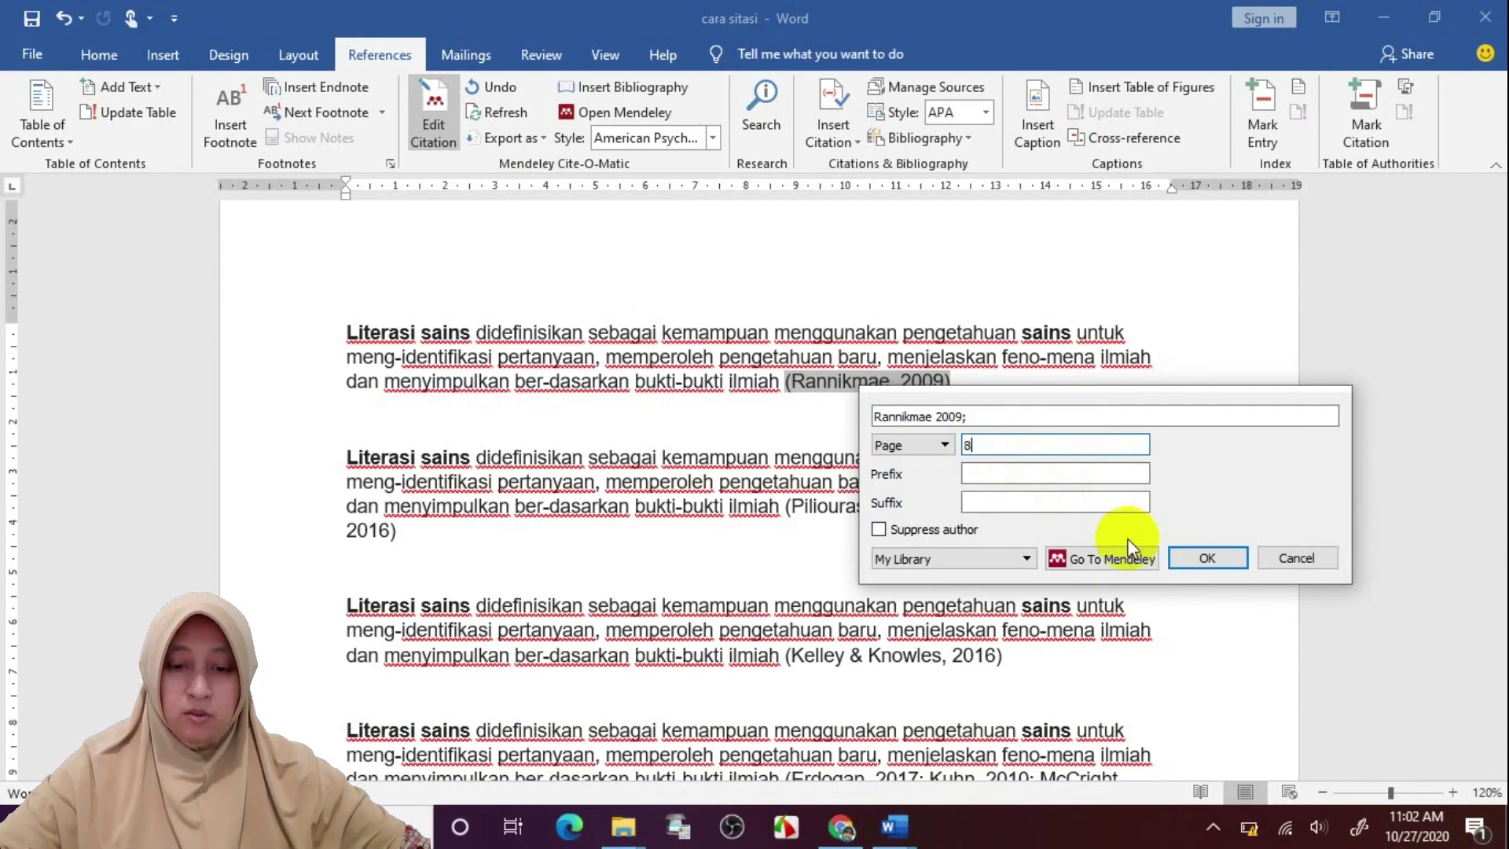
{"action": "left_click", "coordinate": [1209, 553]}
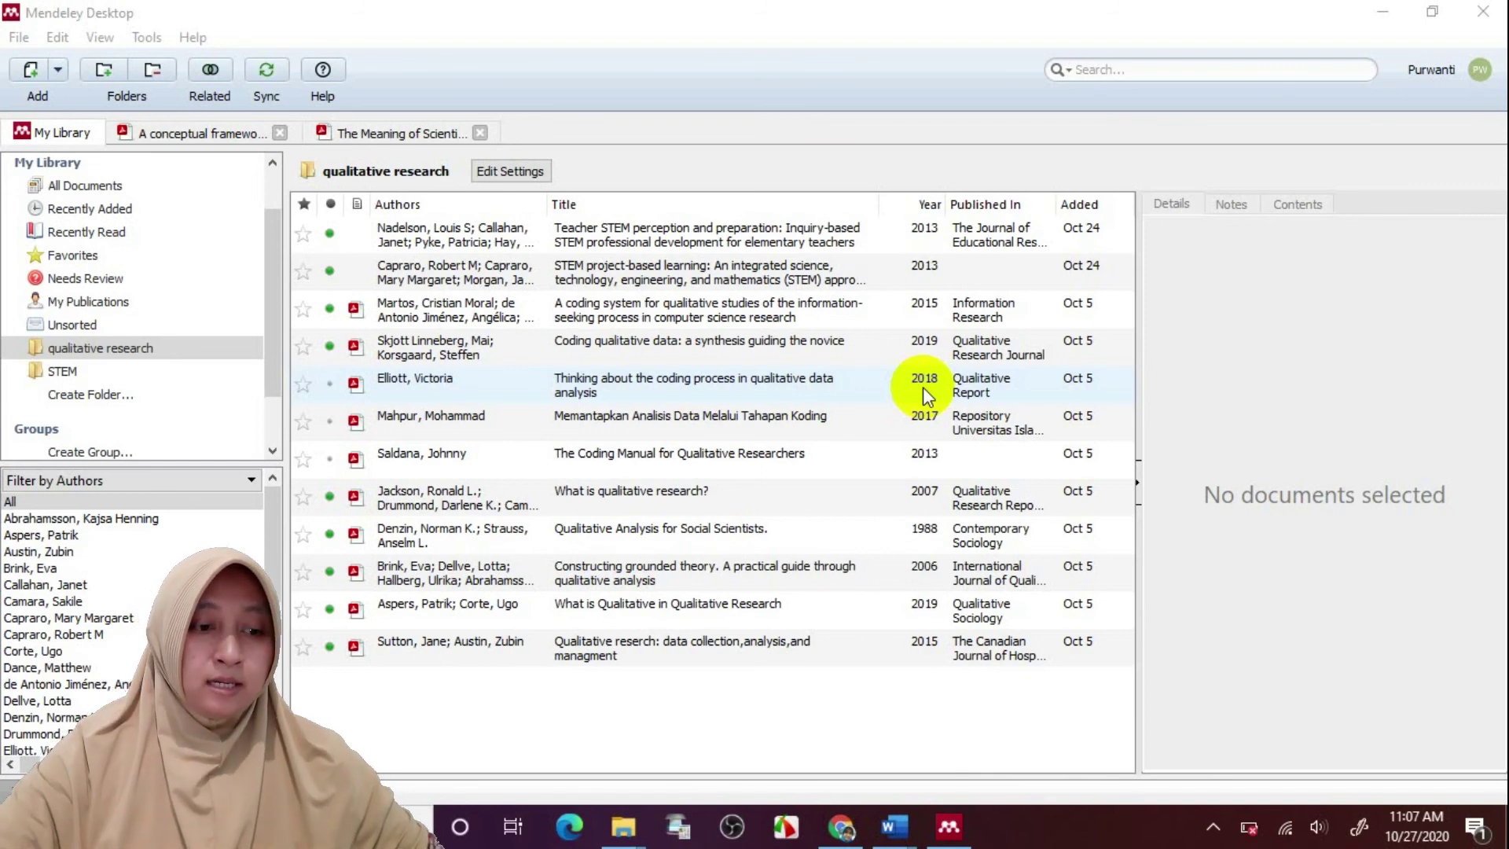
Create a 'literacy' folder in My Library, then show All Documents
{"action": "left_click", "coordinate": [139, 346]}
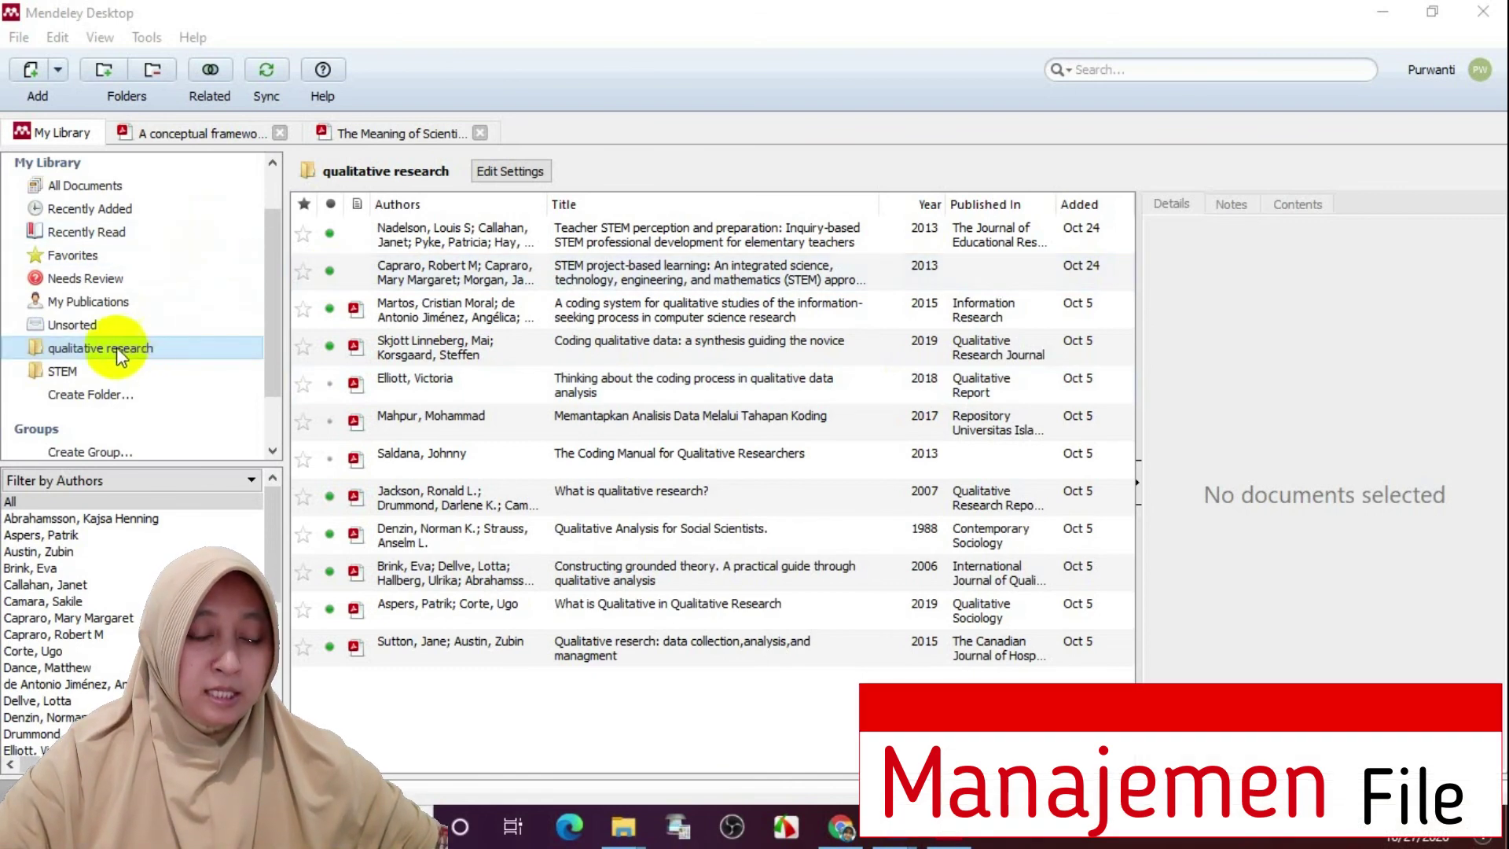
{"action": "left_click", "coordinate": [83, 395]}
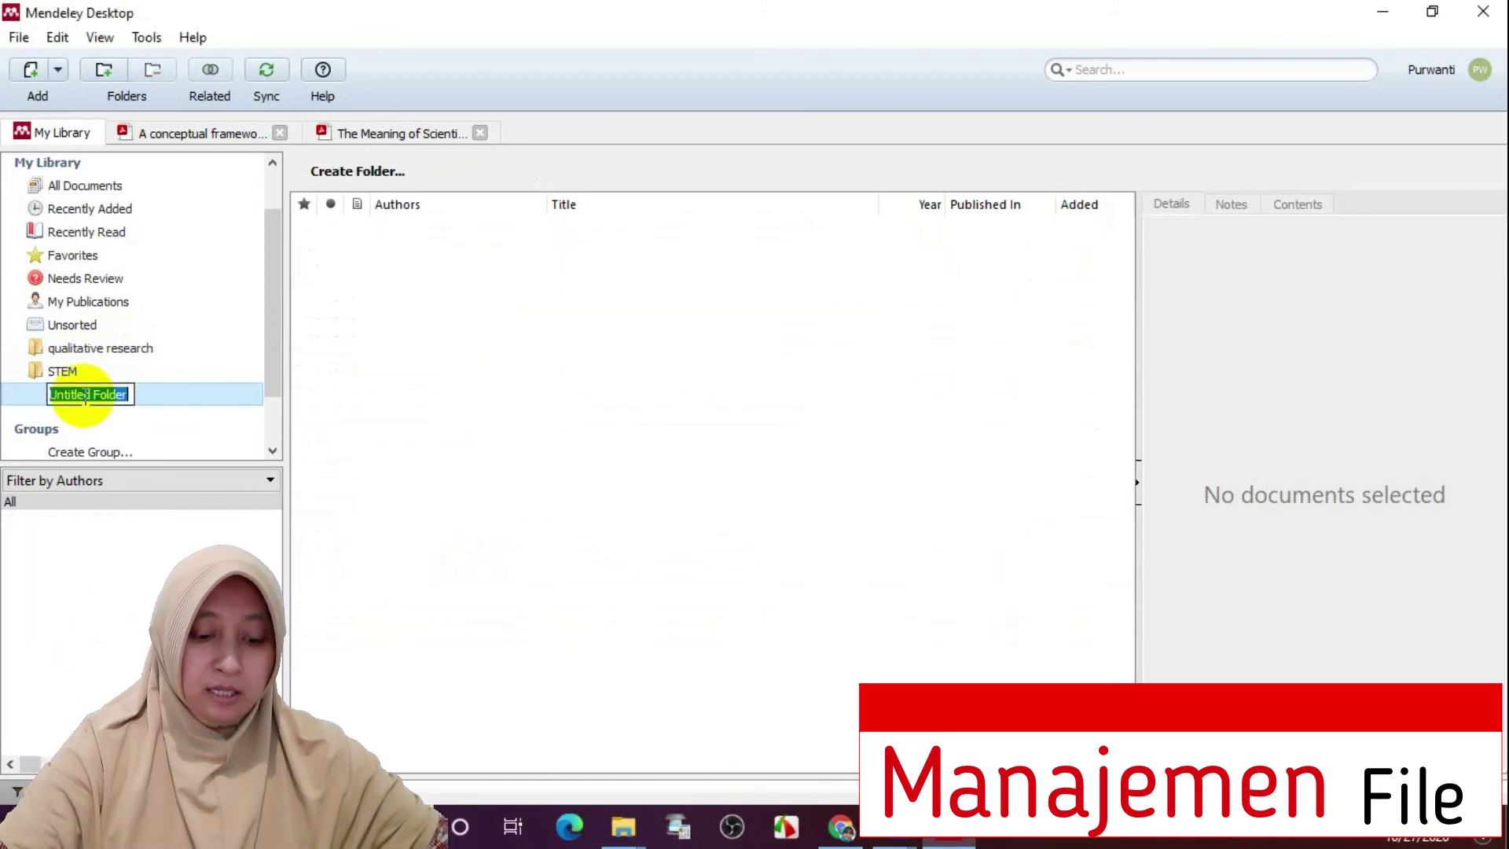
{"action": "type", "text": "litead"}
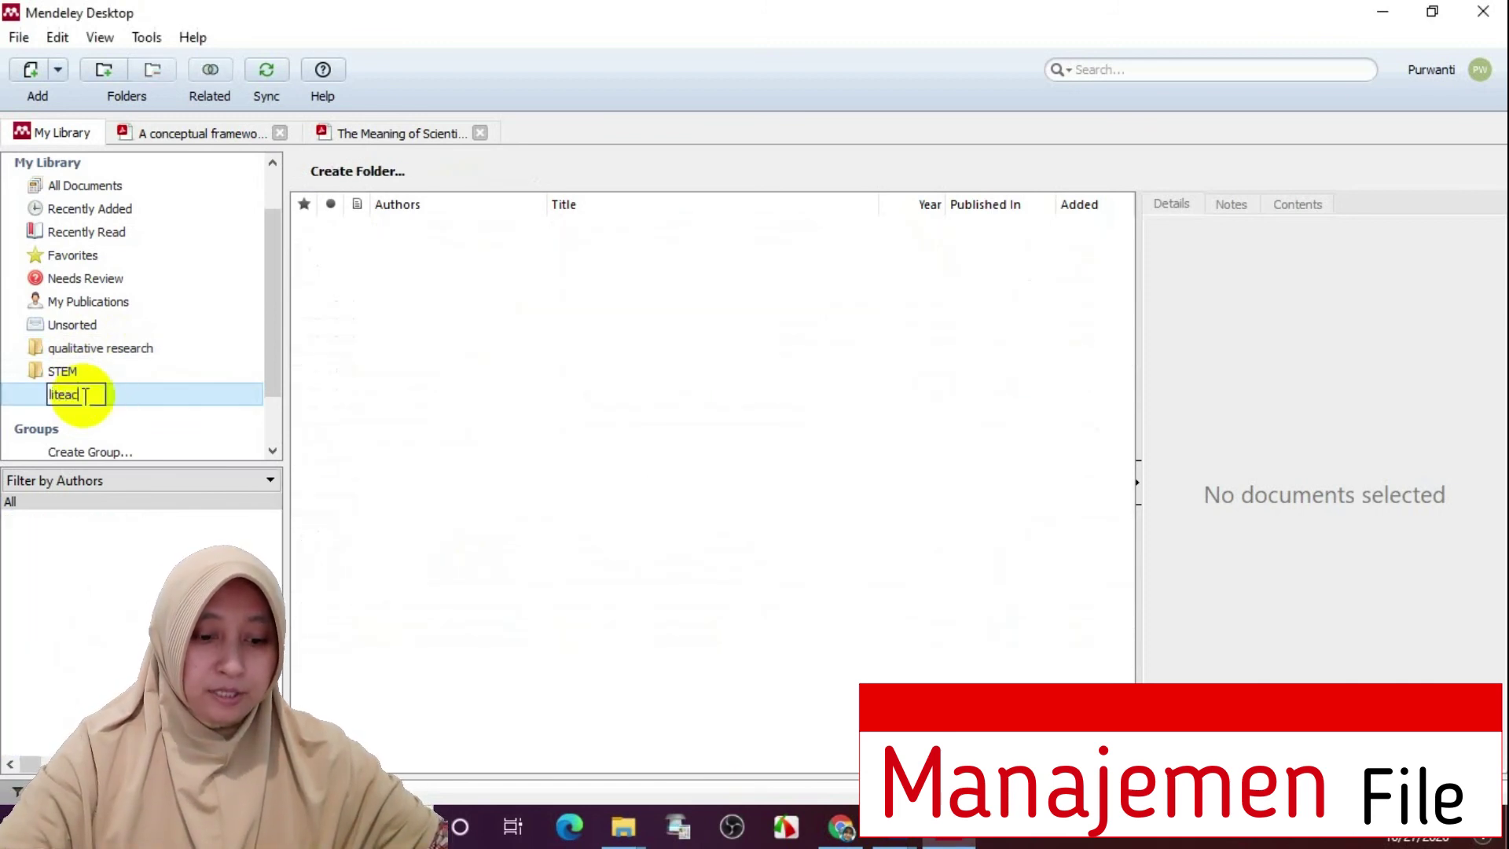
{"action": "type", "text": "y"}
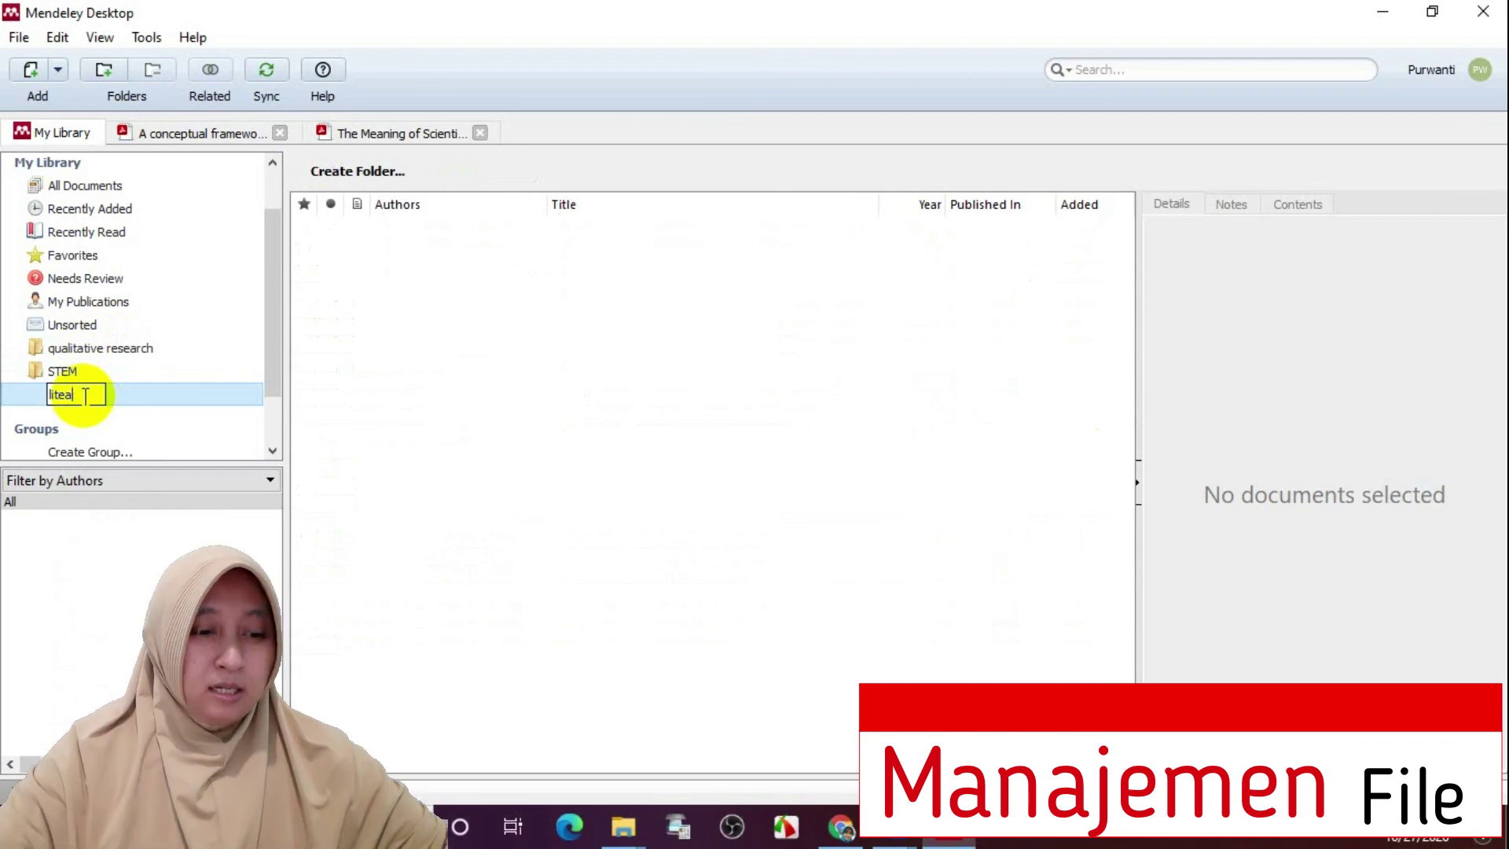
{"action": "key", "text": "Return"}
{"action": "left_click", "coordinate": [140, 185]}
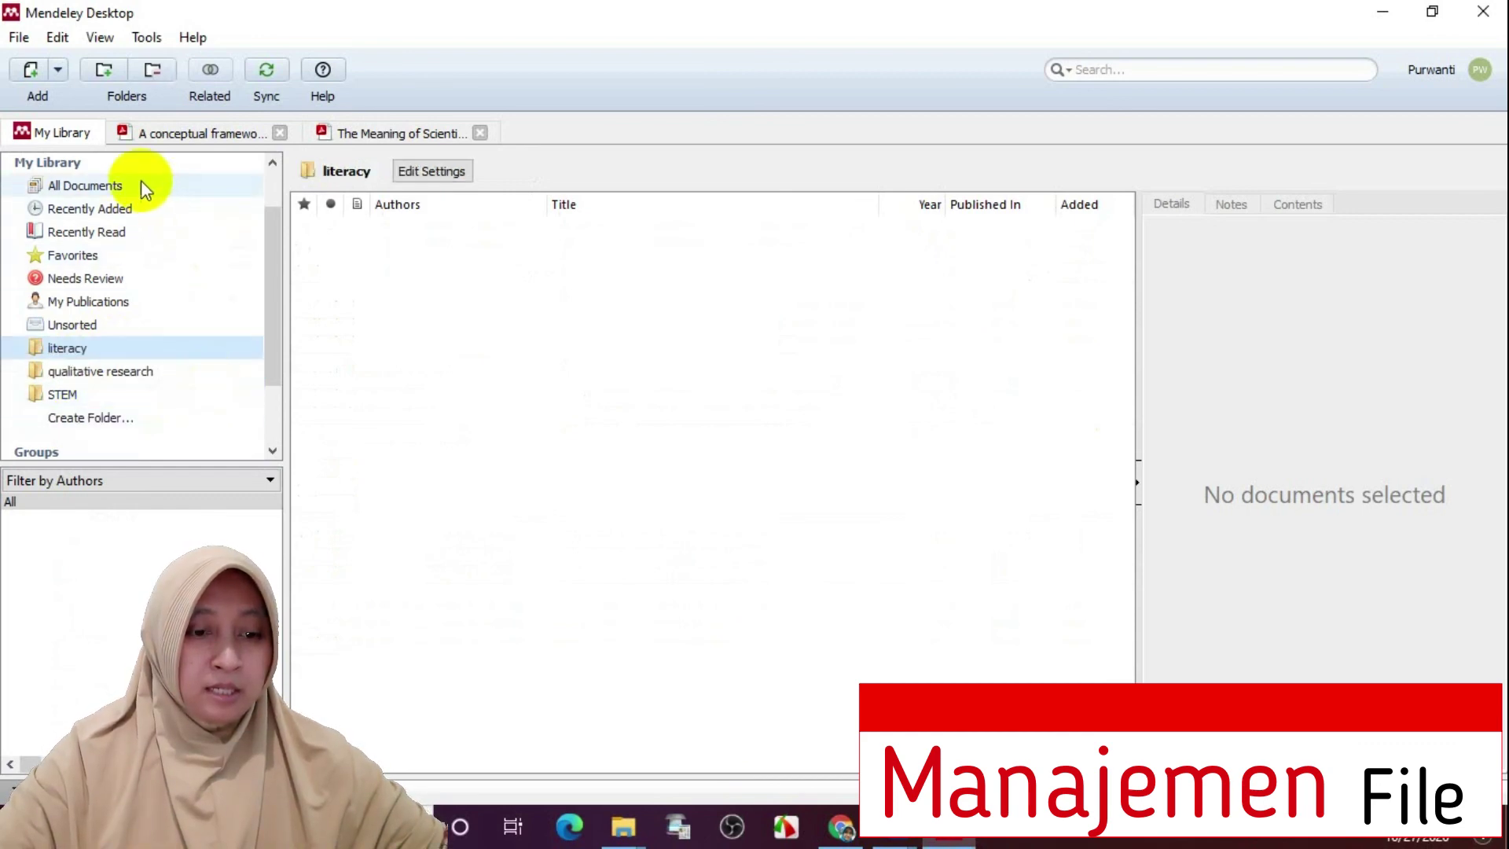